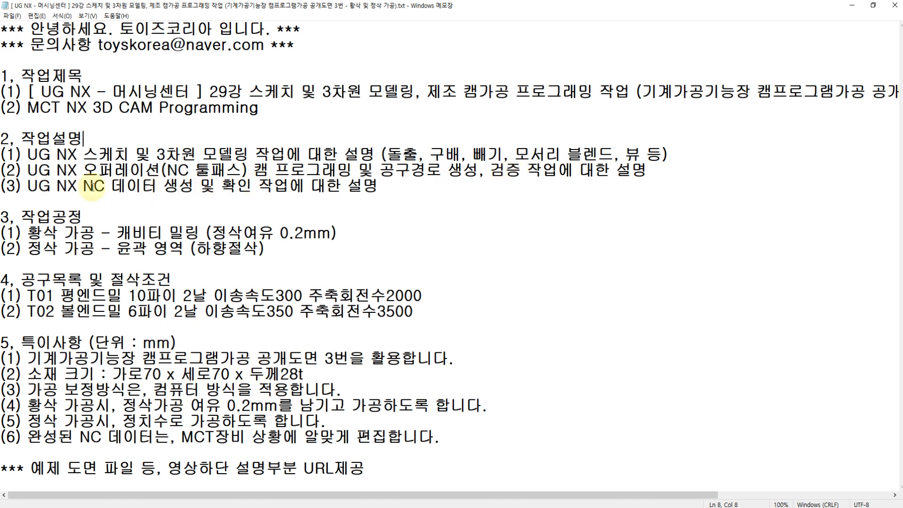
Review the notes' NC data topic, the roughing and finishing processes, and the tool list with cutting conditions.
drag(84, 188, 253, 188)
click(387, 186)
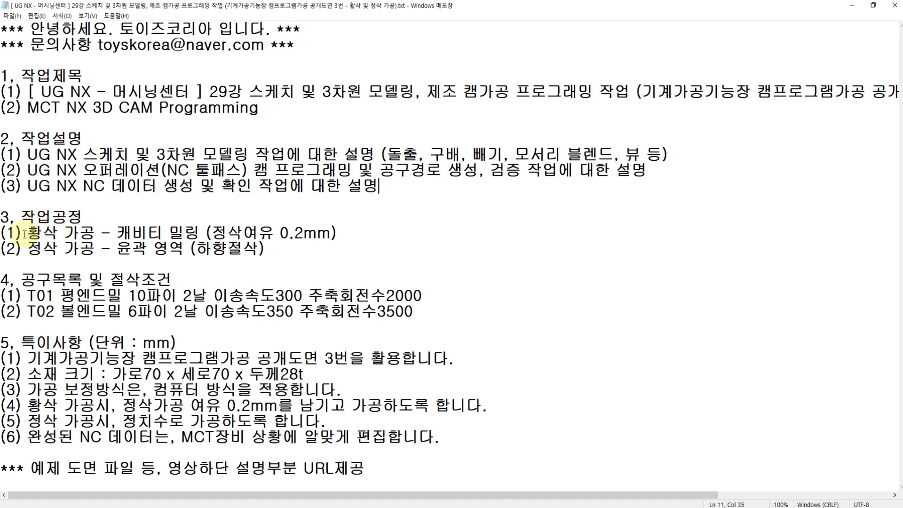
click(26, 249)
drag(26, 233, 338, 231)
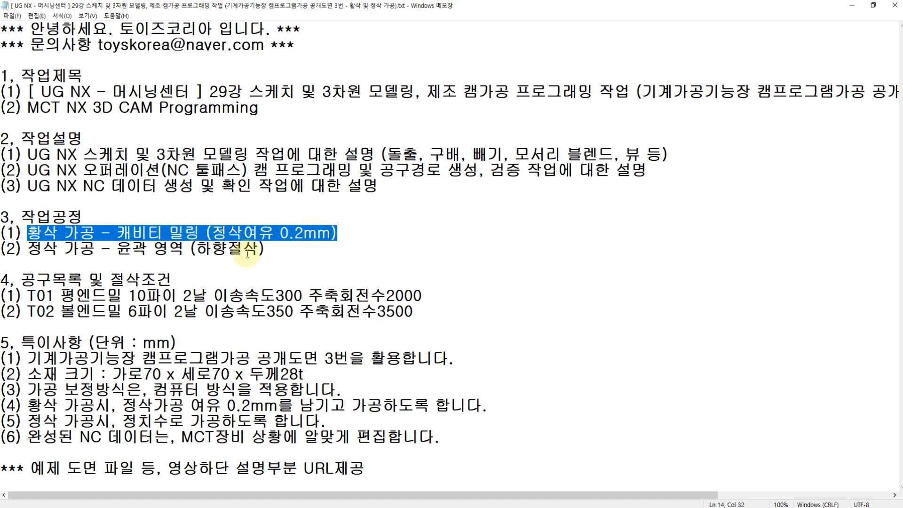
drag(27, 249, 275, 254)
click(278, 250)
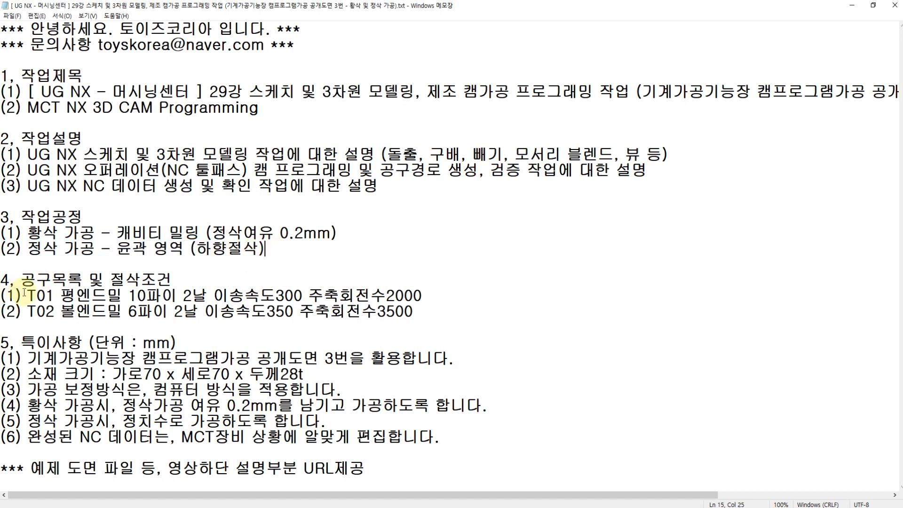
click(214, 296)
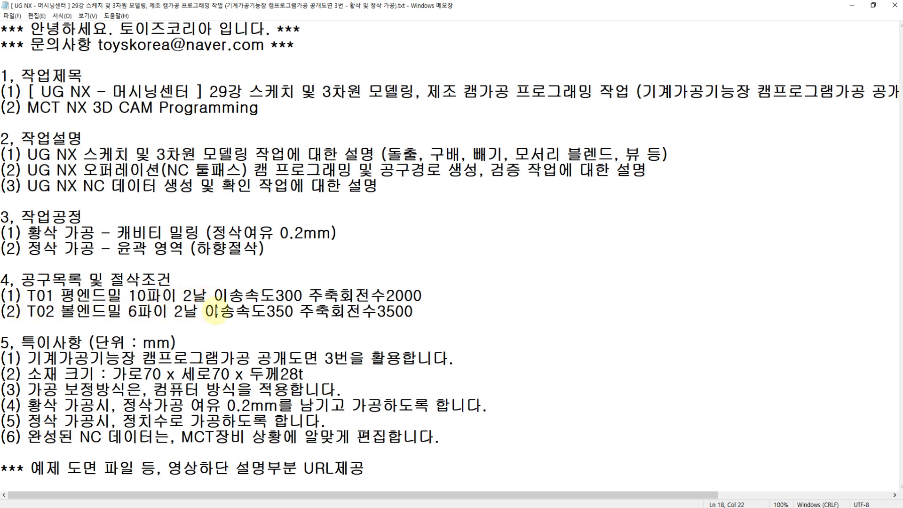
drag(207, 312, 165, 326)
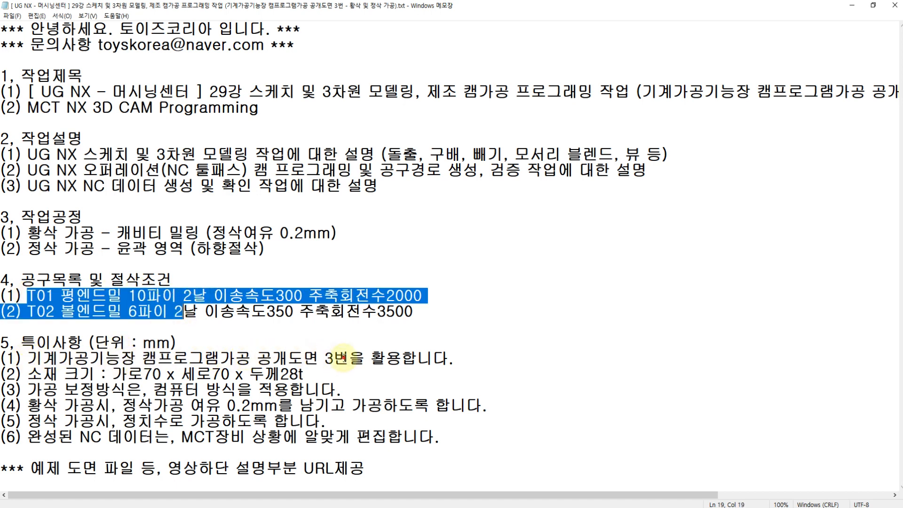
Review the special notes on which public drawing is used and on the stock size, rechecking the tool list.
drag(350, 358, 325, 359)
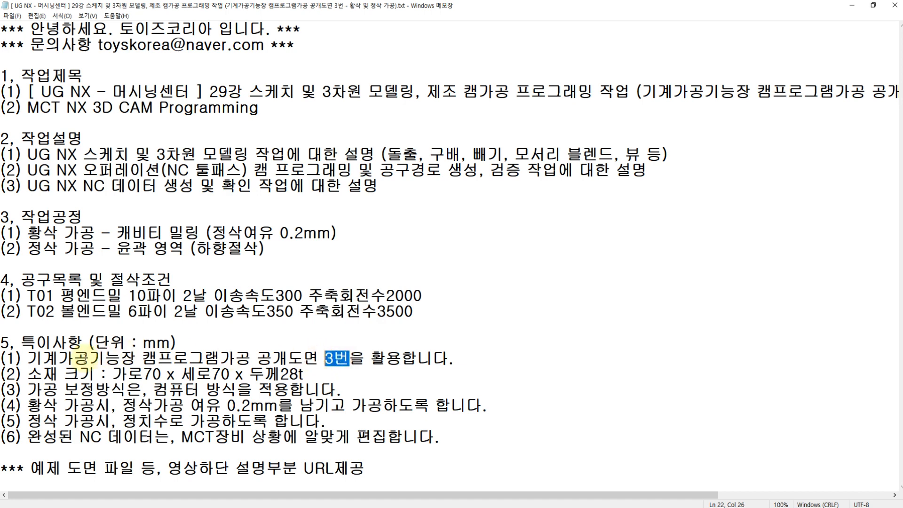
drag(27, 358, 251, 358)
drag(27, 295, 199, 311)
click(24, 359)
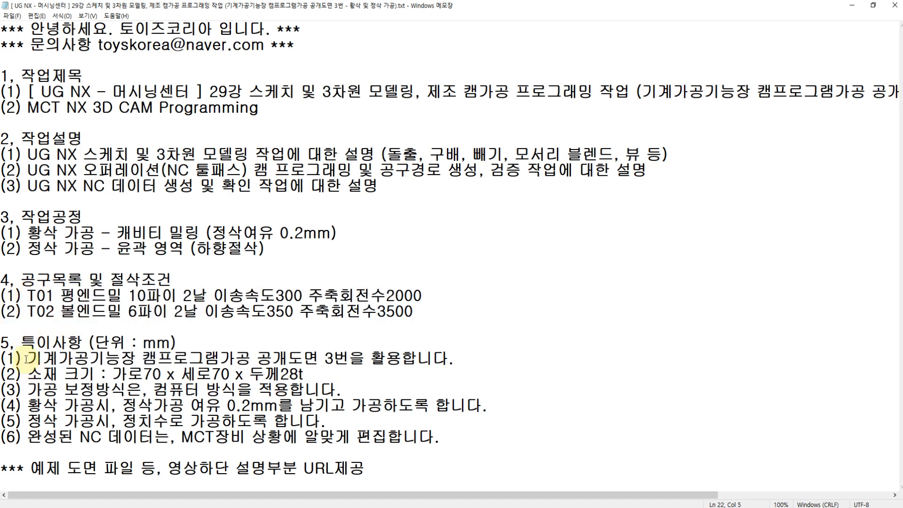
drag(26, 359, 343, 353)
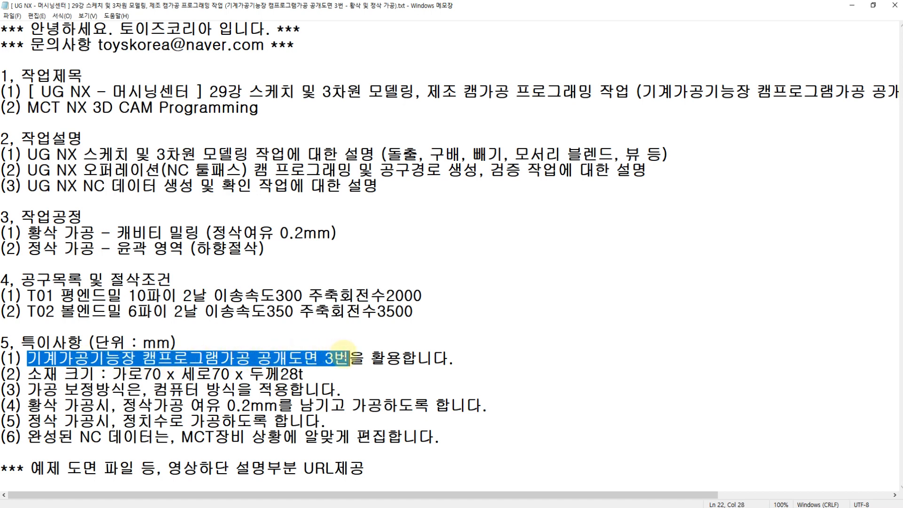
click(310, 373)
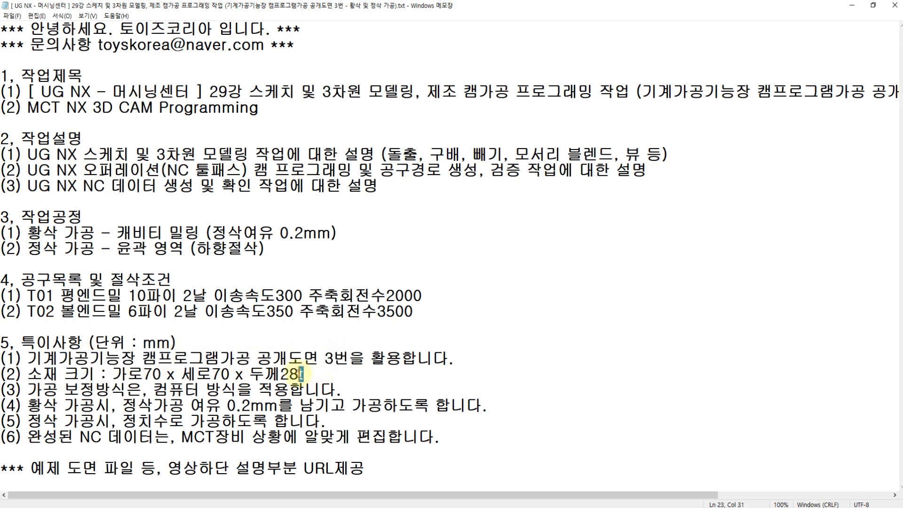
drag(301, 374, 113, 374)
click(113, 376)
click(303, 375)
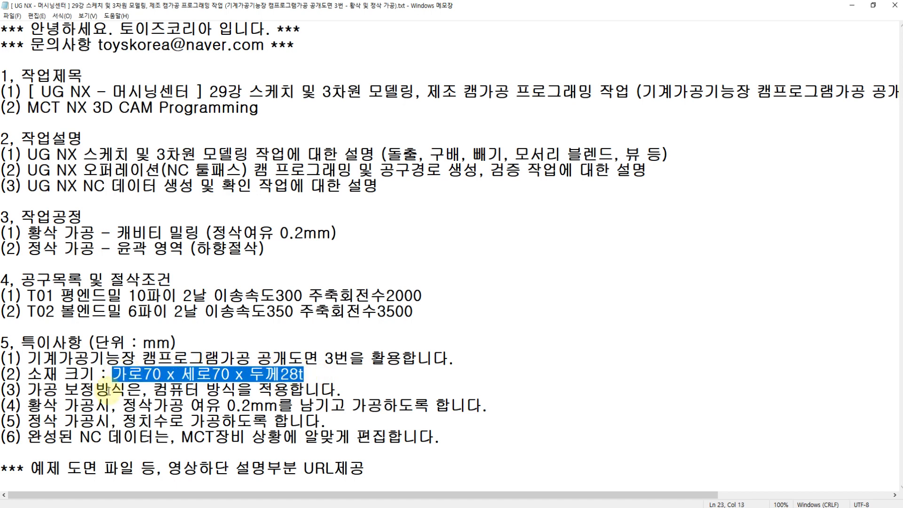
Review the notes on compensation method, finishing allowance, finish dimensions and editing of the NC data.
click(156, 390)
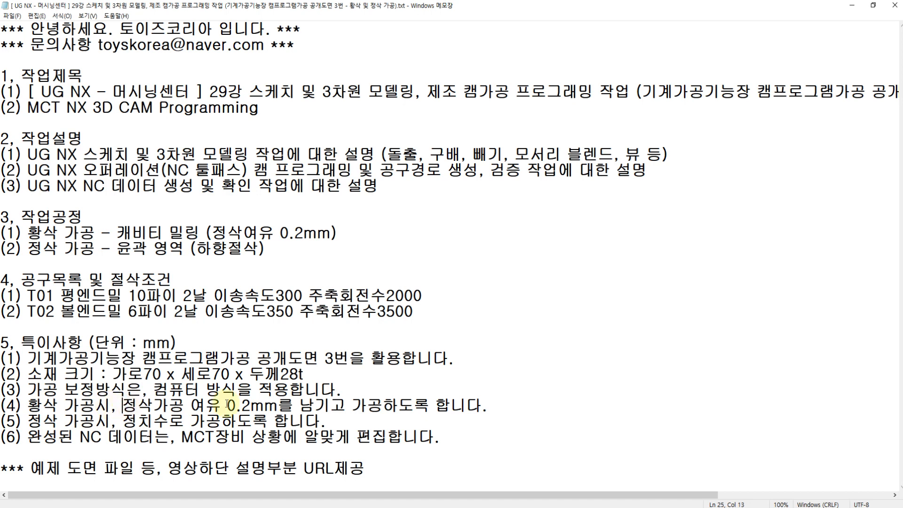
click(249, 404)
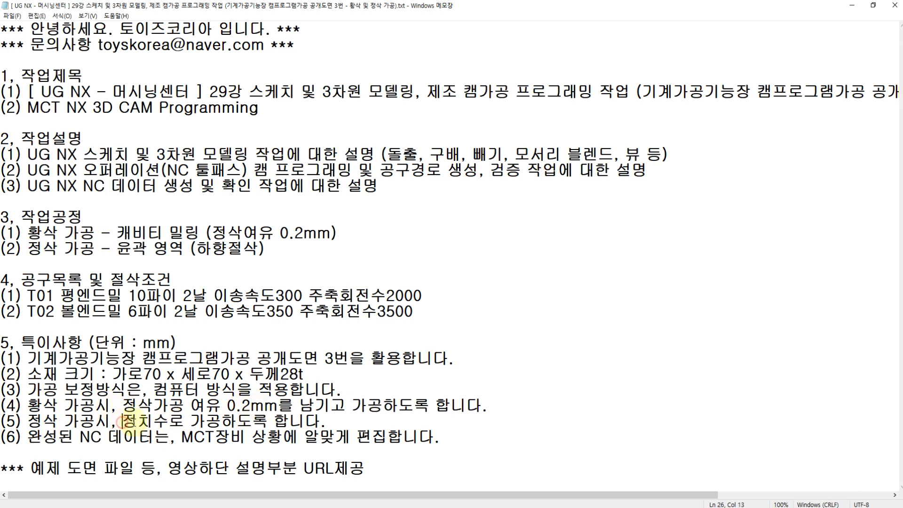
drag(123, 420, 222, 420)
drag(28, 437, 431, 438)
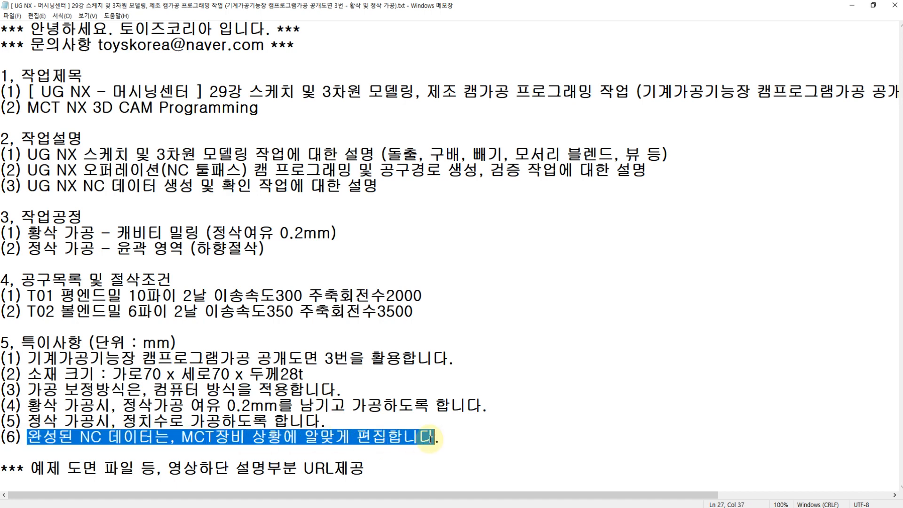
click(442, 437)
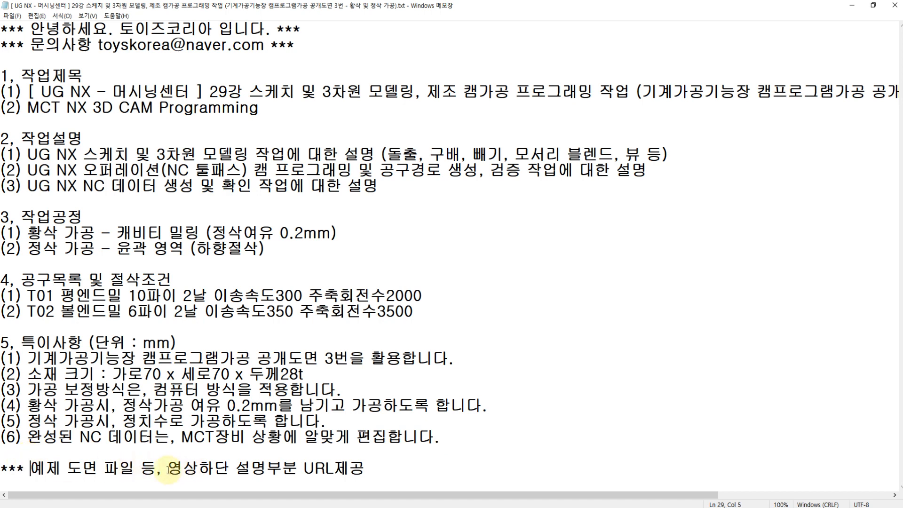
Switch to the PDF drawing file and examine the plan and section views of drawing 1 for manual programming.
click(101, 75)
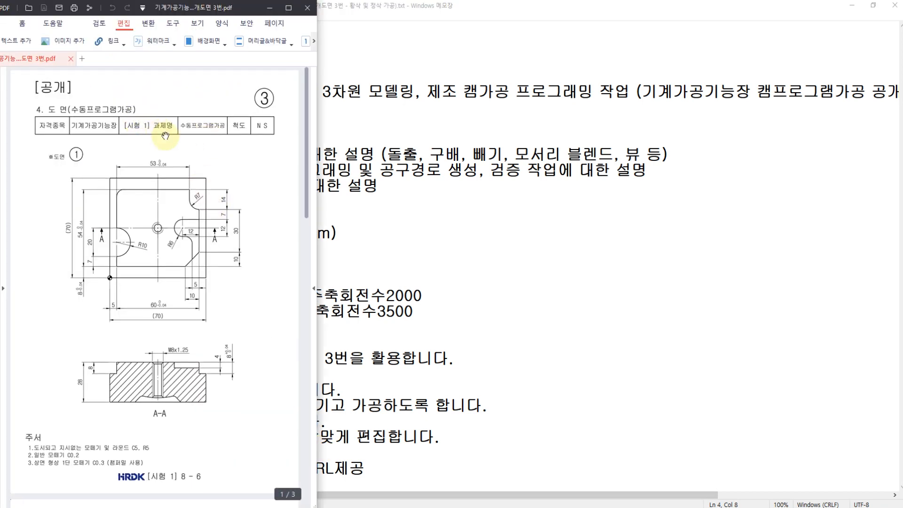
ctrl+scroll(159, 147, up, 3)
drag(159, 166, 218, 139)
mouse_move(199, 197)
mouse_down()
mouse_move(123, 155)
mouse_move(203, 141)
mouse_move(190, 192)
mouse_up()
ctrl+scroll(170, 176, down, 1)
mouse_move(213, 132)
mouse_down()
mouse_move(188, 173)
mouse_move(98, 188)
mouse_up()
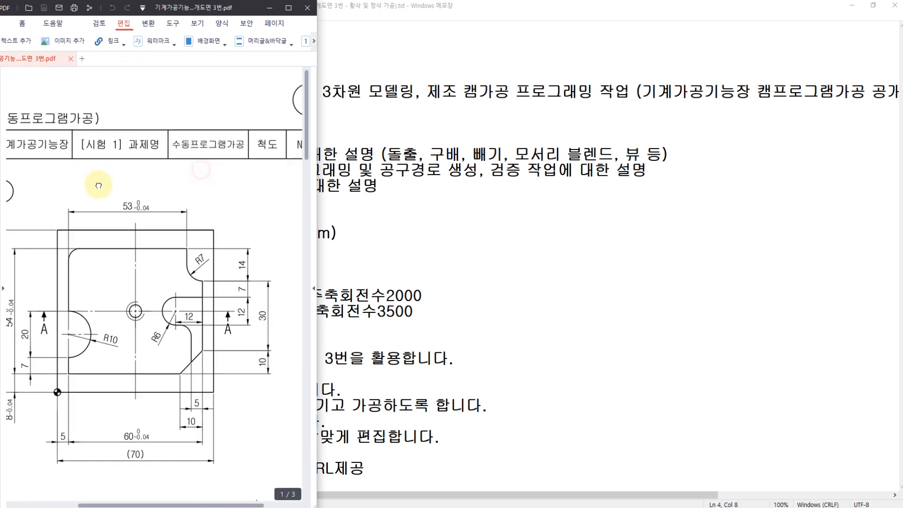
drag(161, 244, 229, 177)
drag(160, 282, 195, 203)
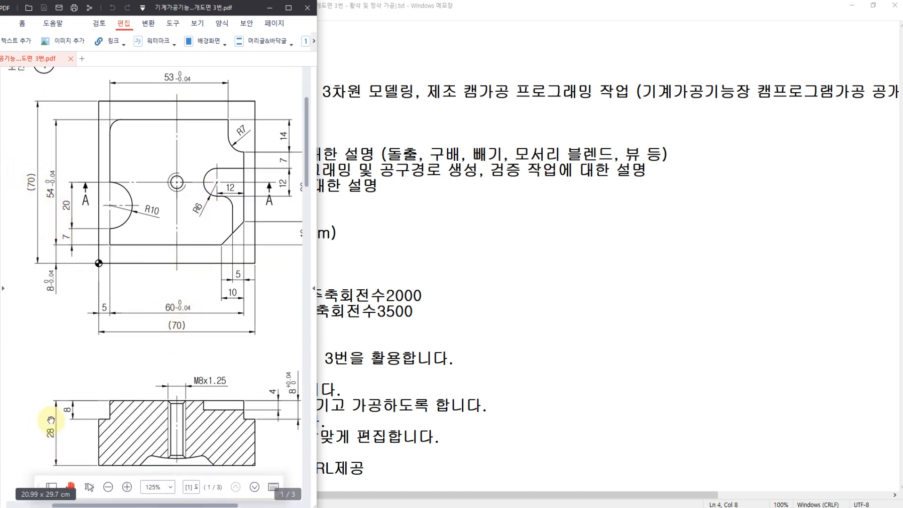
mouse_move(176, 304)
mouse_down()
mouse_move(152, 242)
mouse_move(183, 180)
mouse_up()
Examine drawing 2 for CAM programming, including its plan, isometric and A-A and B-B section views.
scroll(183, 180, down, 10)
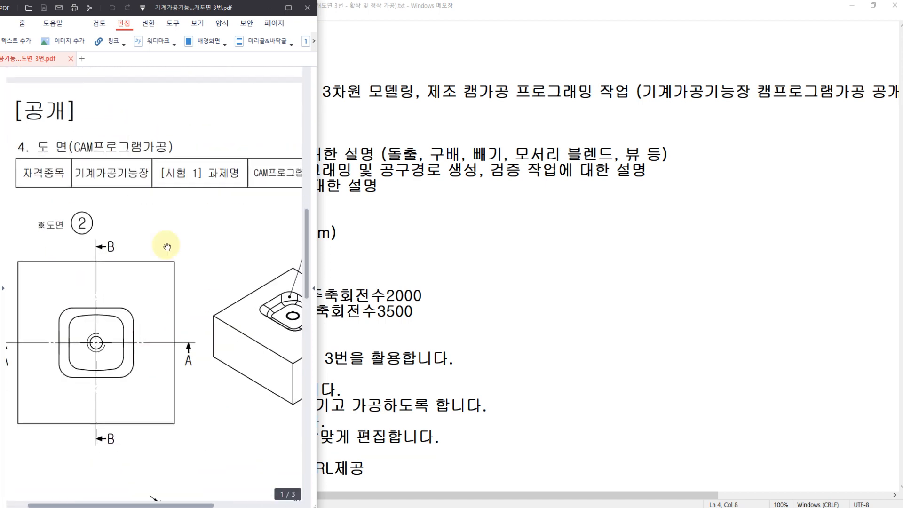
scroll(135, 215, down, 3)
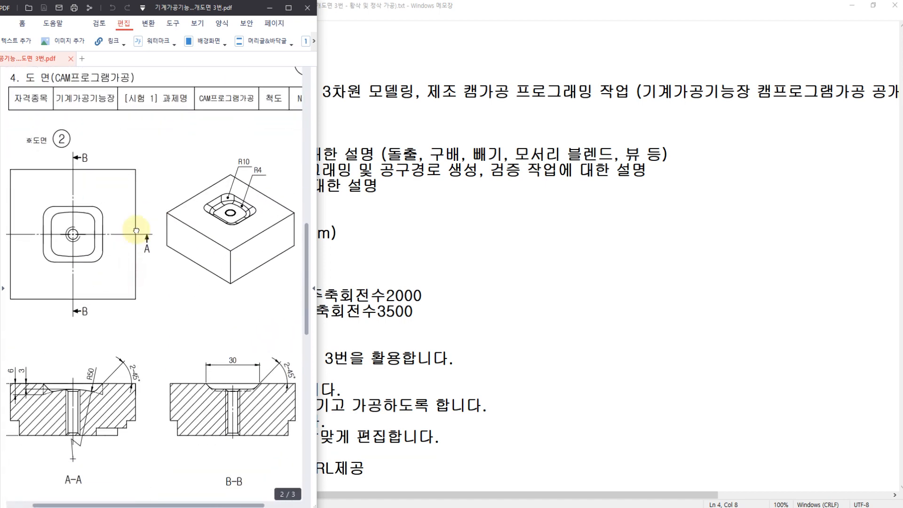
ctrl+scroll(131, 223, down, 2)
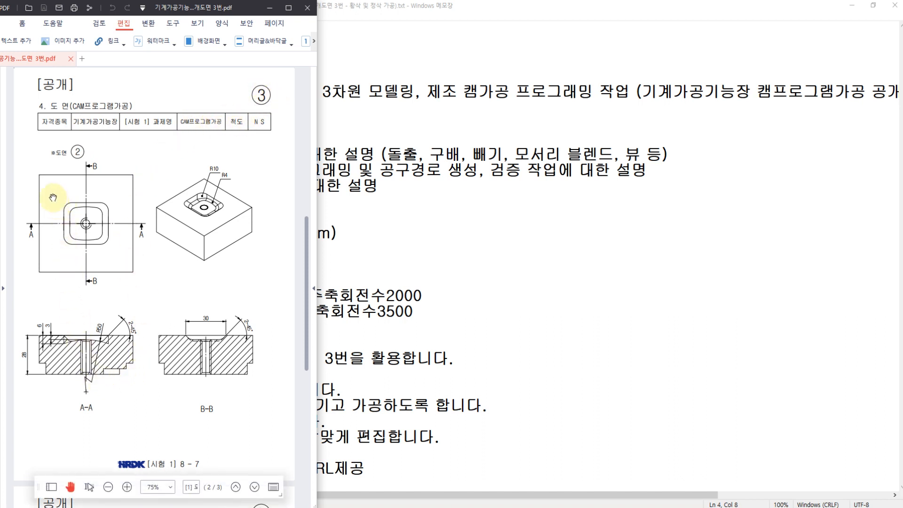
scroll(81, 381, down, 2)
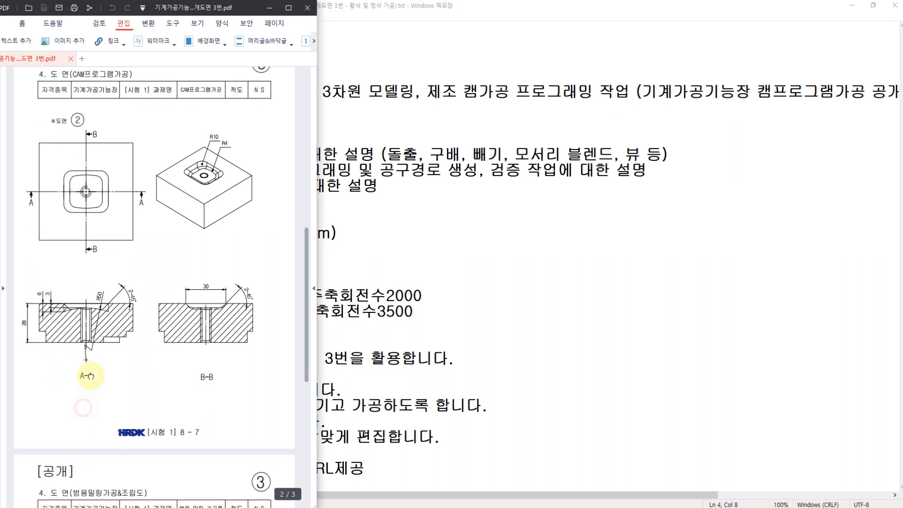
ctrl+scroll(43, 301, up, 1)
mouse_move(97, 300)
mouse_down()
mouse_move(76, 300)
mouse_move(90, 301)
mouse_up()
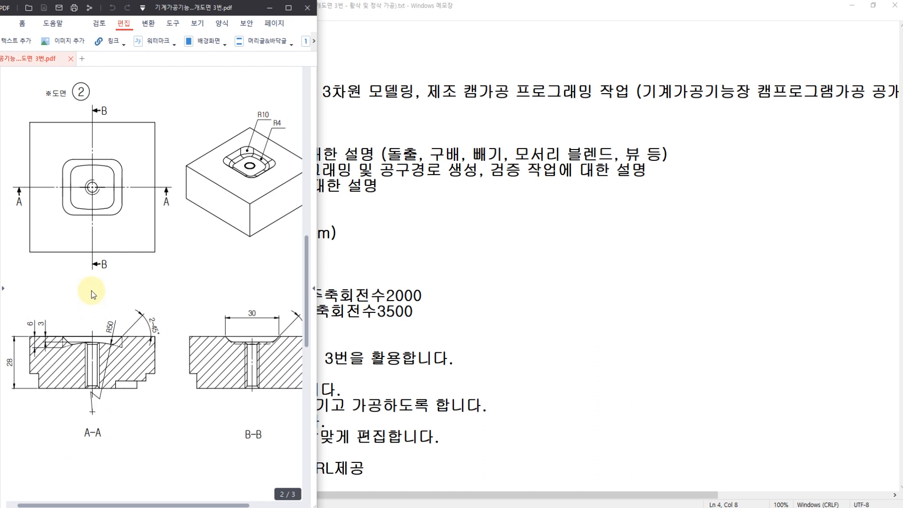
key(ctrl+o)
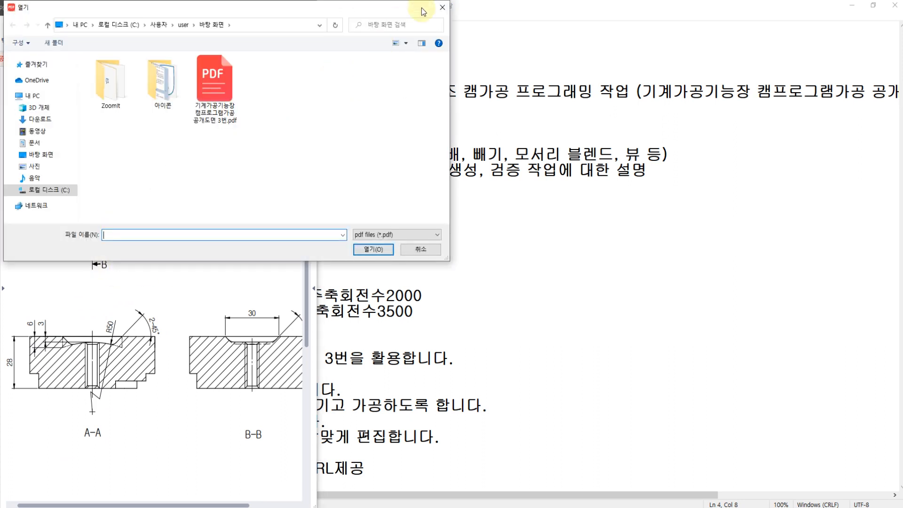
click(442, 8)
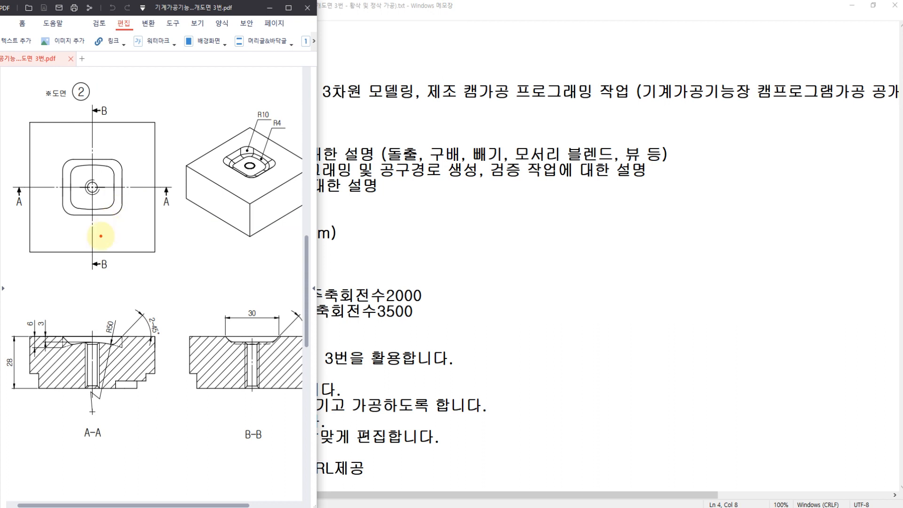
Trace the A-A and B-B cutting lines on drawing 2's plan view and circle their labels and section titles in red.
drag(18, 190, 166, 191)
drag(89, 103, 96, 255)
drag(11, 210, 23, 217)
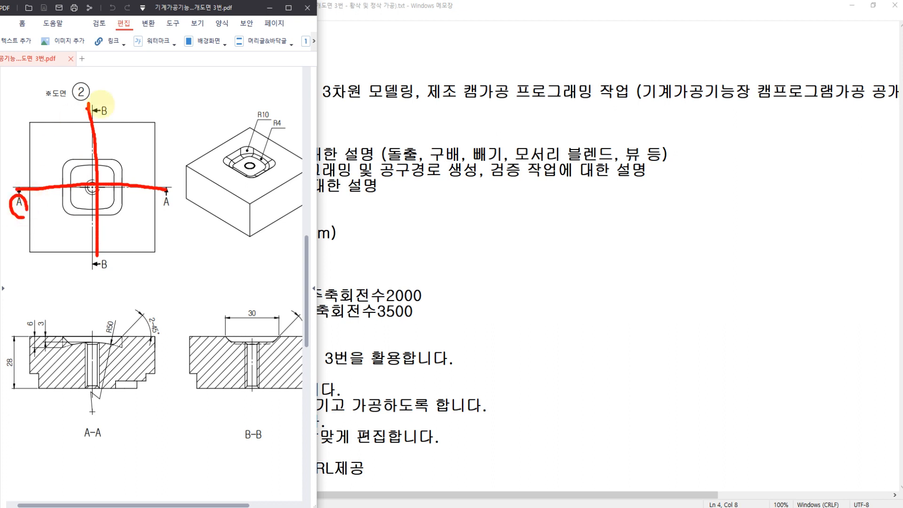
mouse_move(98, 101)
mouse_down()
mouse_move(112, 112)
mouse_move(107, 126)
mouse_up()
mouse_move(84, 421)
mouse_down()
mouse_move(81, 441)
mouse_move(107, 421)
mouse_move(97, 446)
mouse_up()
mouse_move(252, 453)
mouse_down()
mouse_move(232, 423)
mouse_move(278, 432)
mouse_move(257, 450)
mouse_up()
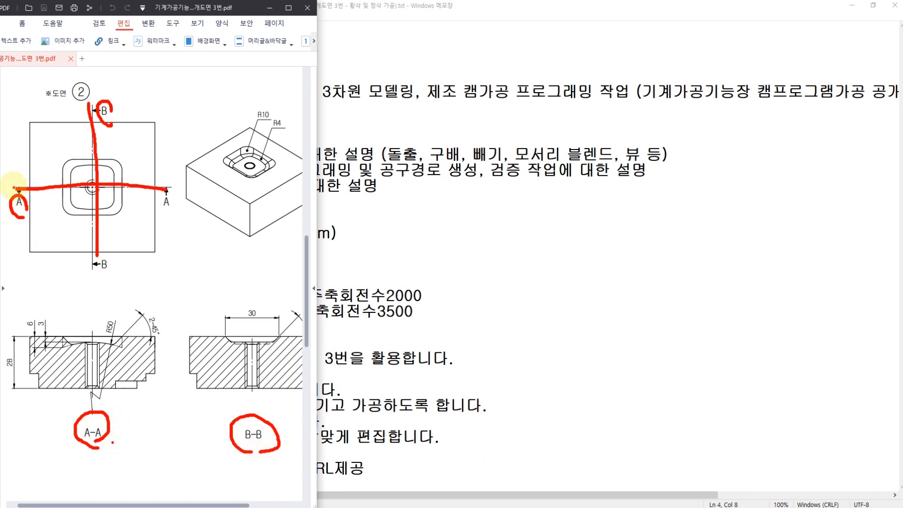
drag(12, 186, 178, 192)
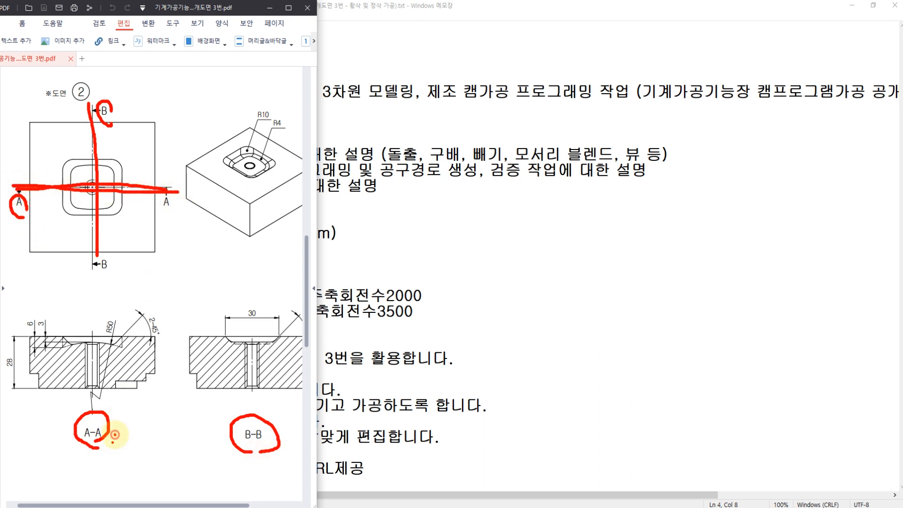
mouse_move(114, 434)
mouse_down()
mouse_move(66, 430)
mouse_move(115, 437)
mouse_up()
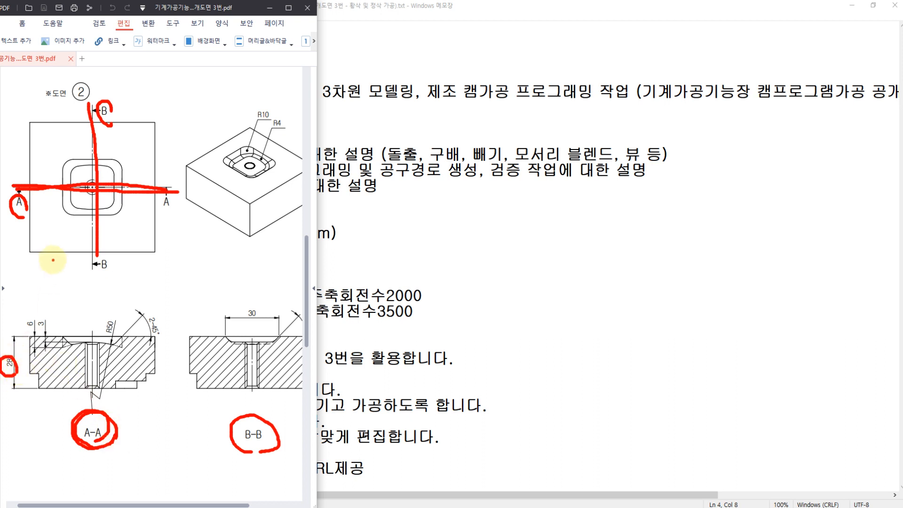
Draw red arcs along the plan view's lower and right sides and add a handwritten note beside them.
drag(52, 258, 137, 276)
drag(179, 140, 179, 273)
mouse_move(190, 245)
mouse_down()
mouse_move(192, 262)
mouse_move(192, 244)
mouse_up()
click(185, 271)
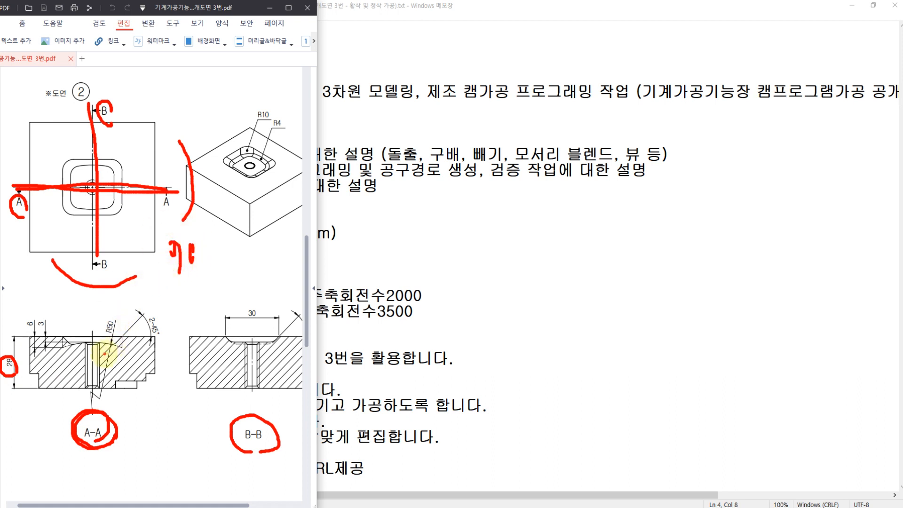
Retrace the A-A cutting line, then mark the pocket width and circle the 6 and 3 depth dimensions on section A-A.
drag(7, 190, 179, 192)
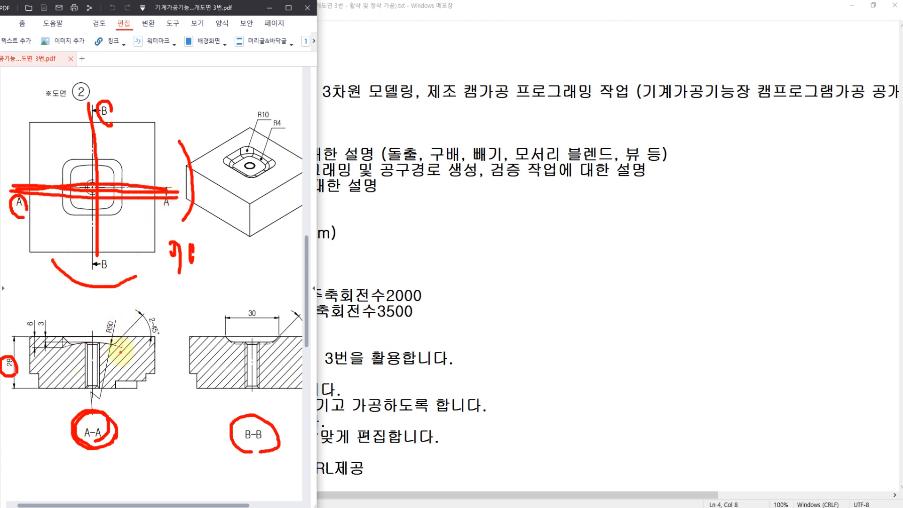
mouse_move(64, 307)
mouse_down()
mouse_move(57, 335)
mouse_move(121, 311)
mouse_move(121, 339)
mouse_up()
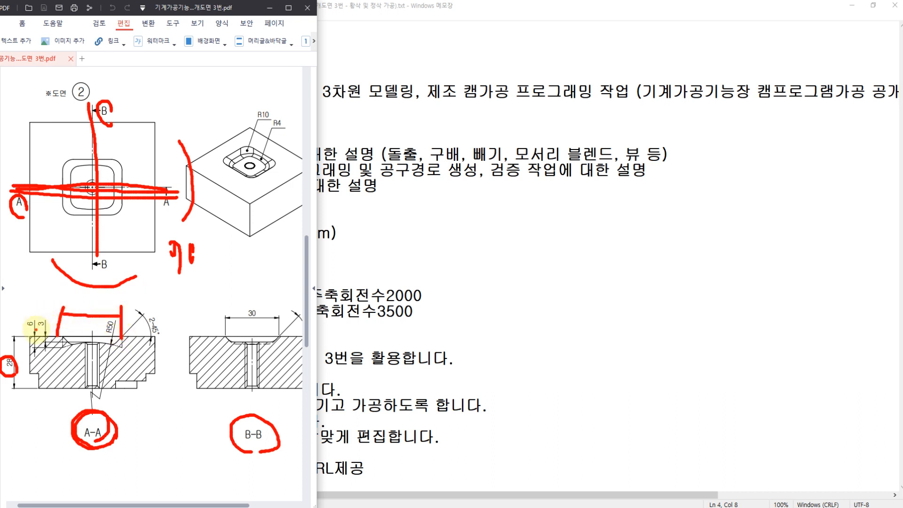
mouse_move(36, 330)
mouse_down()
mouse_move(22, 317)
mouse_move(45, 318)
mouse_up()
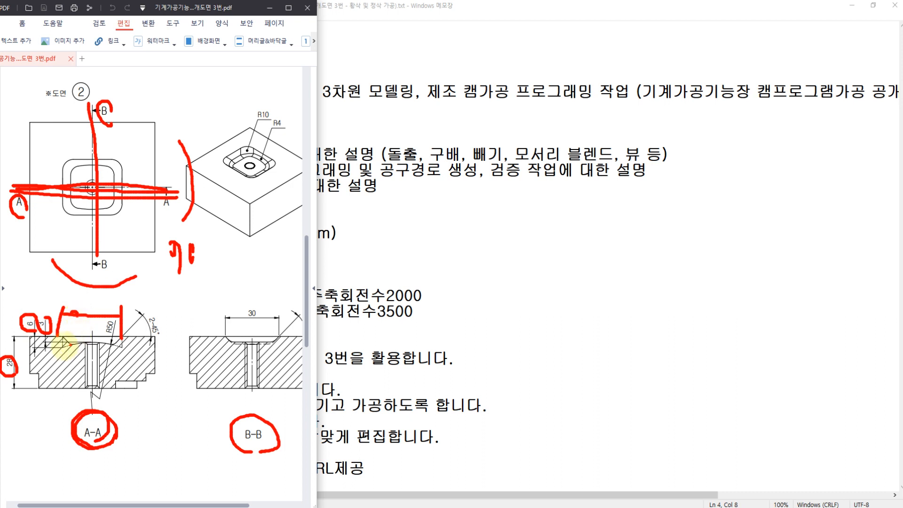
Circle section B-B and its 30 dimension, mark 30 on the isometric view's pocket, and clear all red annotations.
mouse_move(253, 462)
mouse_down()
mouse_move(248, 425)
mouse_move(268, 419)
mouse_up()
mouse_move(256, 305)
mouse_down()
mouse_move(241, 317)
mouse_move(260, 326)
mouse_up()
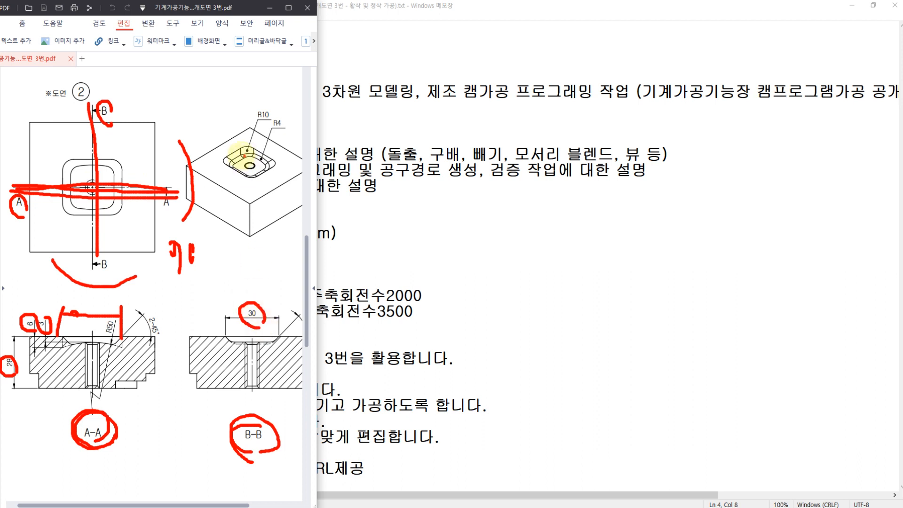
mouse_move(235, 152)
mouse_down()
mouse_move(258, 169)
mouse_move(292, 173)
mouse_move(262, 187)
mouse_move(273, 198)
mouse_move(290, 188)
mouse_up()
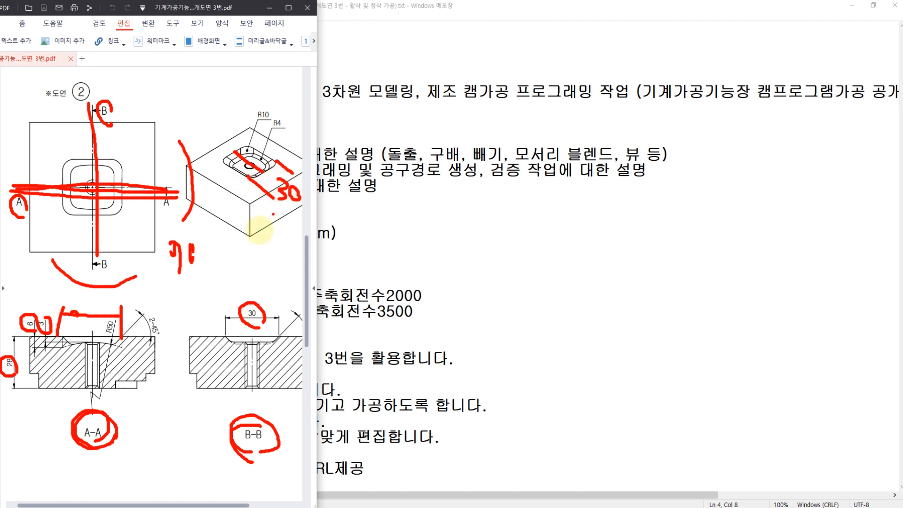
key(Escape)
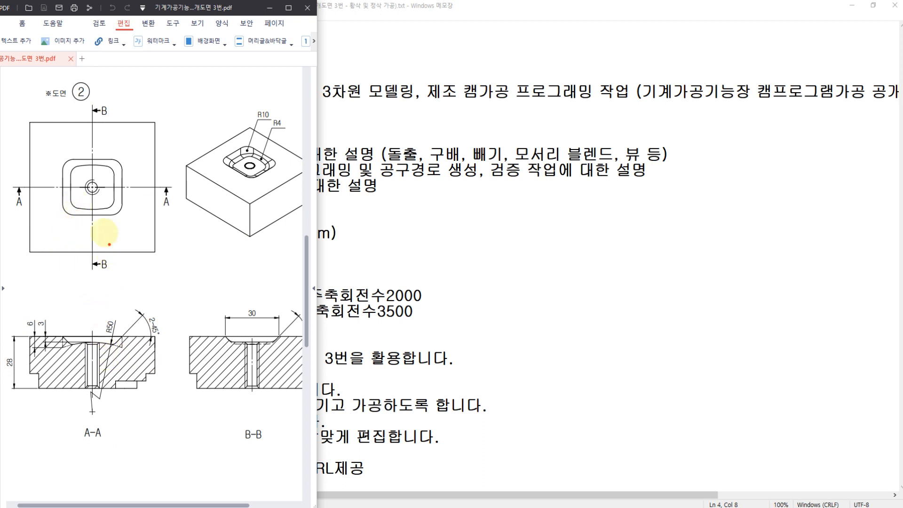
Mark the pocket's upper and lower edges on drawing 2's plan view, add a handwritten note below, and circle the pocket on section A-A.
drag(120, 158, 162, 162)
drag(118, 214, 142, 216)
drag(125, 221, 126, 244)
mouse_move(79, 237)
mouse_down()
mouse_move(80, 228)
mouse_move(116, 250)
mouse_move(94, 242)
mouse_up()
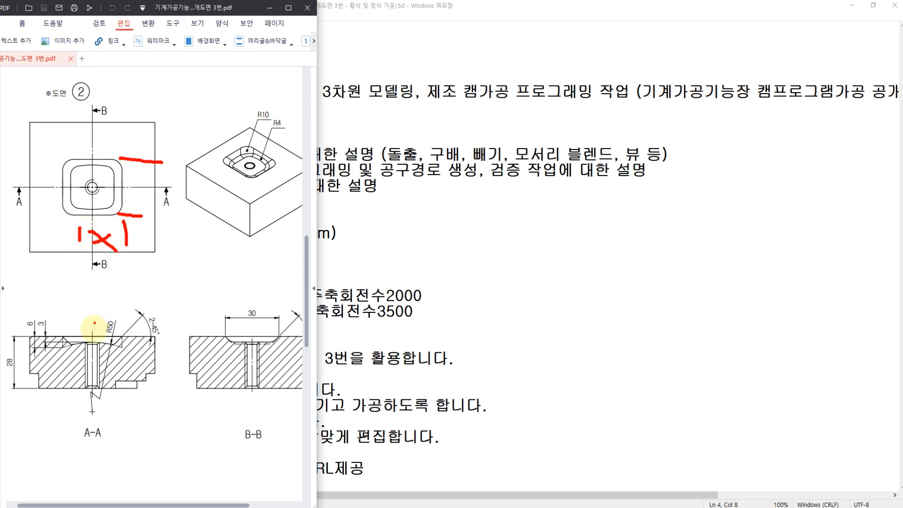
mouse_move(58, 335)
mouse_down()
mouse_move(94, 321)
mouse_move(125, 326)
mouse_up()
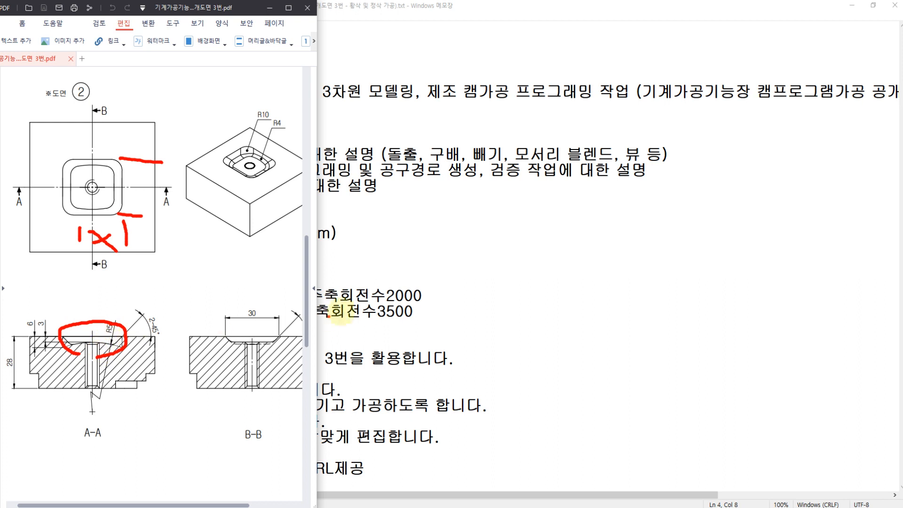
Sketch a red trapezoid and an arched-bottom pocket profile over the notes, labelling the profile's depth 6 and adding two leader lines.
mouse_move(381, 264)
mouse_down()
mouse_move(399, 287)
mouse_move(491, 285)
mouse_move(520, 257)
mouse_move(391, 264)
mouse_up()
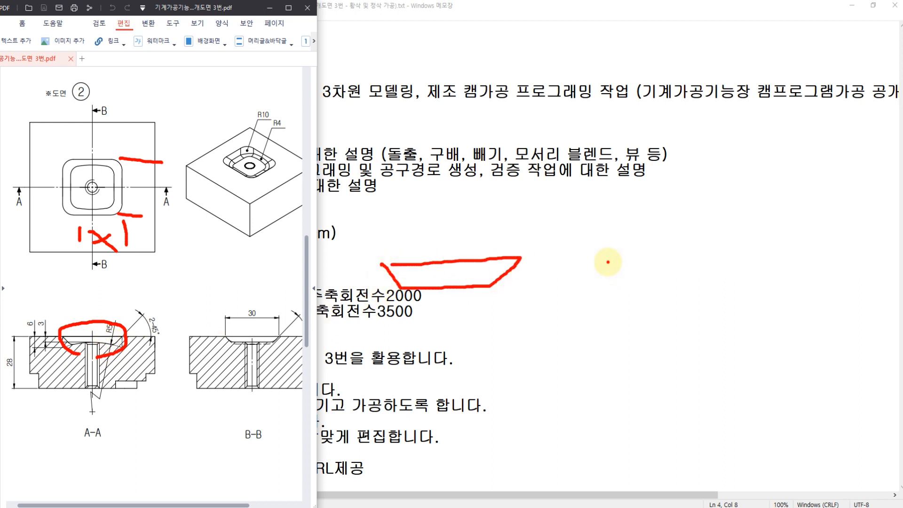
mouse_move(608, 262)
mouse_down()
mouse_move(608, 297)
mouse_move(719, 284)
mouse_move(752, 296)
mouse_move(752, 262)
mouse_move(596, 267)
mouse_up()
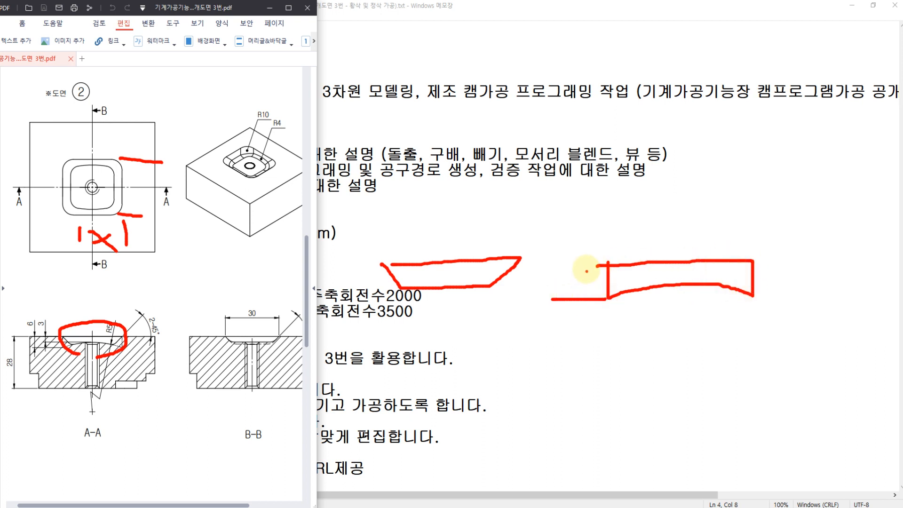
mouse_move(583, 252)
mouse_down()
mouse_move(567, 296)
mouse_move(574, 282)
mouse_move(604, 297)
mouse_up()
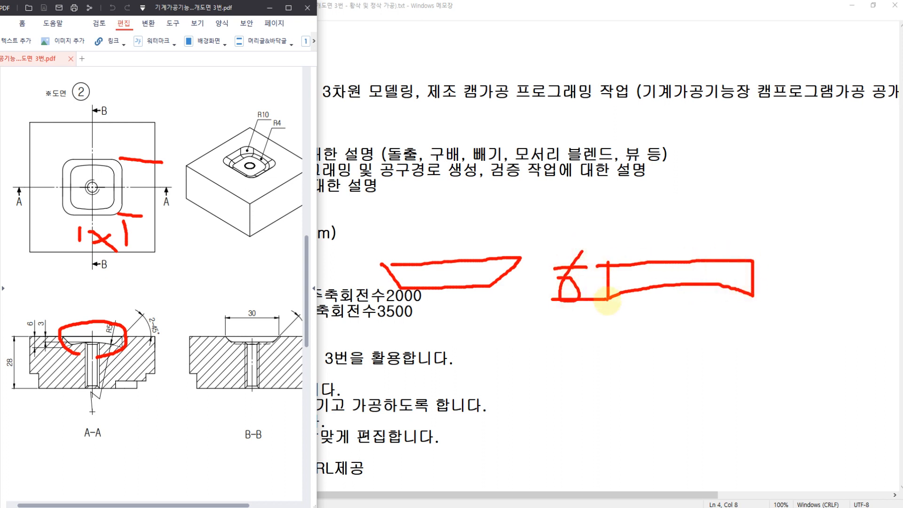
mouse_move(609, 264)
mouse_down()
mouse_move(607, 300)
mouse_move(756, 253)
mouse_move(755, 294)
mouse_up()
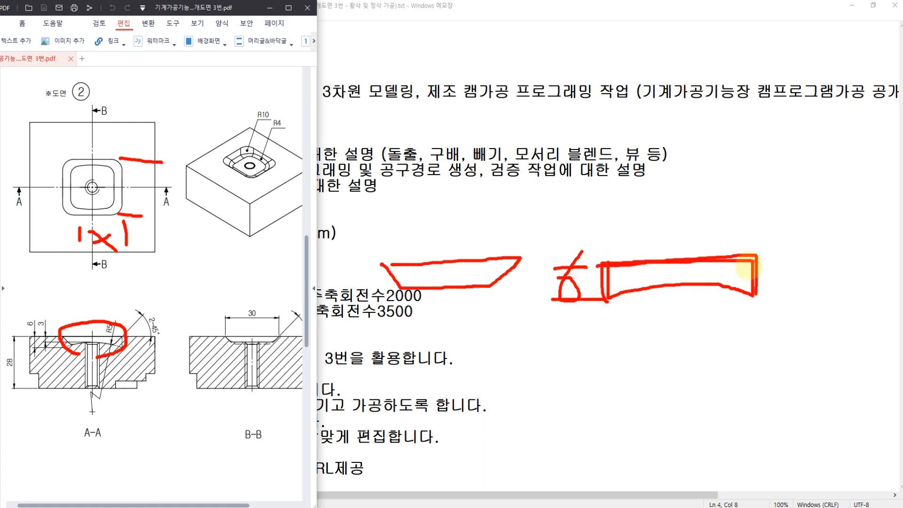
drag(721, 264, 769, 208)
drag(711, 273, 673, 320)
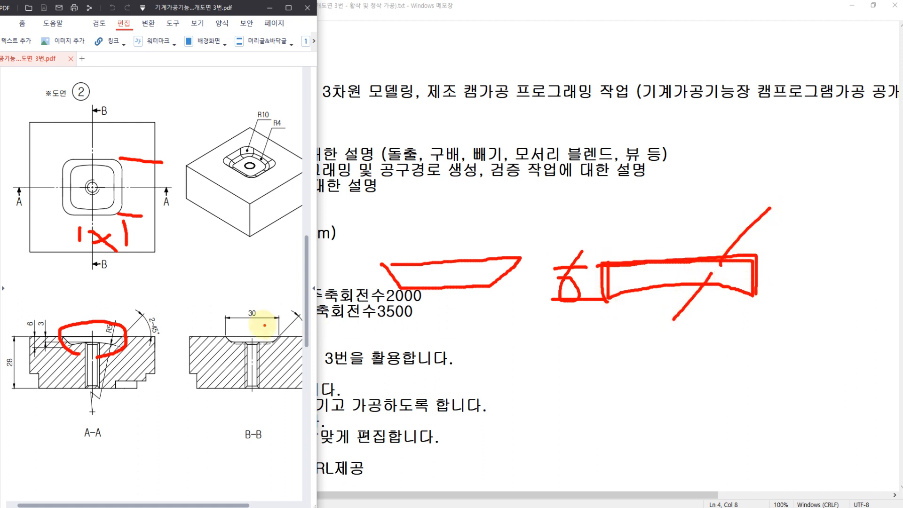
Circle the 30 dimension on section B-B and add handwritten marks beside the sketched profile's leader lines.
drag(265, 324, 237, 301)
drag(607, 313, 609, 352)
mouse_move(651, 317)
mouse_down()
mouse_move(654, 364)
mouse_move(681, 329)
mouse_up()
drag(784, 216, 785, 224)
drag(799, 204, 809, 218)
drag(756, 256, 801, 222)
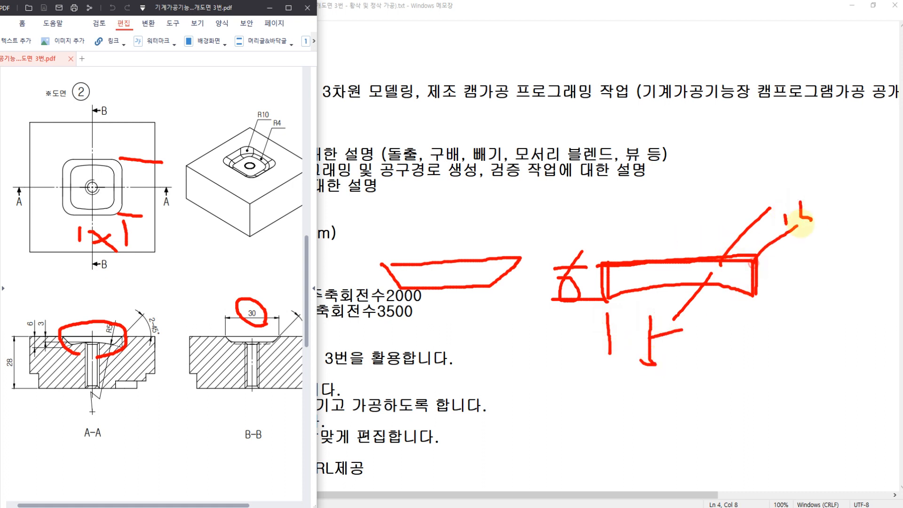
Add perspective lines and a direction arrow to the sketched pocket profile, and clear all red annotations.
mouse_move(578, 264)
mouse_down()
mouse_move(704, 212)
mouse_move(790, 221)
mouse_up()
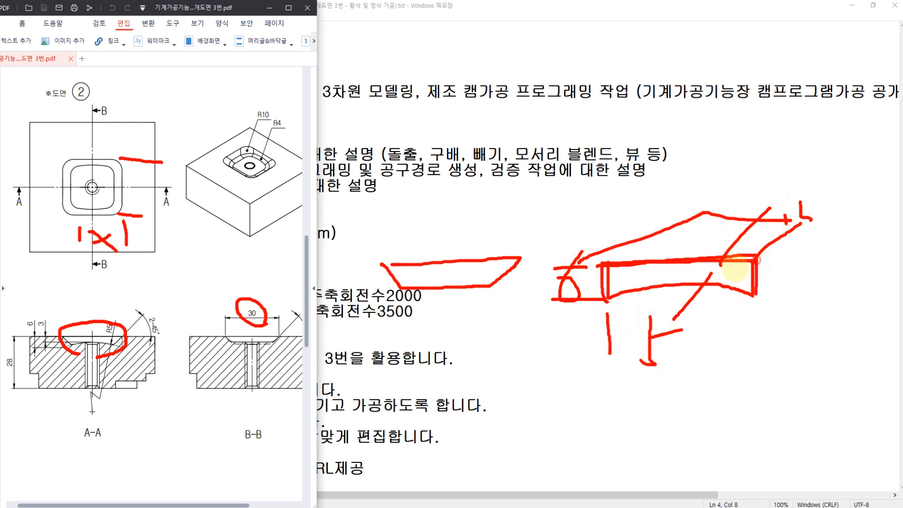
drag(753, 261, 696, 278)
mouse_move(606, 264)
mouse_down()
mouse_move(543, 290)
mouse_move(676, 299)
mouse_up()
drag(713, 274, 664, 299)
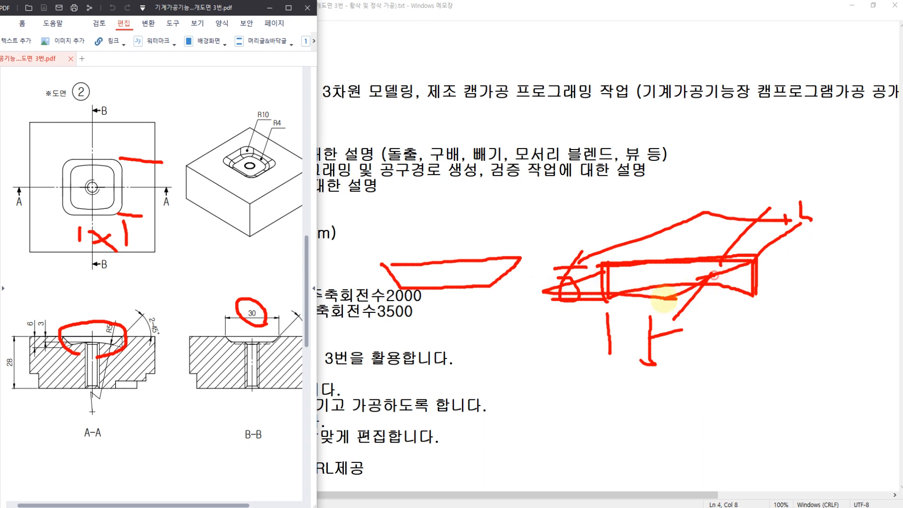
mouse_move(758, 304)
mouse_down()
mouse_move(831, 288)
mouse_move(823, 310)
mouse_up()
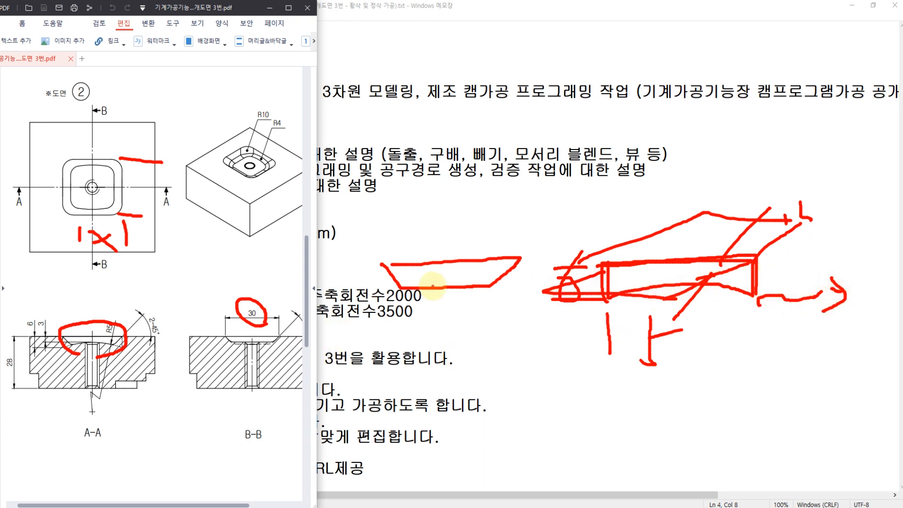
key(Escape)
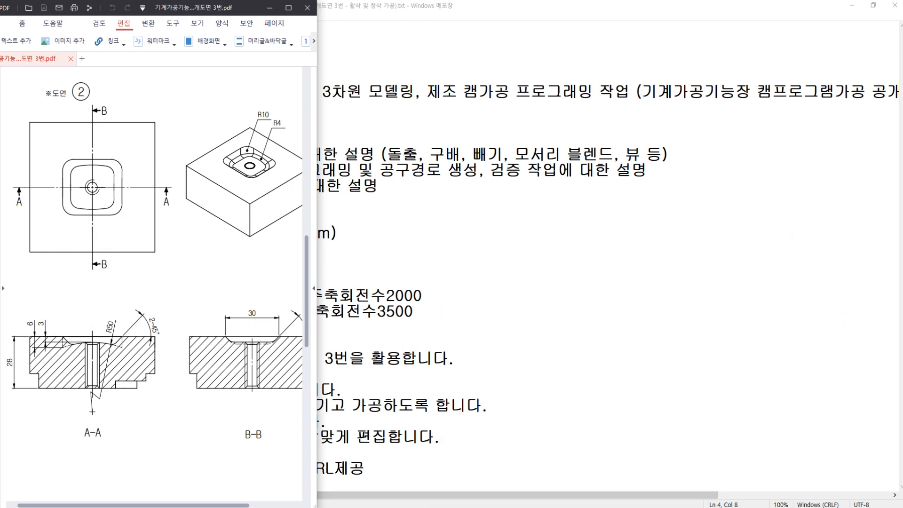
Switch to NX 10 and close the modified model2.prt without saving.
click(283, 506)
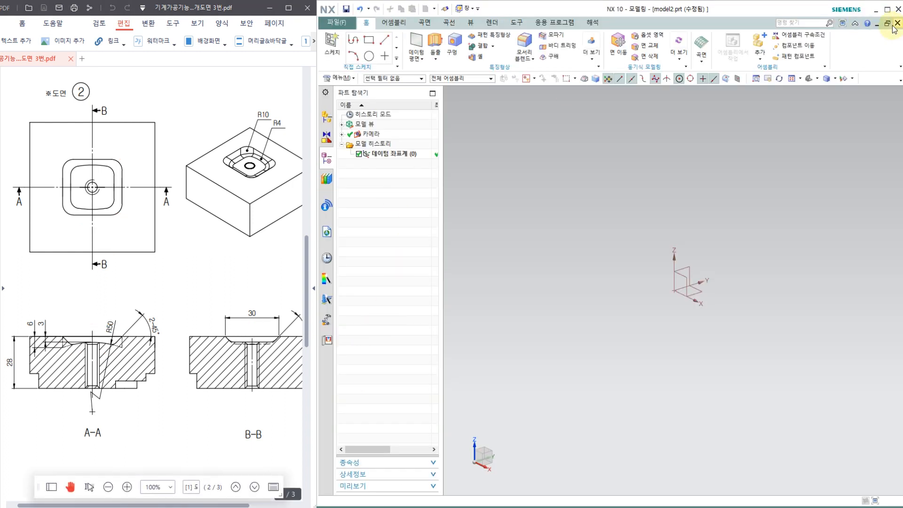
click(889, 23)
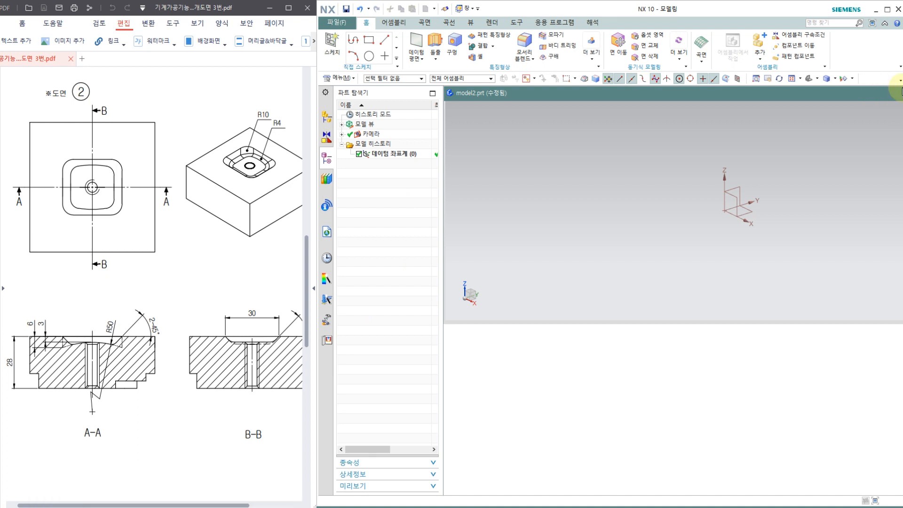
double_click(840, 91)
click(896, 24)
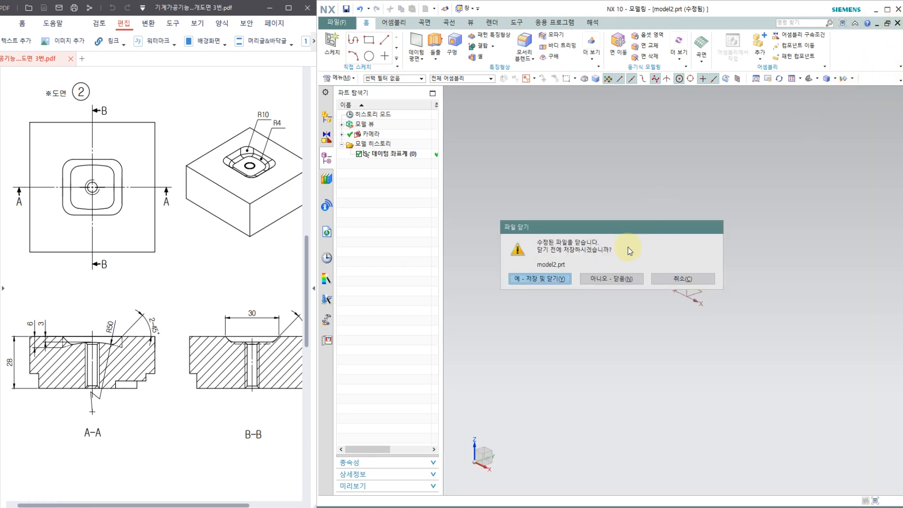
click(611, 278)
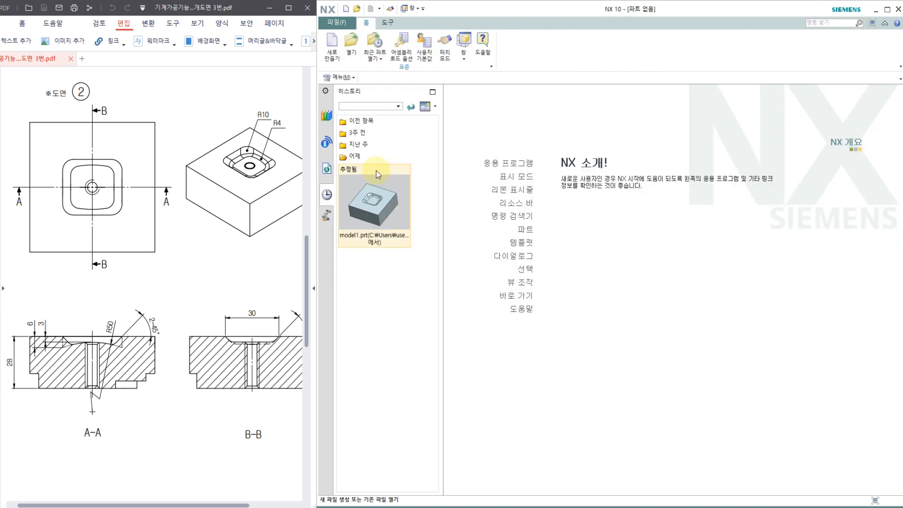
Create a new millimetre part model2.prt from the Model template and start a sketch on the XZ plane.
click(331, 47)
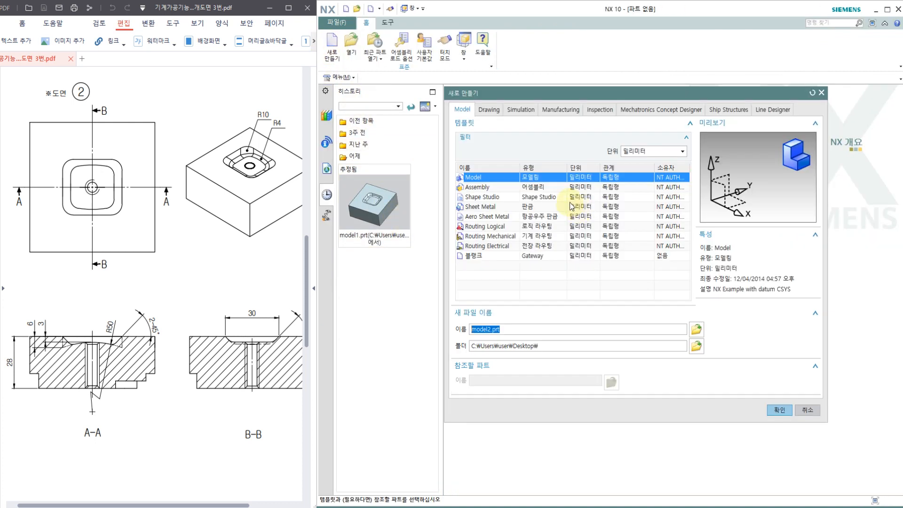
click(777, 410)
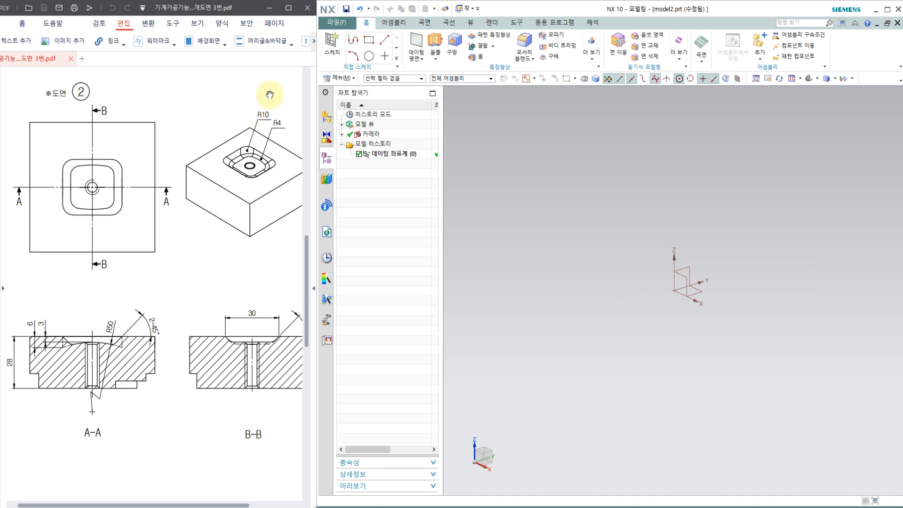
click(329, 49)
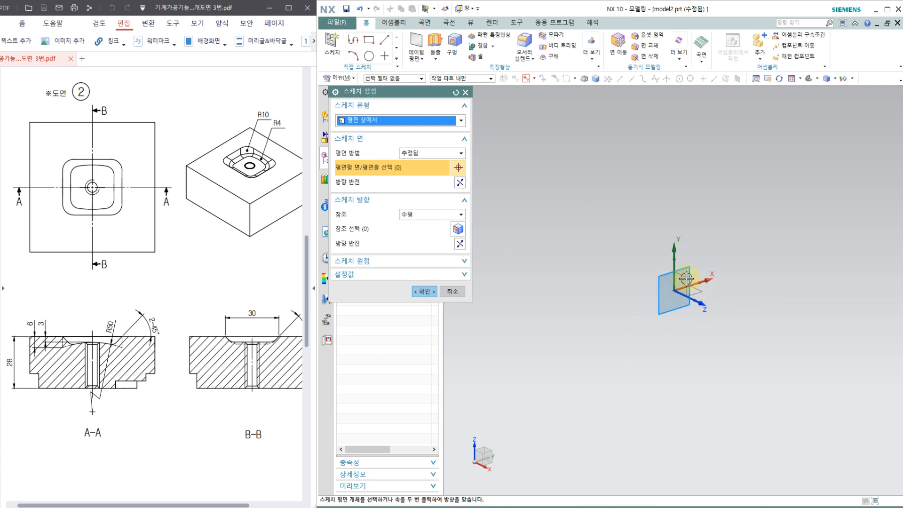
click(685, 279)
click(422, 291)
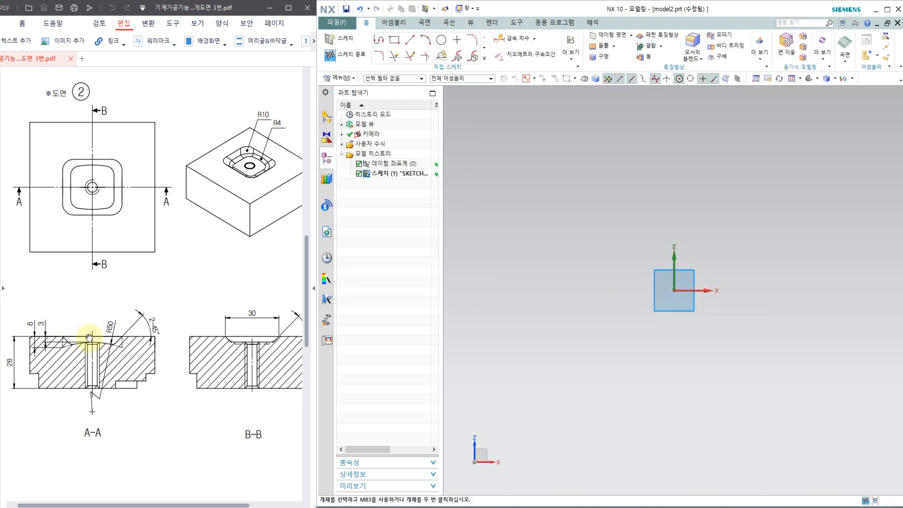
Draw the pocket outline's left side, horizontal top edge and right side as a connected profile open at the bottom.
ctrl+scroll(42, 348, up, 2)
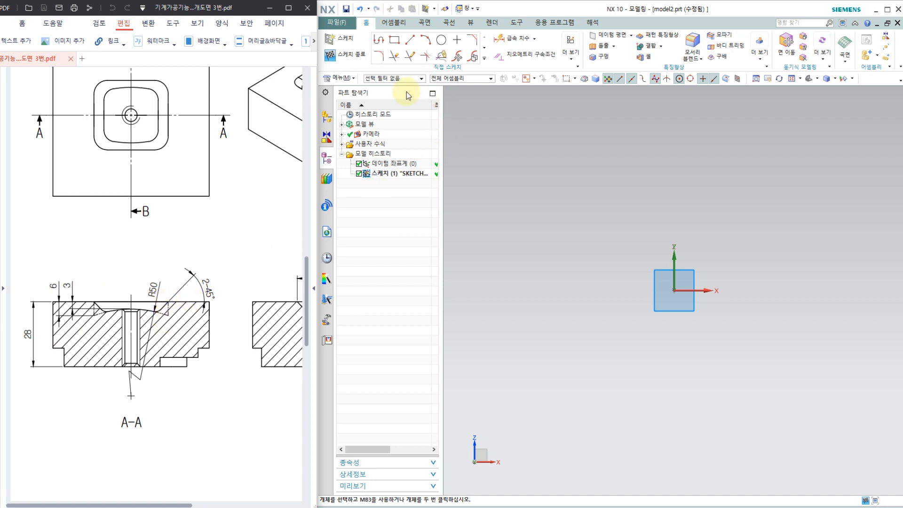
click(378, 41)
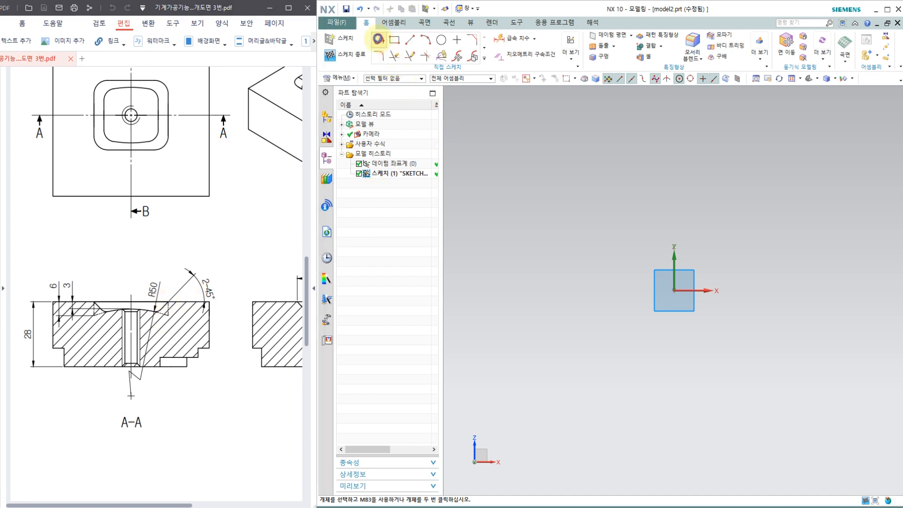
click(592, 344)
click(592, 312)
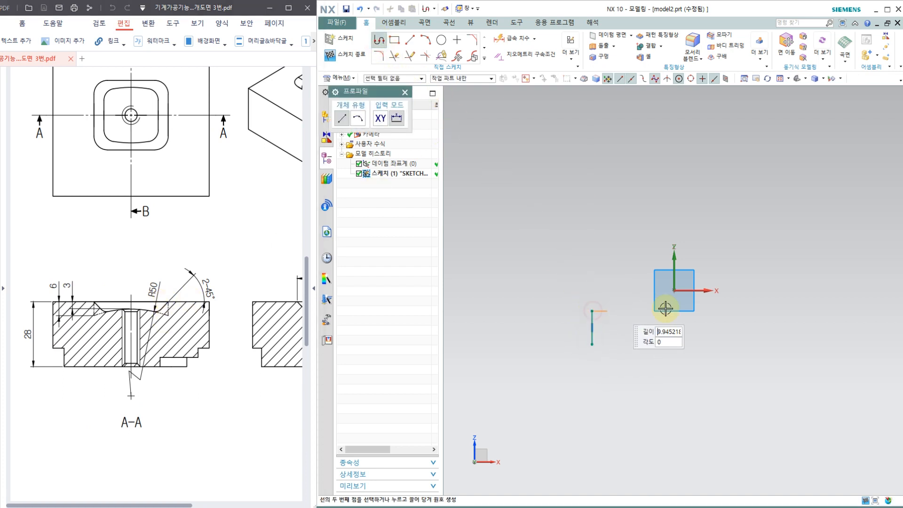
click(765, 311)
click(765, 337)
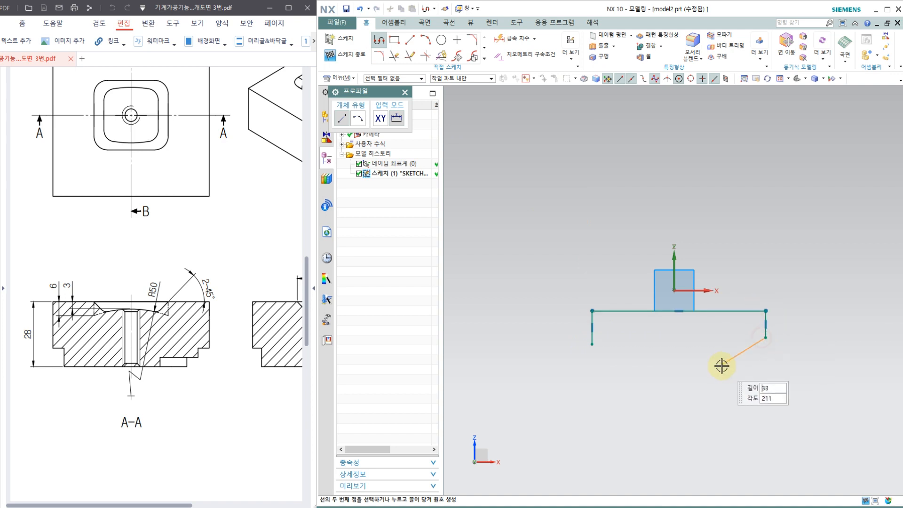
click(405, 92)
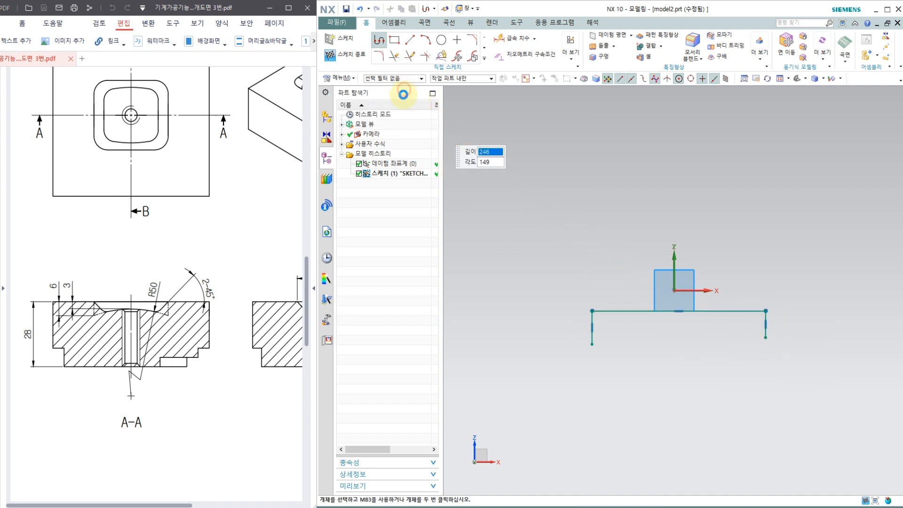
Close the bottom of the profile with an upward-bulging three-point arc between the lower ends of the two vertical lines.
click(425, 42)
click(591, 346)
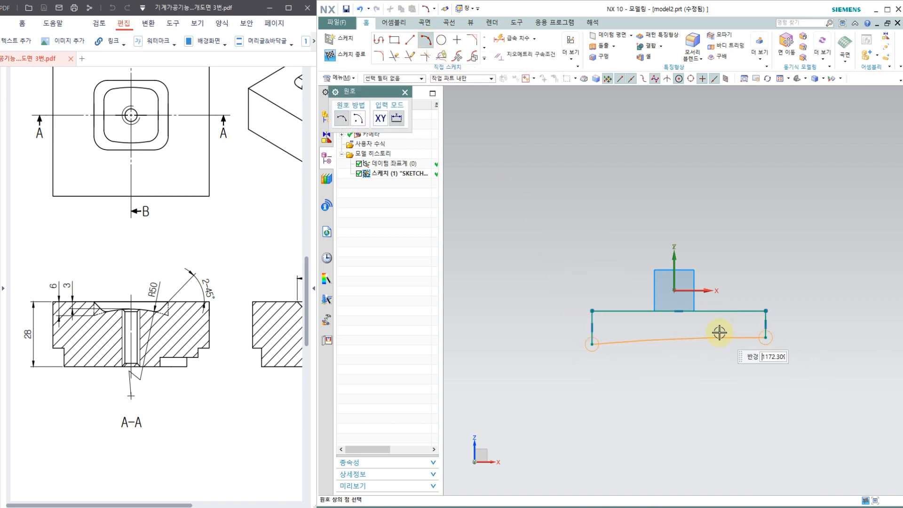
click(701, 330)
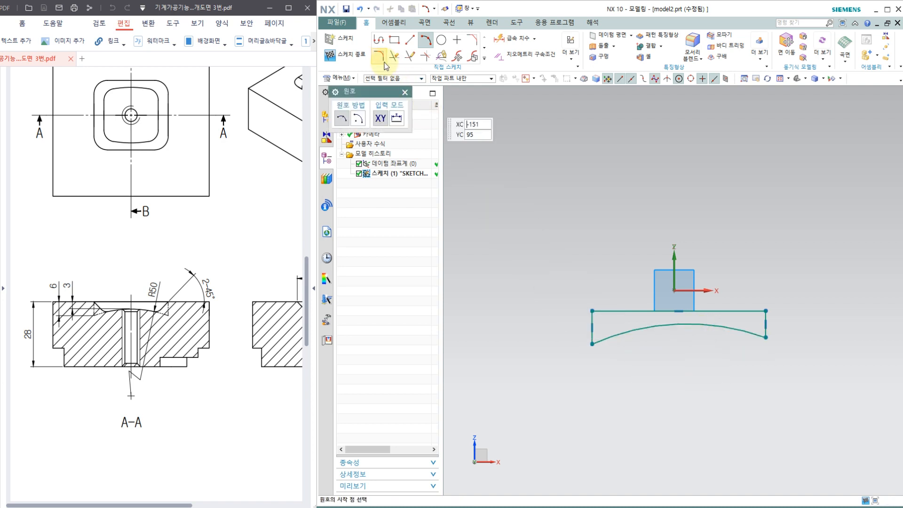
click(404, 93)
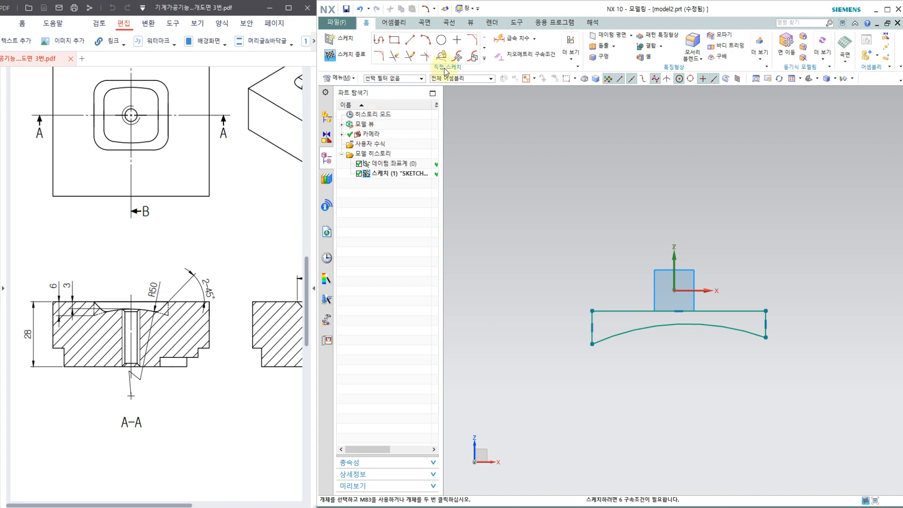
Apply an equal length constraint to the profile's left and right vertical lines.
click(513, 57)
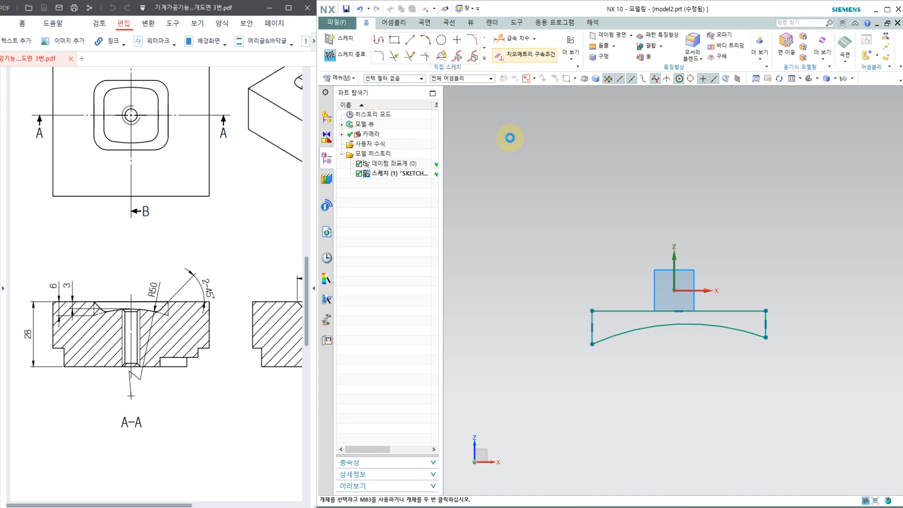
click(592, 316)
click(766, 323)
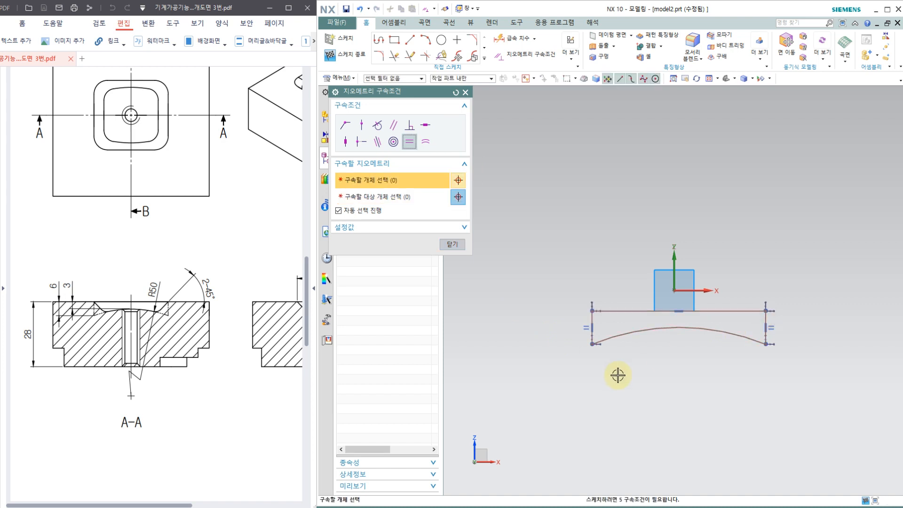
click(465, 92)
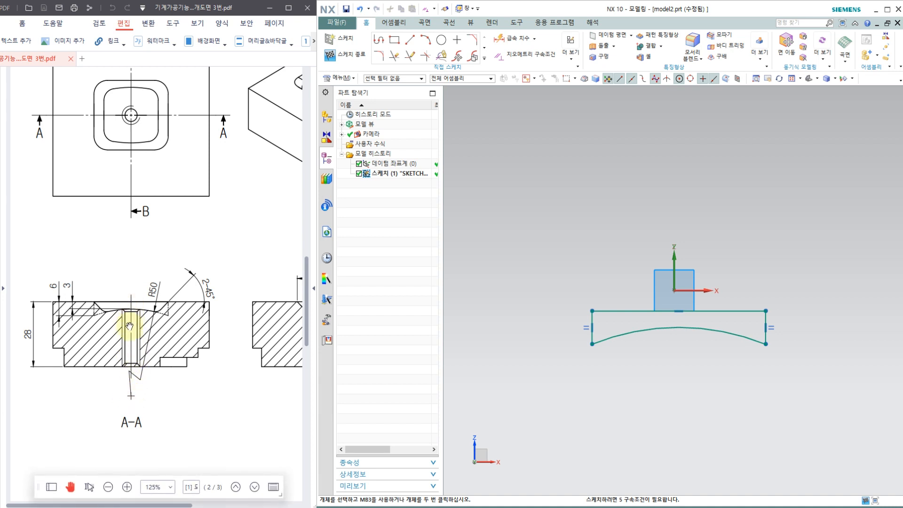
Constrain the bottom arc's centre point to lie on the vertical sketch axis with a Point on Curve constraint.
scroll(608, 236, down, 3)
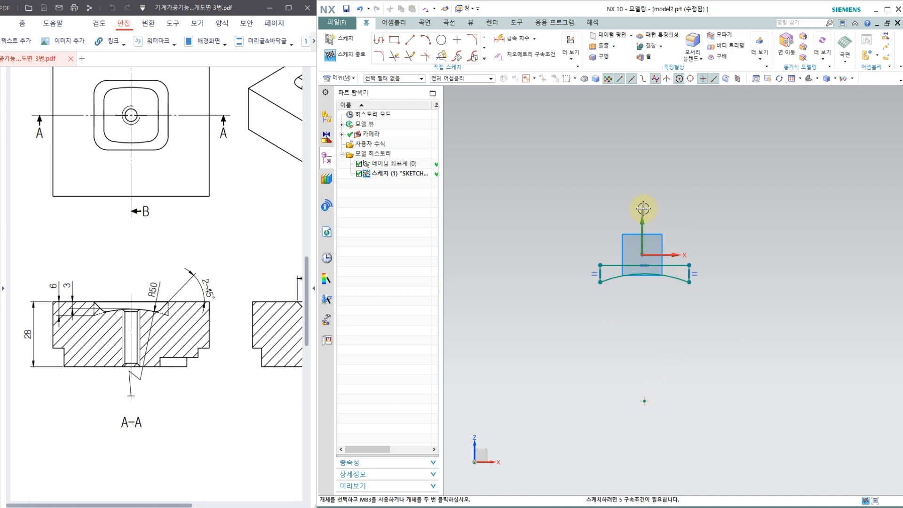
click(529, 63)
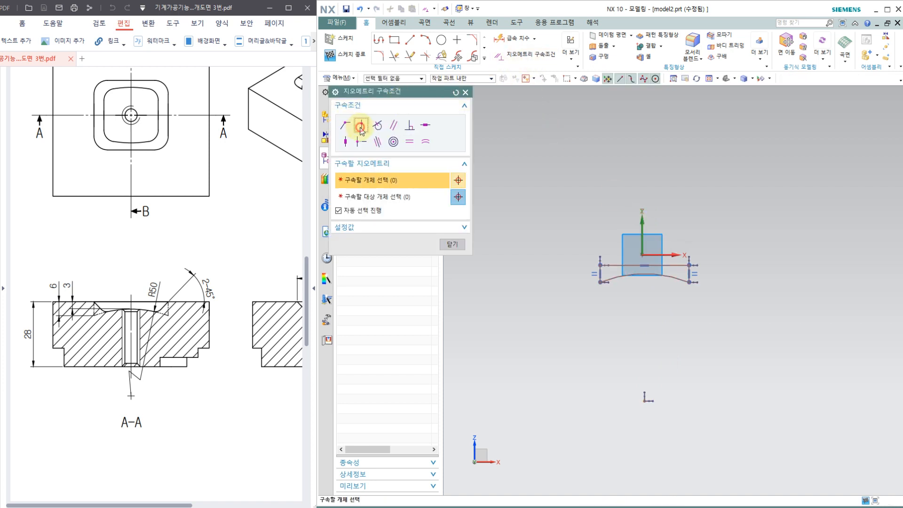
click(360, 126)
click(643, 217)
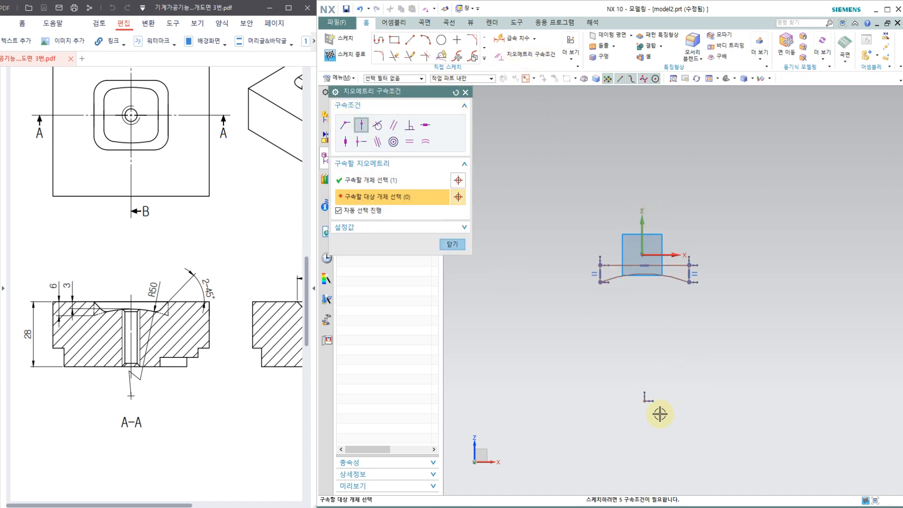
click(646, 400)
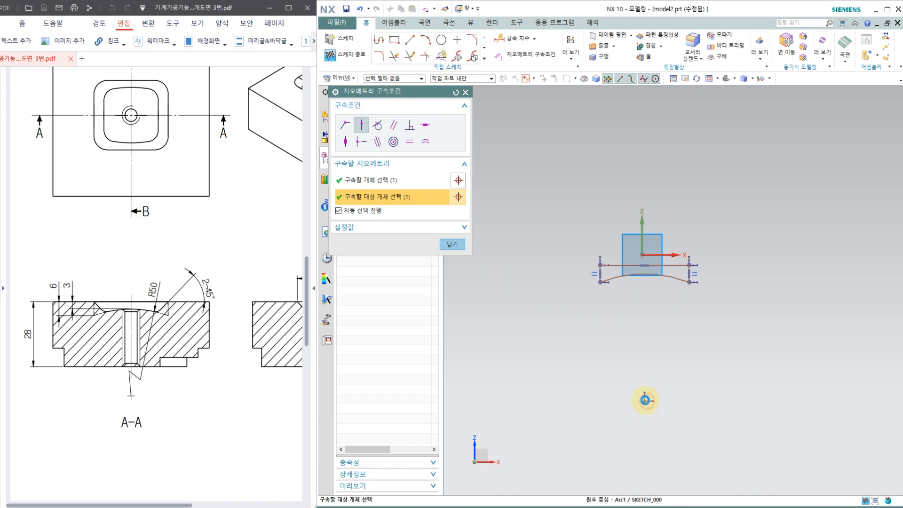
Make the profile's top edge collinear with the horizontal sketch axis using a Collinear constraint.
click(452, 245)
scroll(608, 275, down, 3)
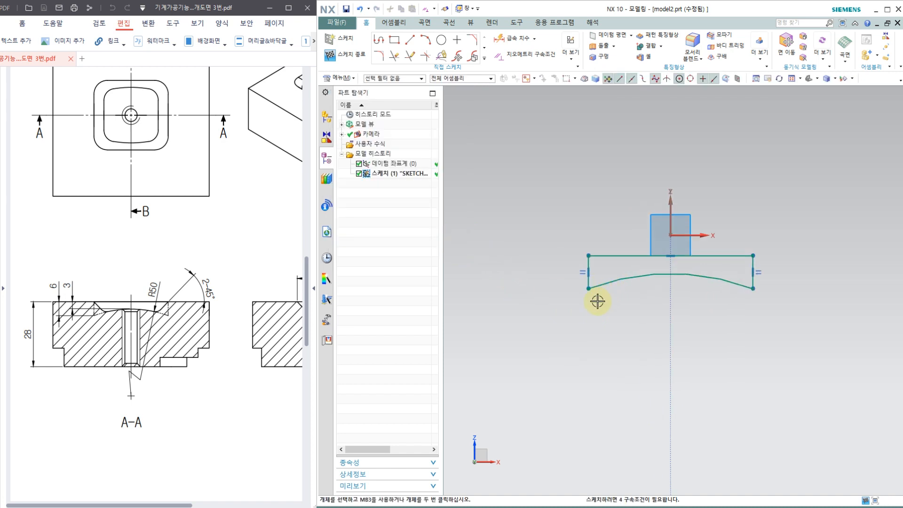
click(517, 57)
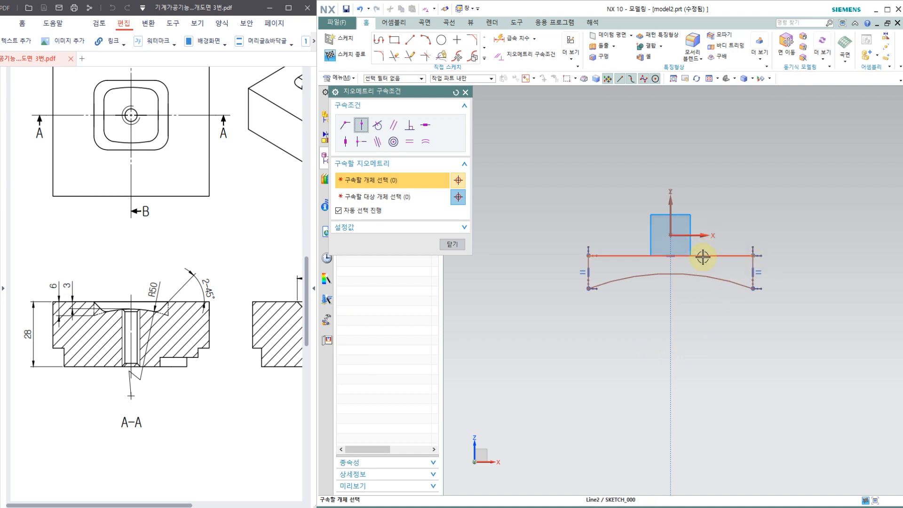
click(376, 142)
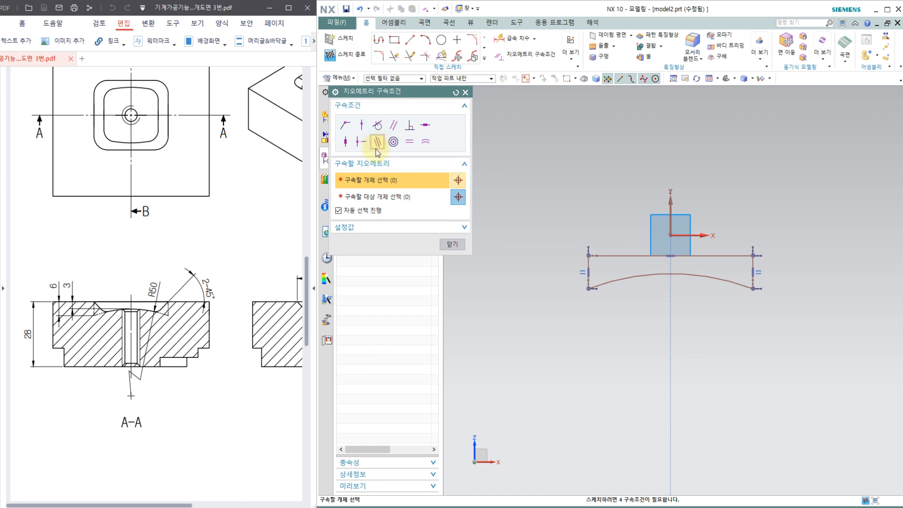
click(724, 256)
click(705, 234)
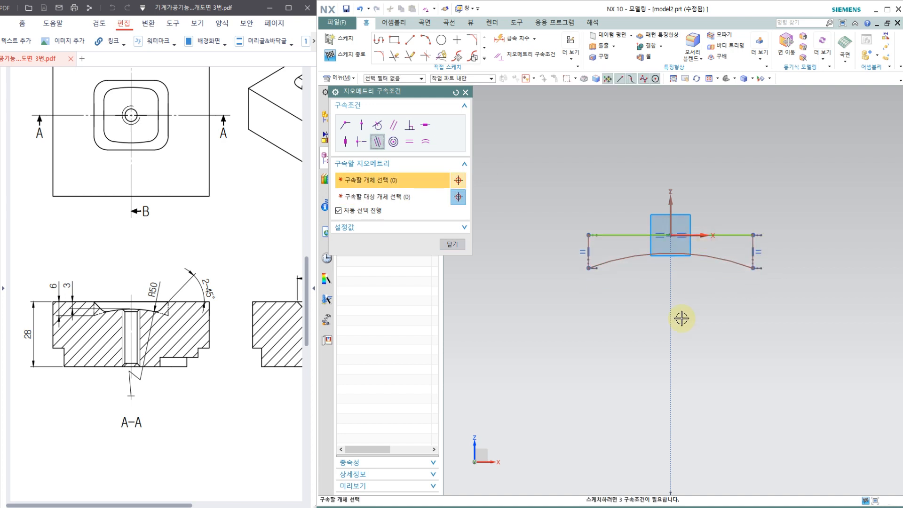
click(452, 246)
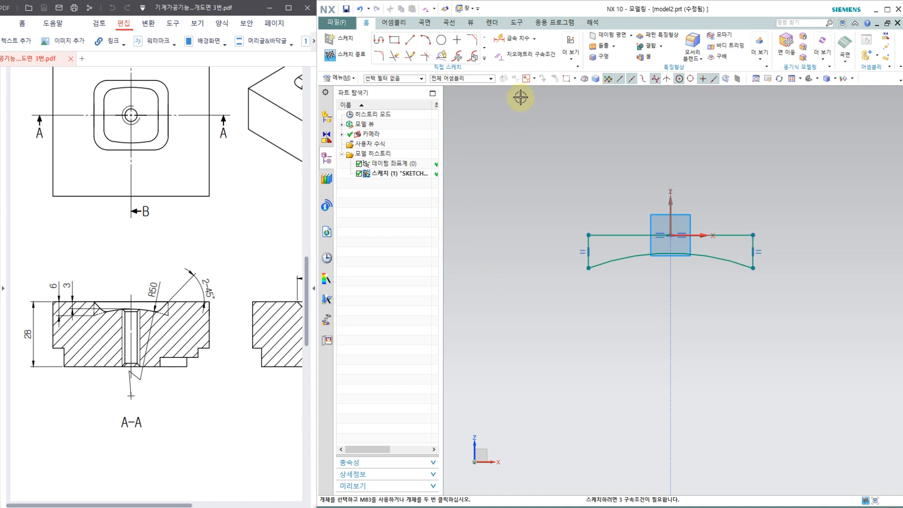
Dimension the profile's right vertical line with a length of 6 mm.
click(513, 44)
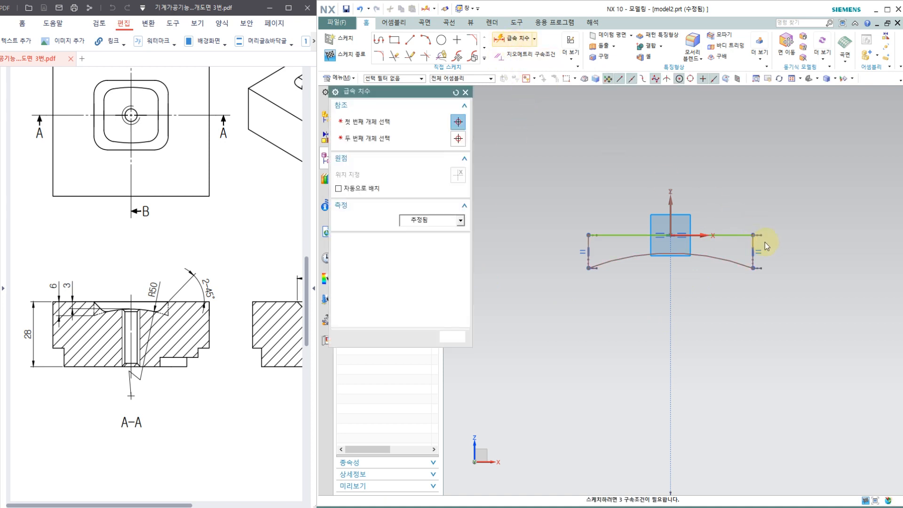
click(754, 242)
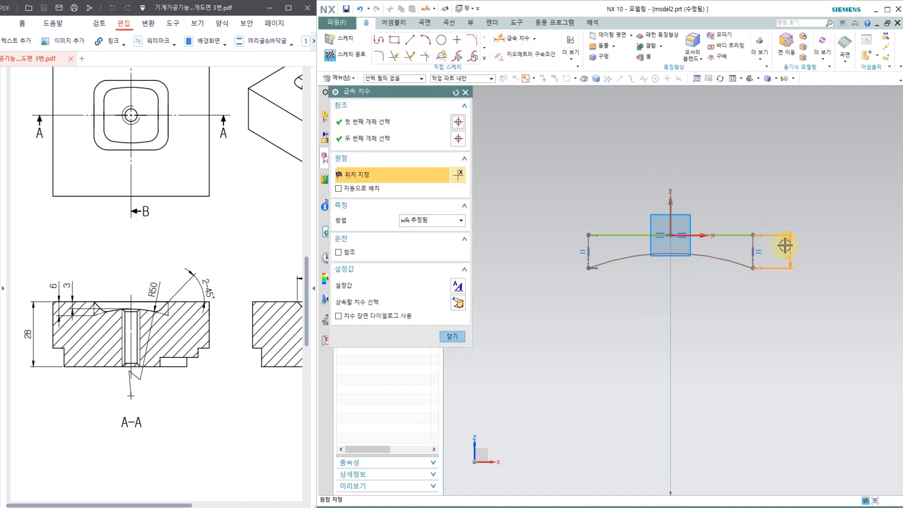
click(780, 261)
text(6)
key(Return)
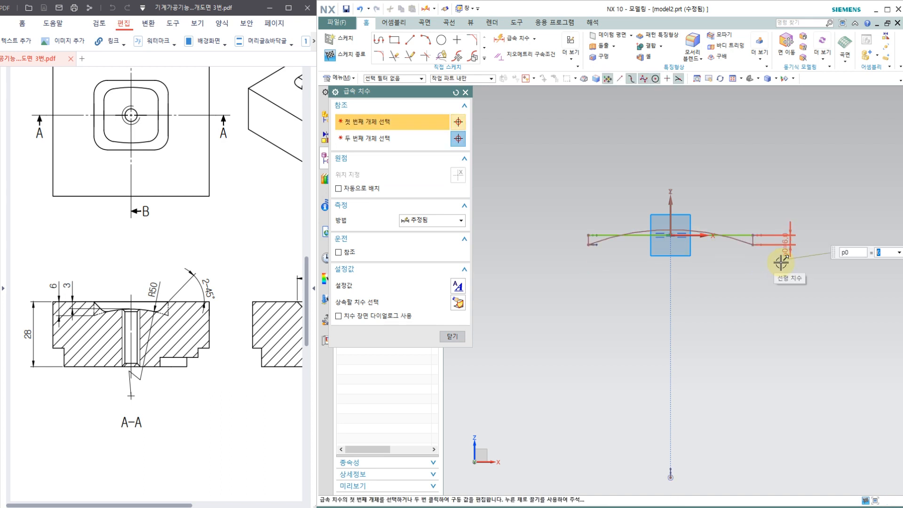
click(451, 336)
Try to reshape the bottom arc by pulling it down below the profile's top edge, and undo the last move.
scroll(733, 260, up, 2)
scroll(794, 220, up, 3)
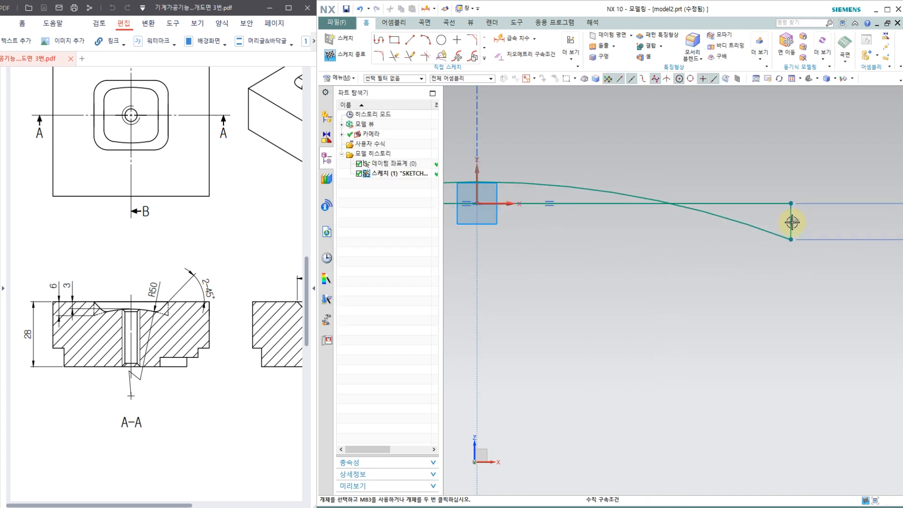
scroll(792, 222, up, 2)
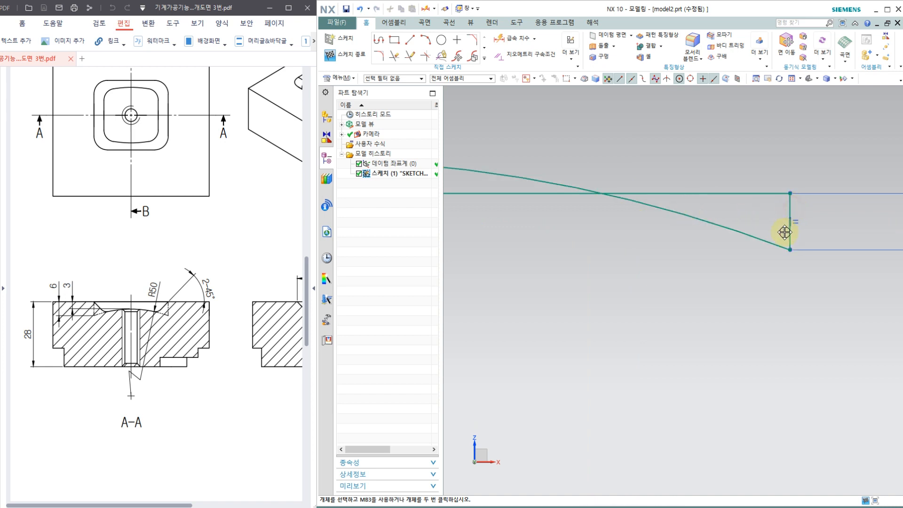
scroll(691, 242, down, 3)
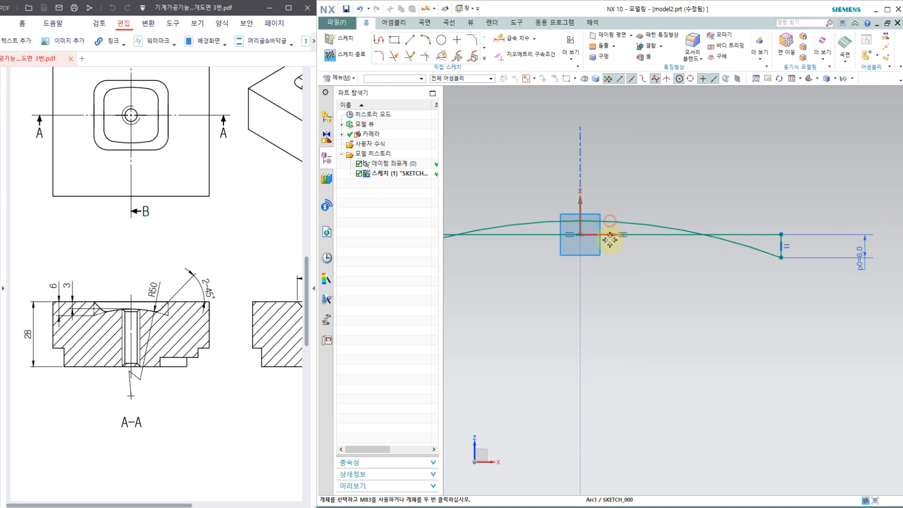
drag(609, 240, 610, 274)
drag(615, 226, 606, 425)
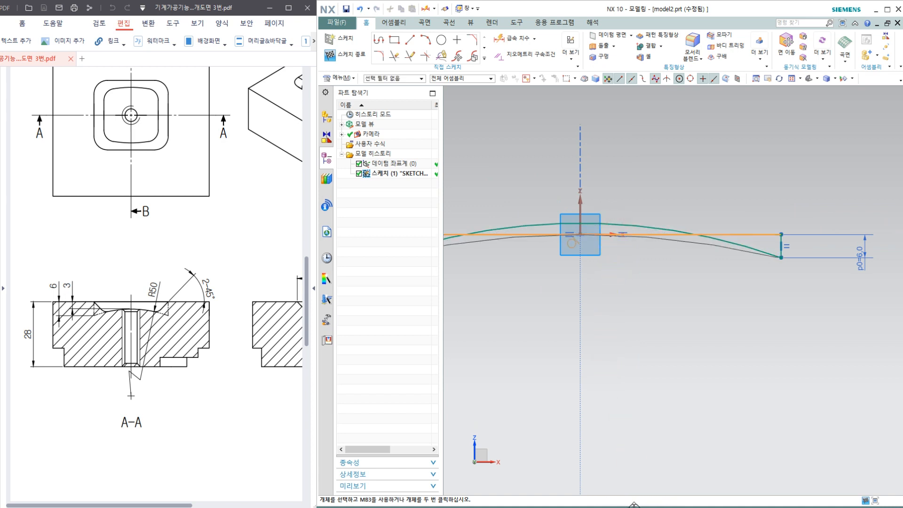
scroll(640, 286, down, 3)
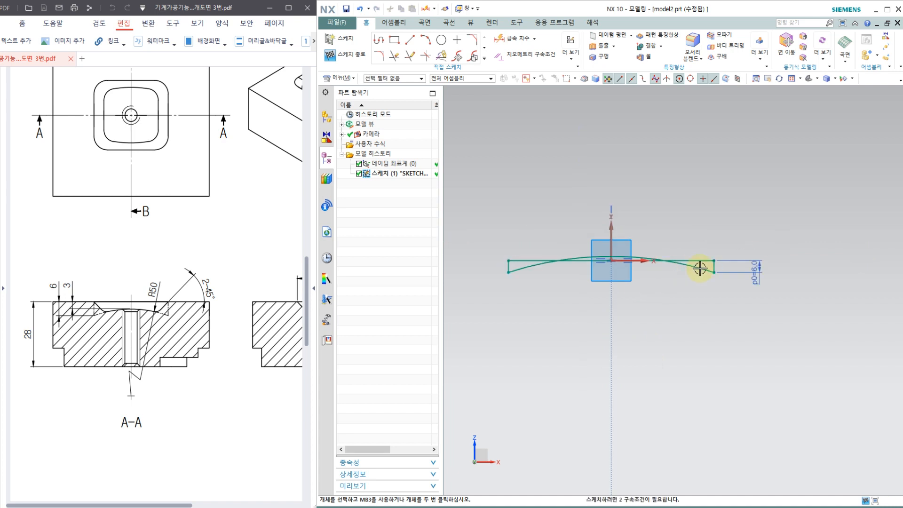
scroll(699, 268, up, 5)
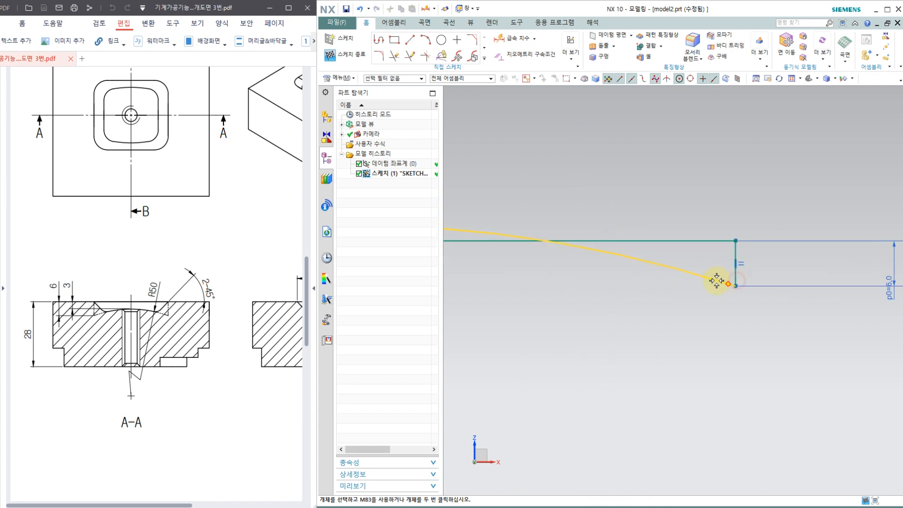
scroll(732, 254, down, 2)
scroll(730, 252, up, 7)
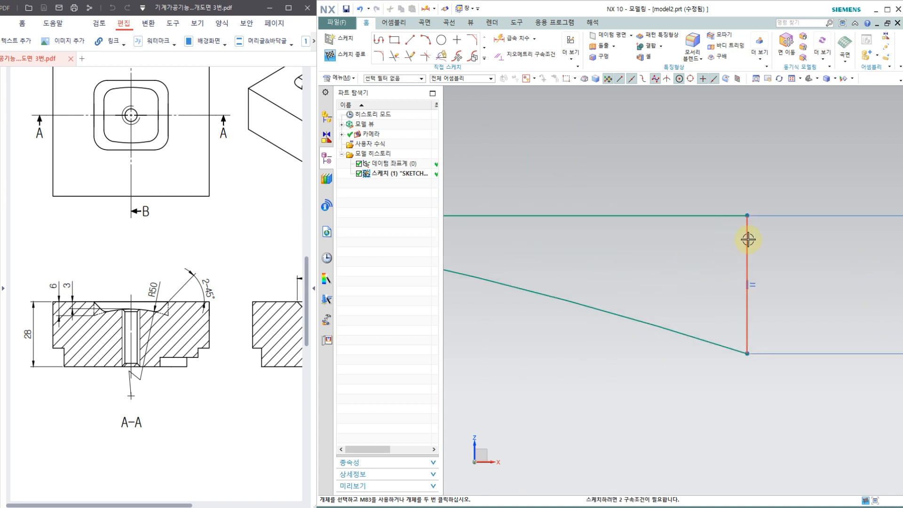
scroll(703, 249, down, 5)
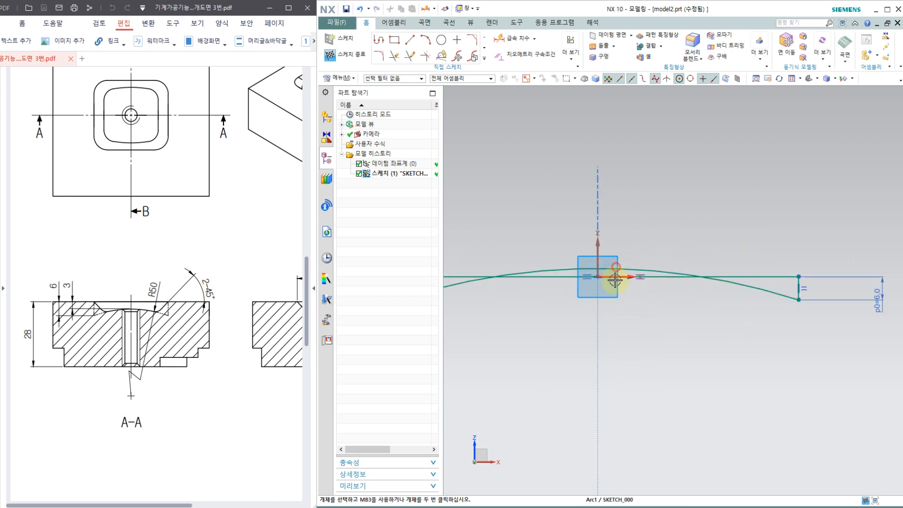
drag(614, 270, 597, 403)
drag(585, 498, 654, 410)
scroll(667, 313, down, 5)
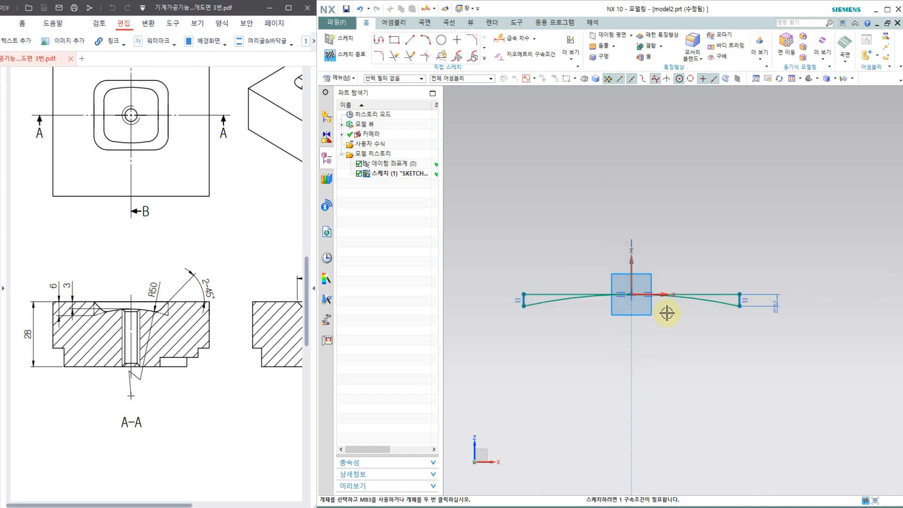
key(ctrl+z)
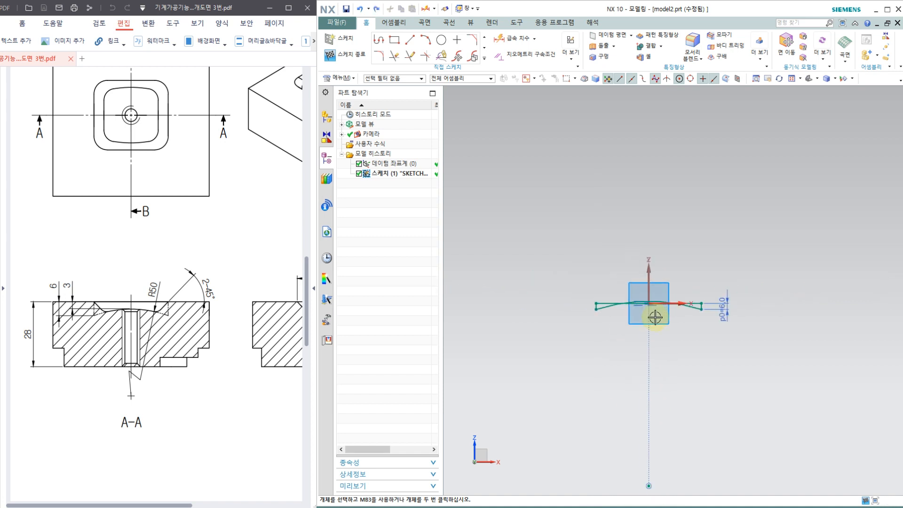
Dimension the bottom arc with a radius of 50 mm.
scroll(668, 306, up, 5)
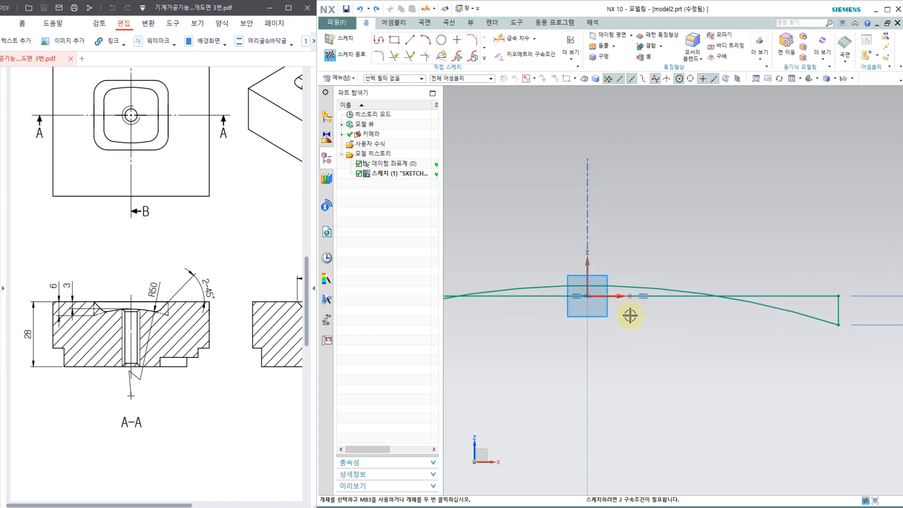
click(517, 41)
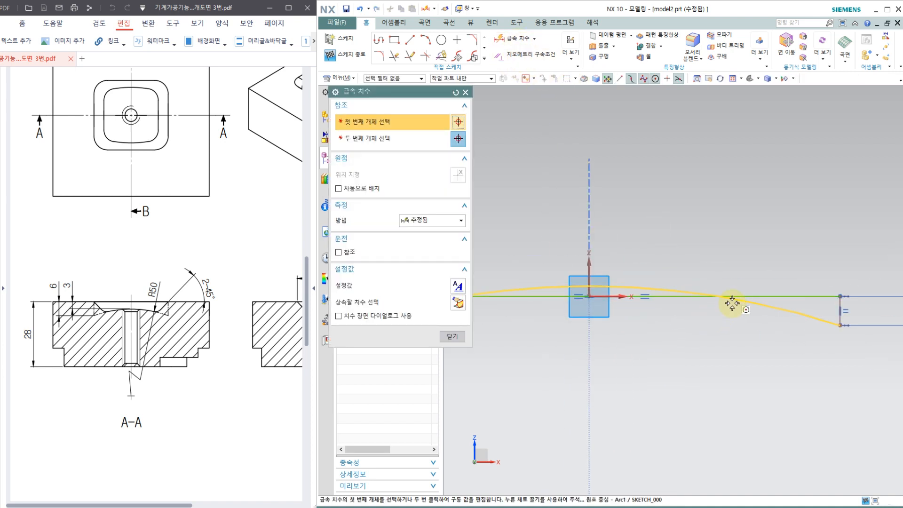
click(699, 293)
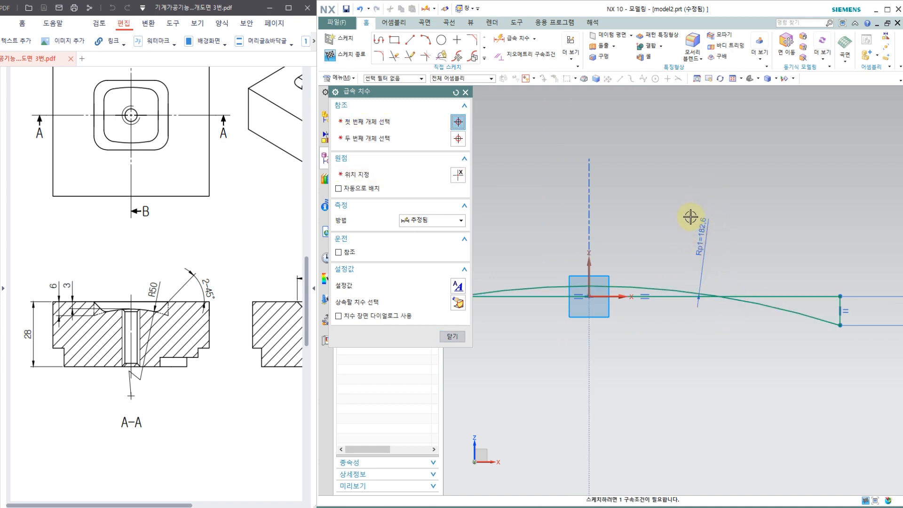
click(690, 216)
key(Return)
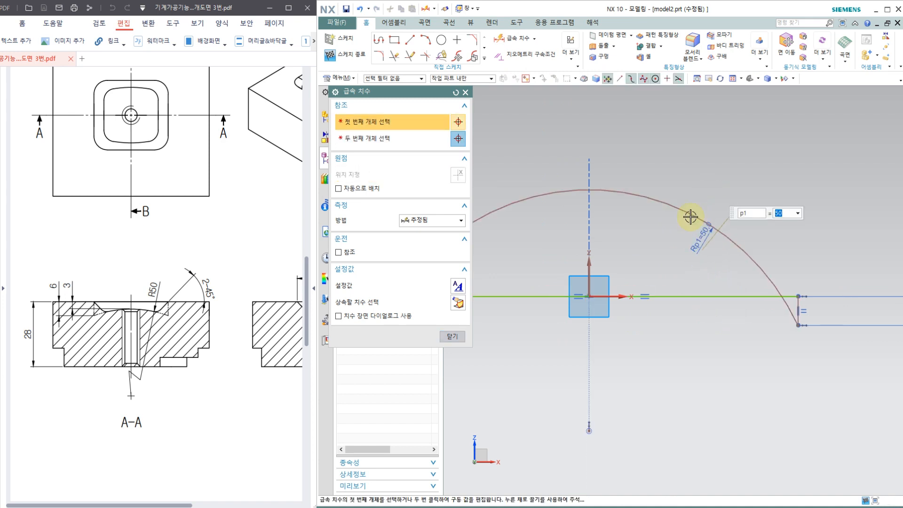
click(452, 336)
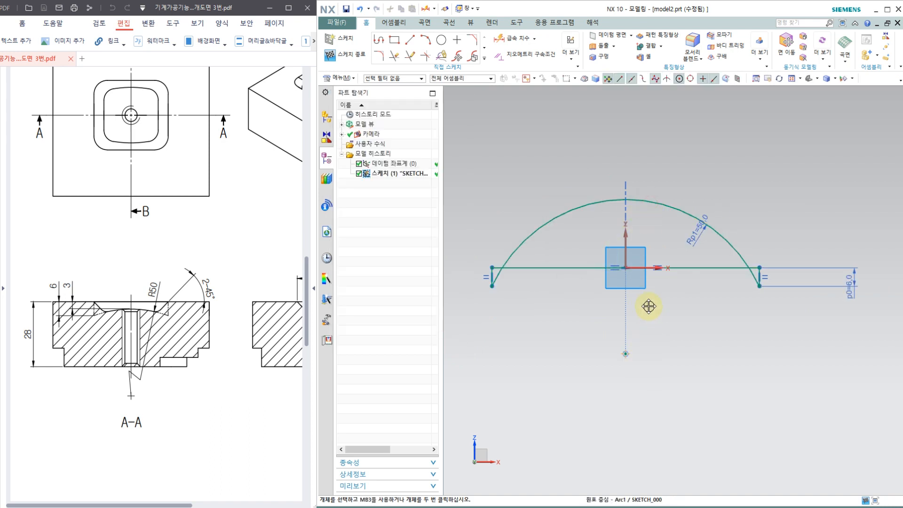
Pull the sketch geometry down so the R50 arc lies entirely below the profile's top edge.
mouse_move(649, 306)
mouse_down()
mouse_move(659, 244)
mouse_move(651, 282)
mouse_up()
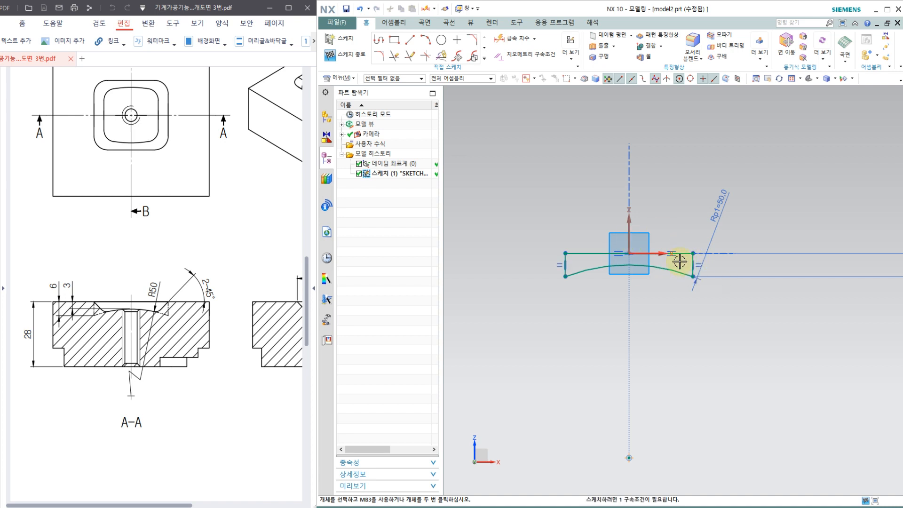
scroll(677, 261, up, 2)
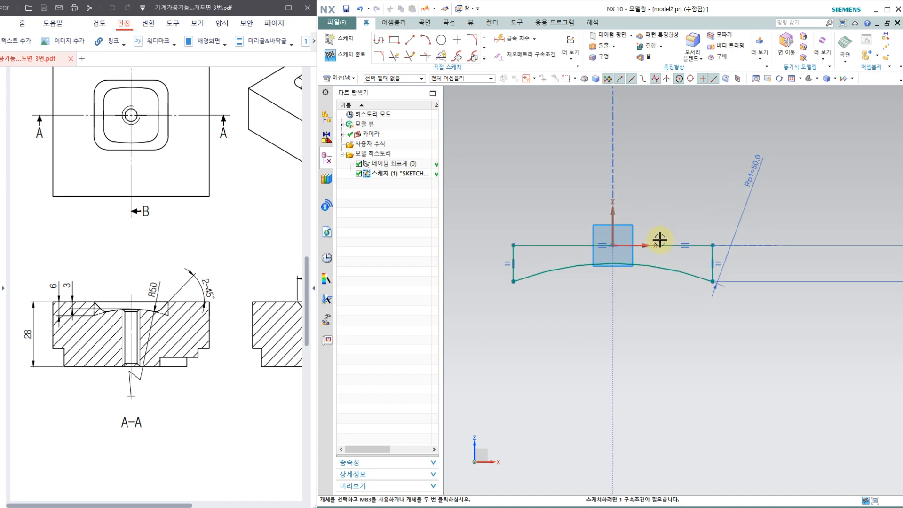
scroll(659, 240, down, 2)
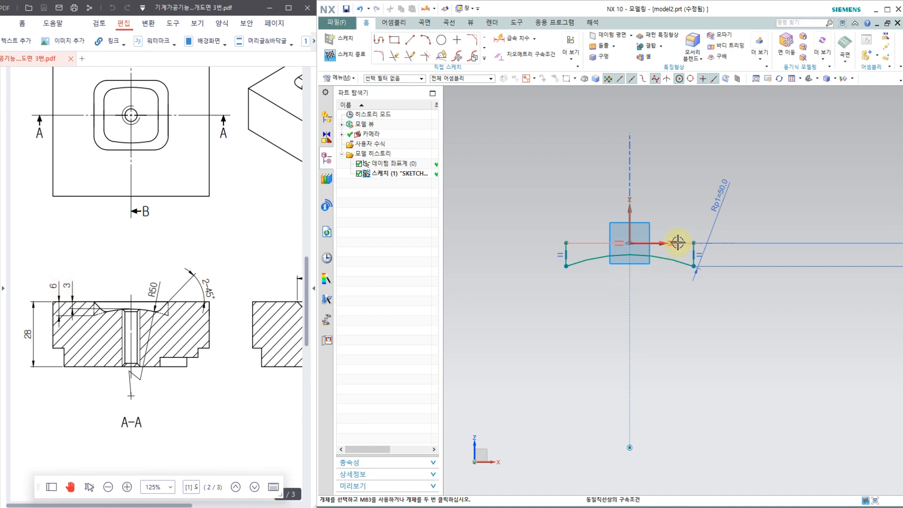
Add a 3 mm vertical dimension between the profile's top edge and the crest of the R50 arc.
click(641, 254)
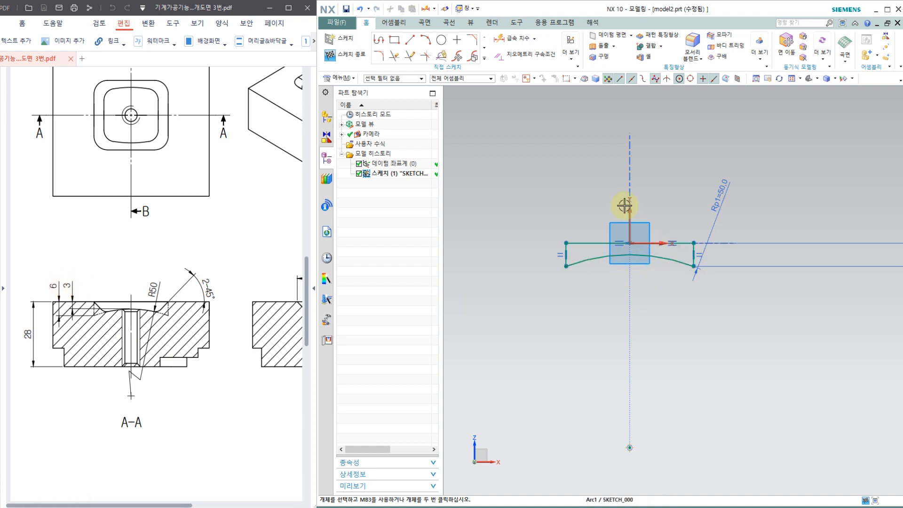
click(512, 38)
scroll(595, 253, up, 4)
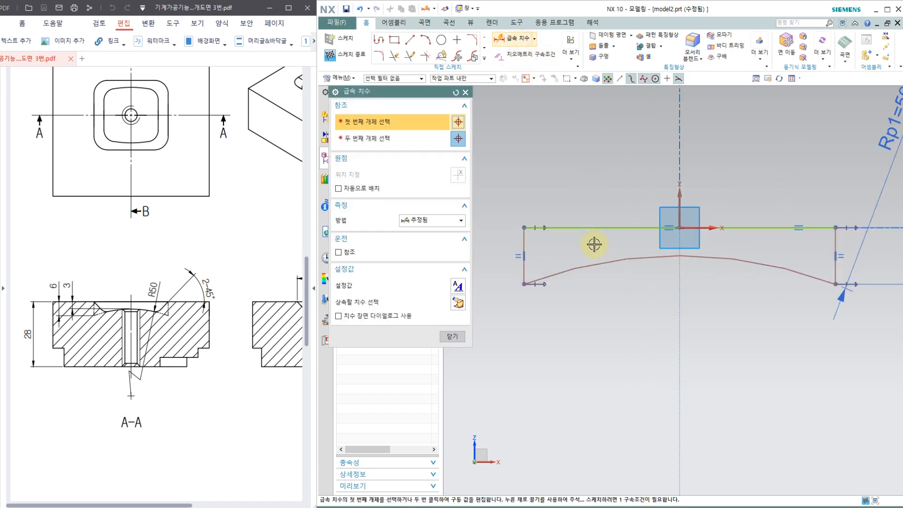
click(595, 229)
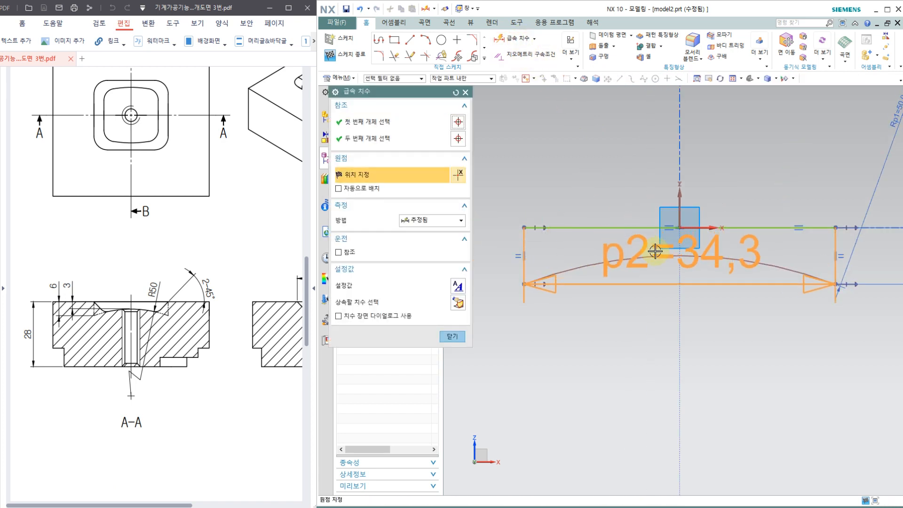
click(498, 243)
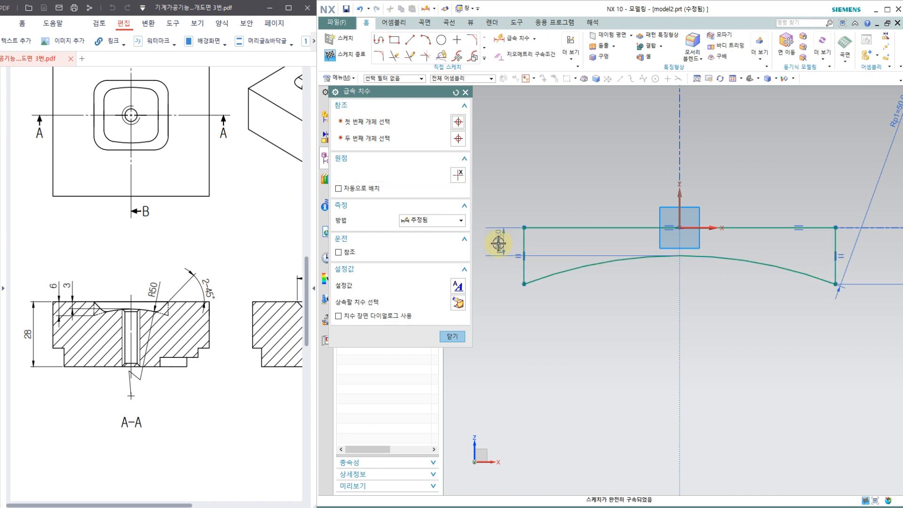
click(451, 336)
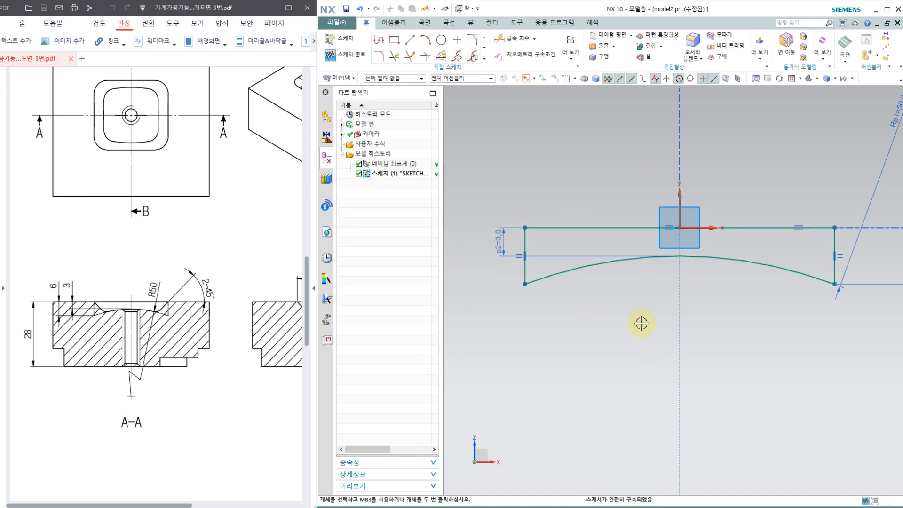
scroll(640, 323, down, 2)
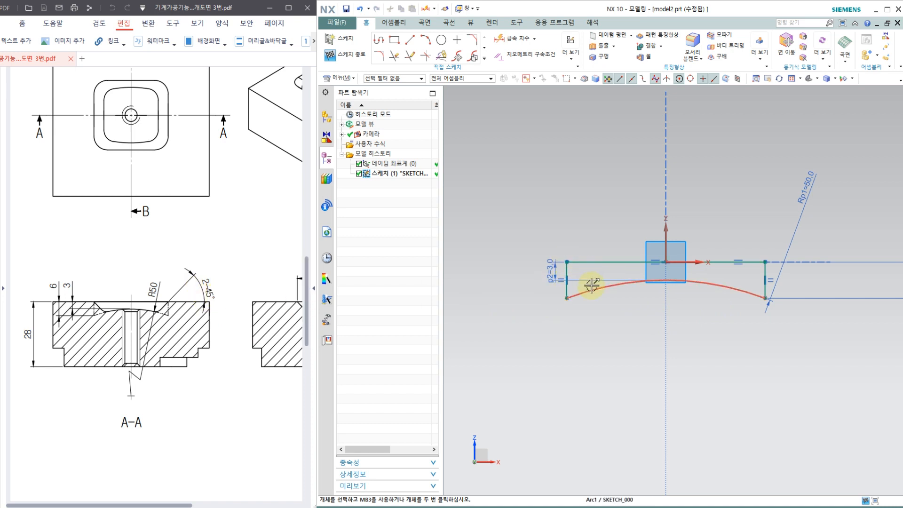
click(741, 291)
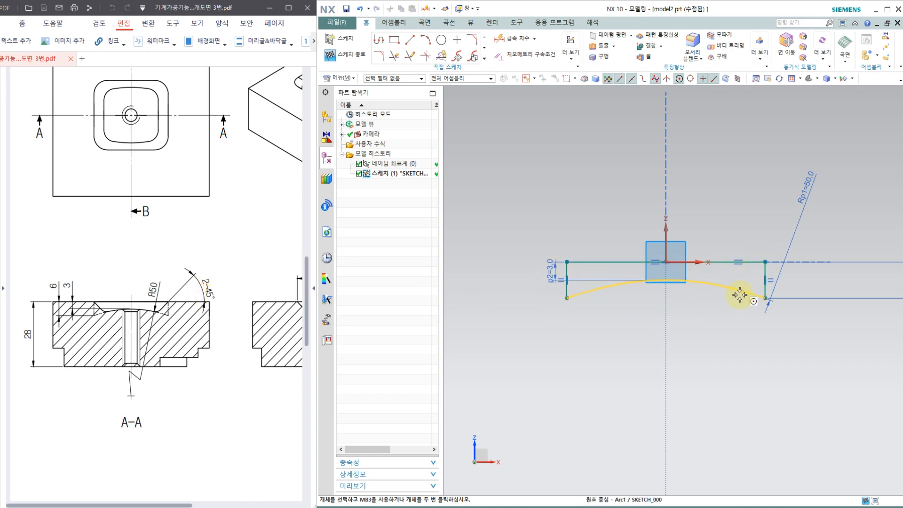
click(662, 278)
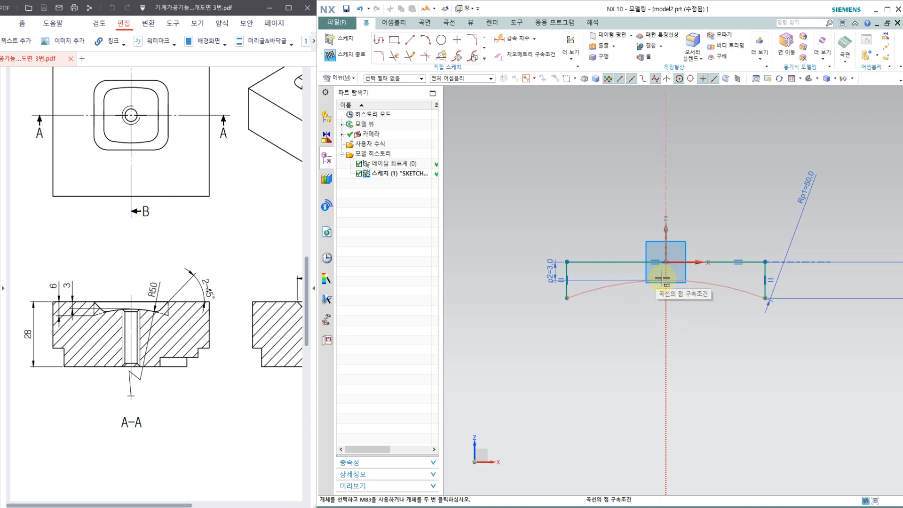
click(656, 279)
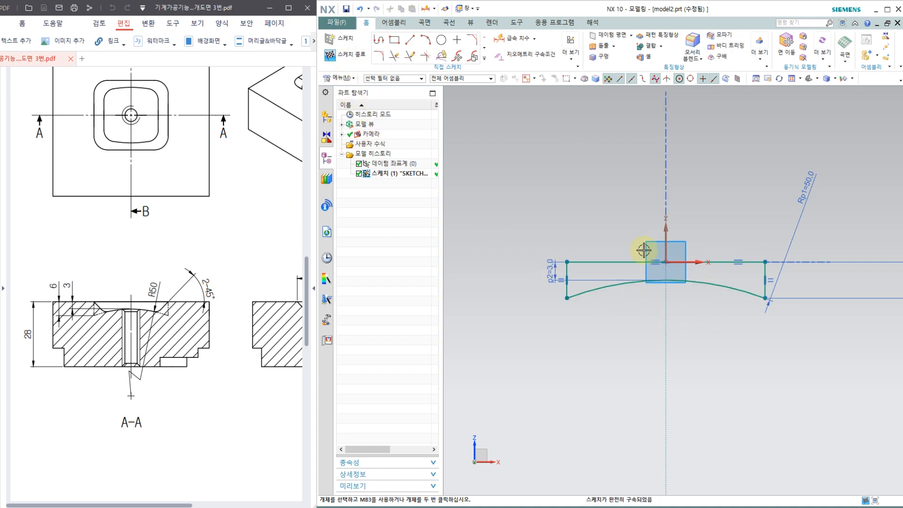
Finish the sketch and check the pocket's width in section B-B of the drawing.
click(350, 56)
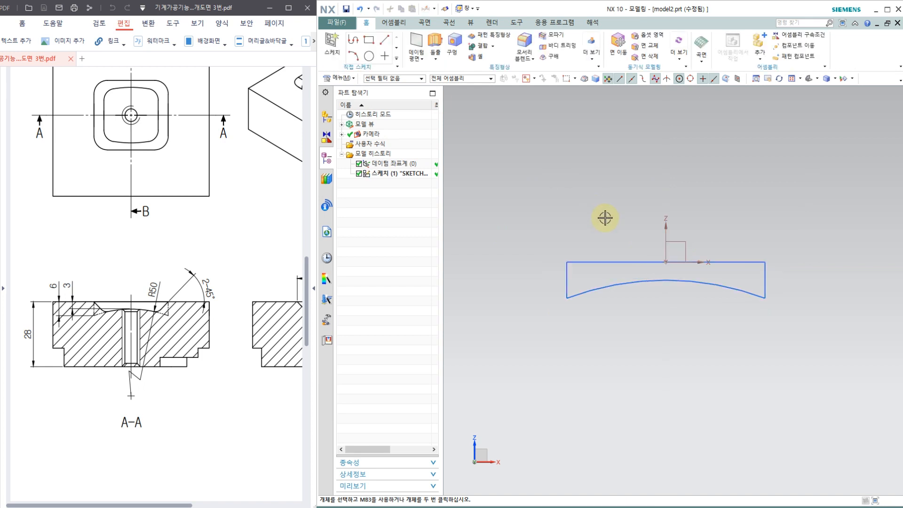
middle_drag(555, 162, 560, 241)
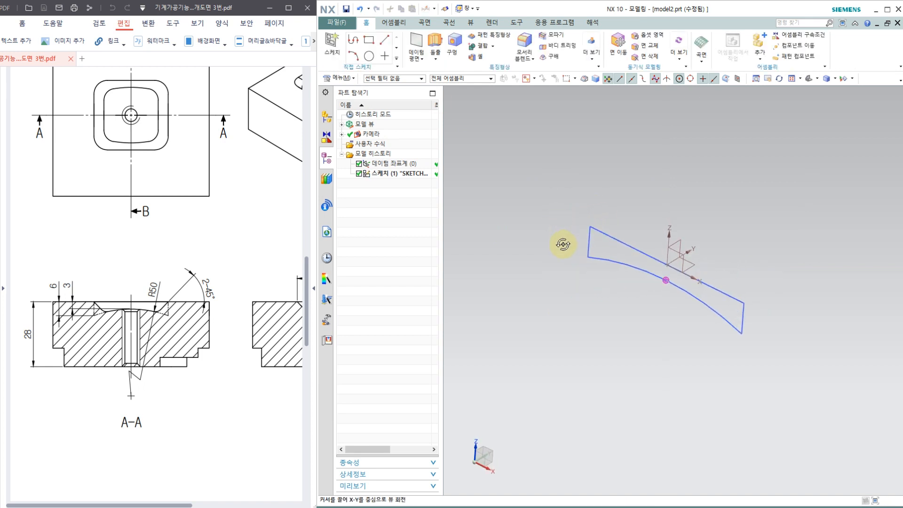
drag(210, 246, 110, 284)
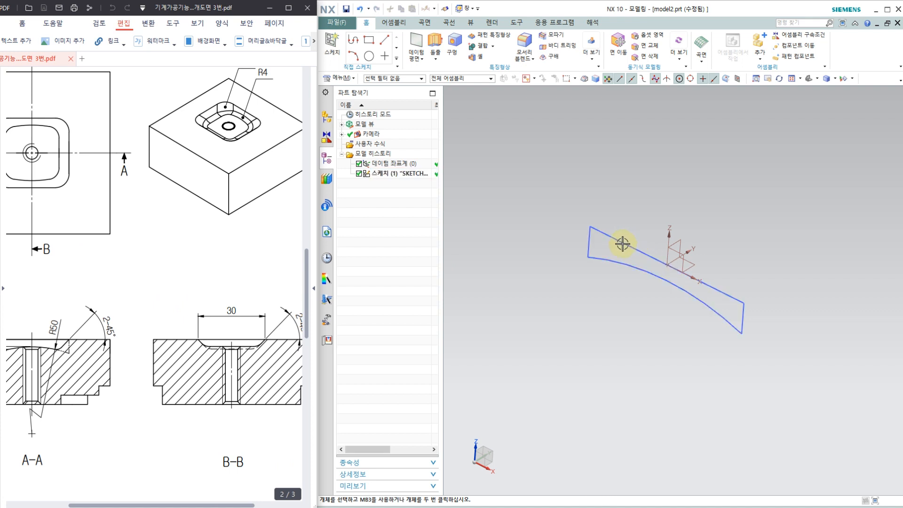
drag(594, 223, 716, 165)
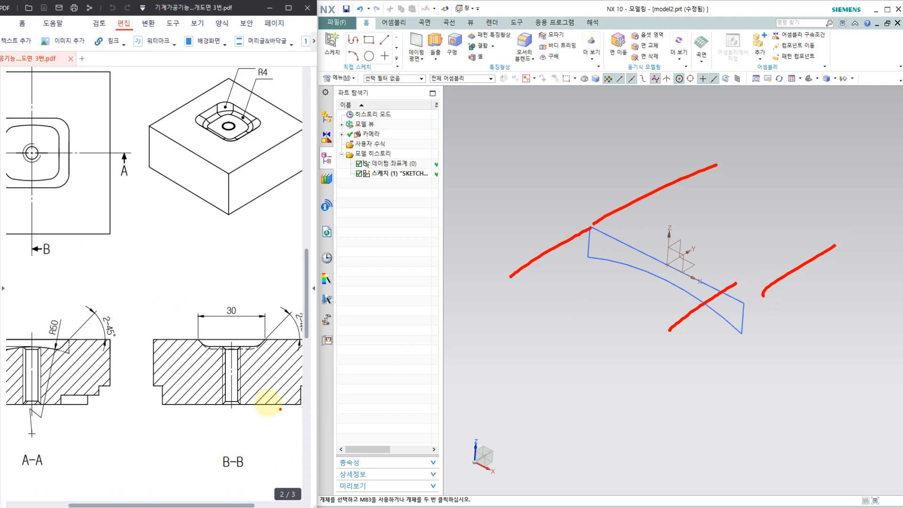
drag(252, 316, 245, 331)
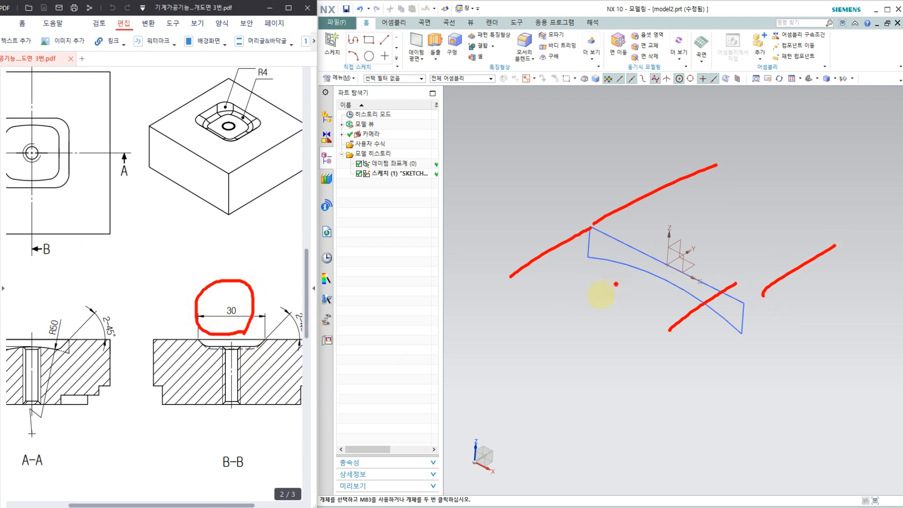
key(Escape)
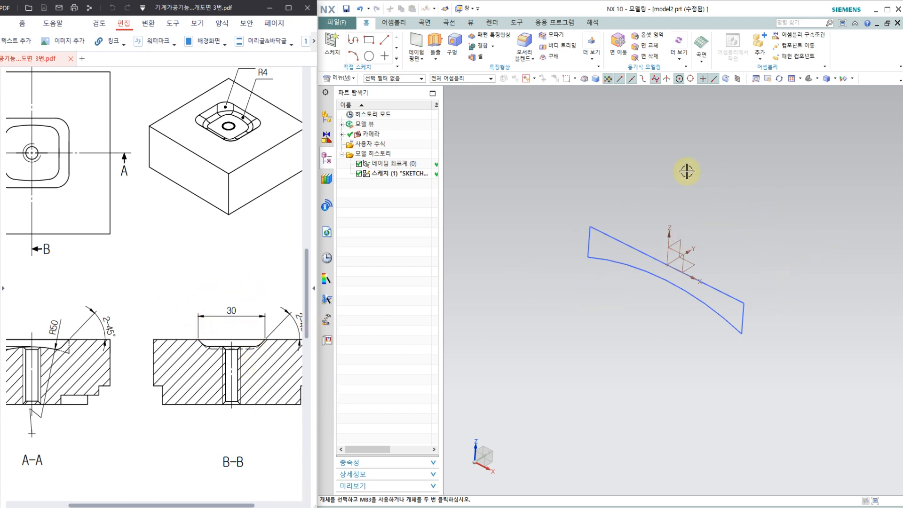
Extrude the closed arc-bottomed profile with a symmetric value of 30/2 mm and no Boolean.
click(435, 45)
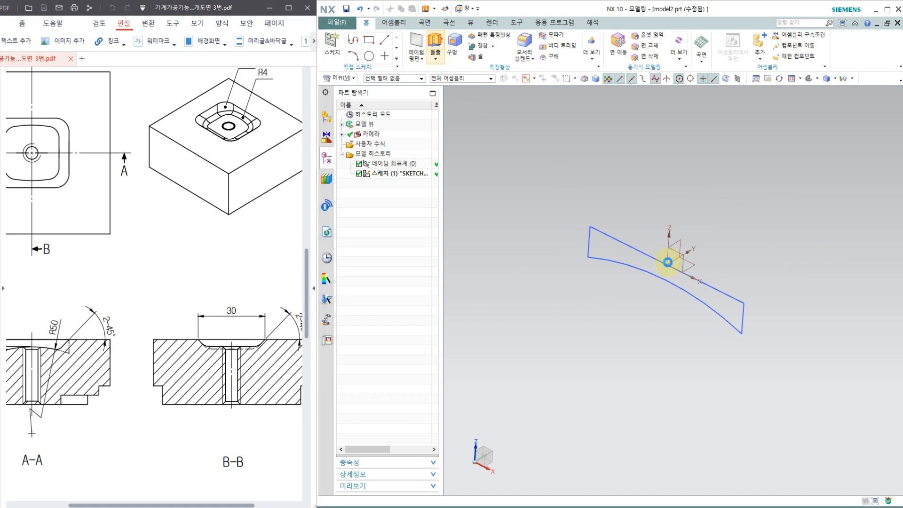
click(623, 249)
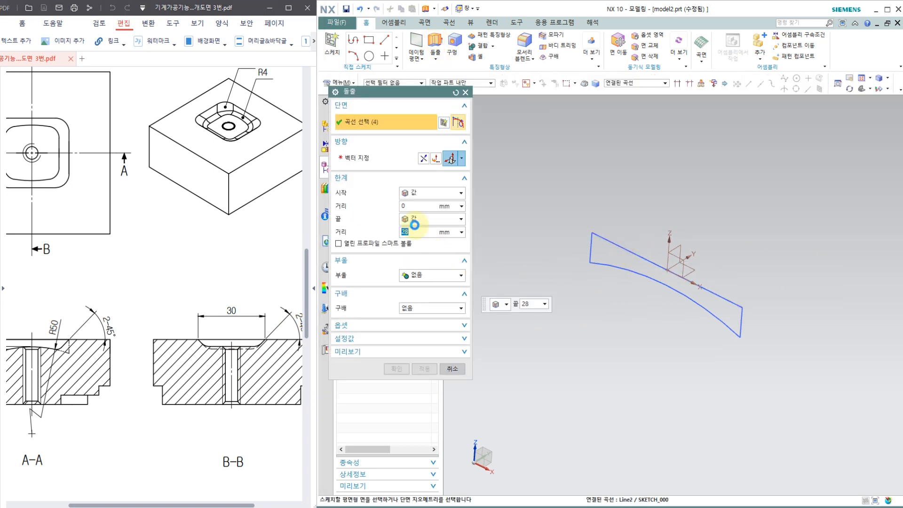
click(424, 192)
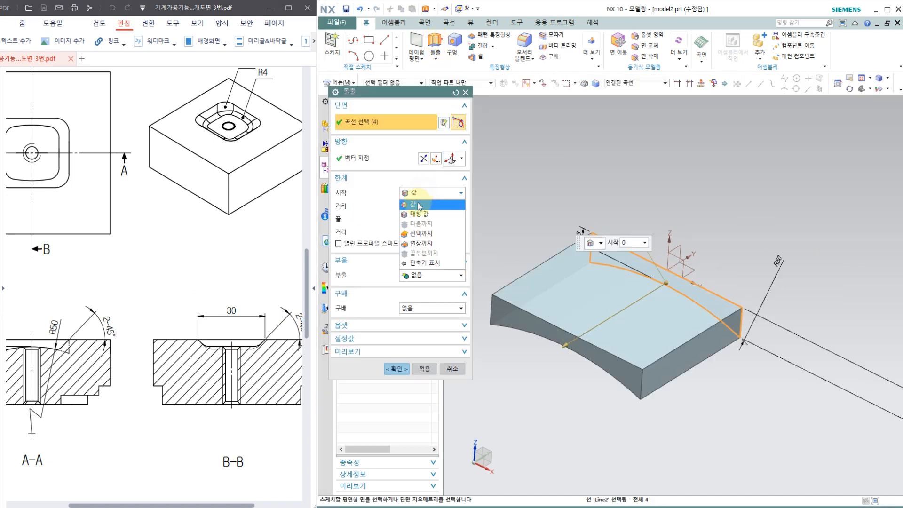
click(417, 207)
text(30/2)
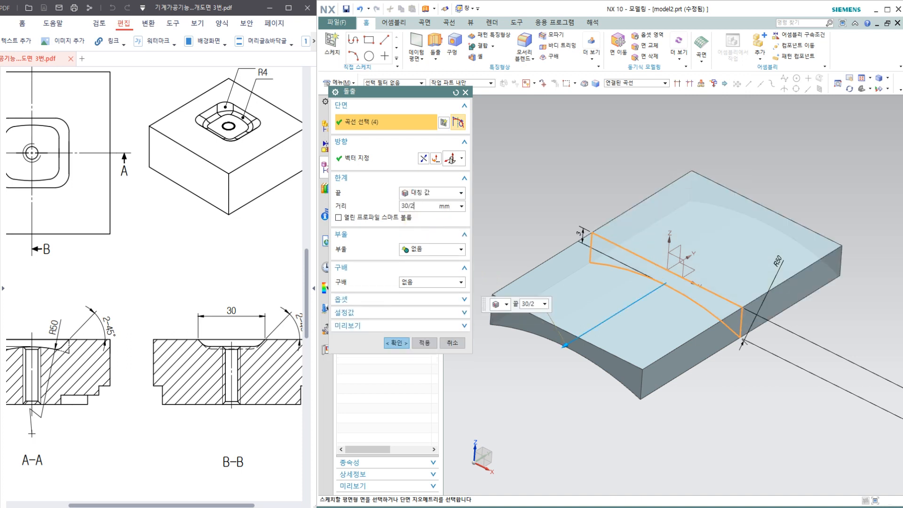
key(Return)
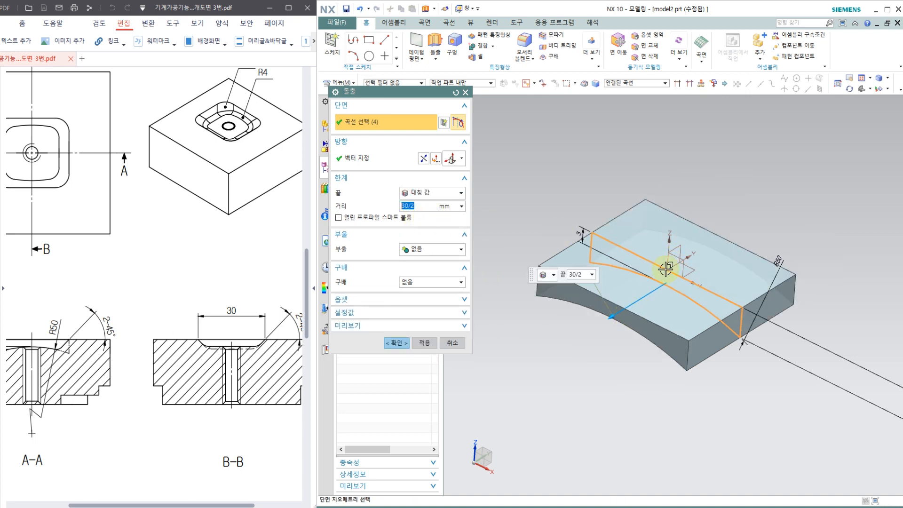
mouse_move(606, 370)
middle_down()
mouse_move(596, 387)
mouse_move(606, 373)
middle_up()
click(233, 128)
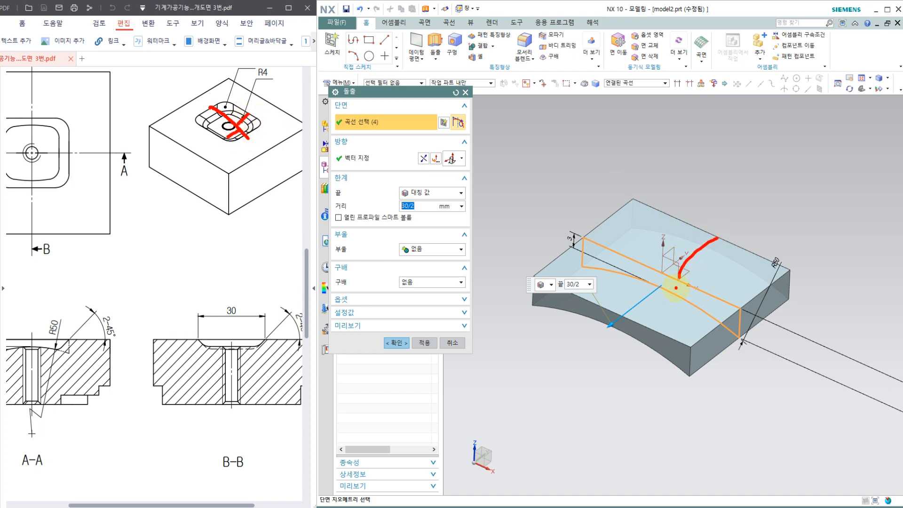
drag(676, 288, 634, 321)
drag(708, 258, 730, 247)
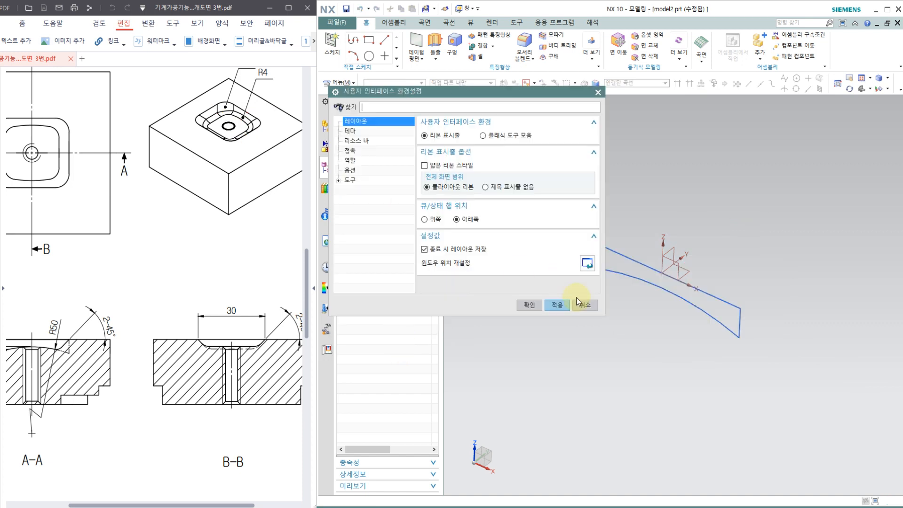
click(581, 301)
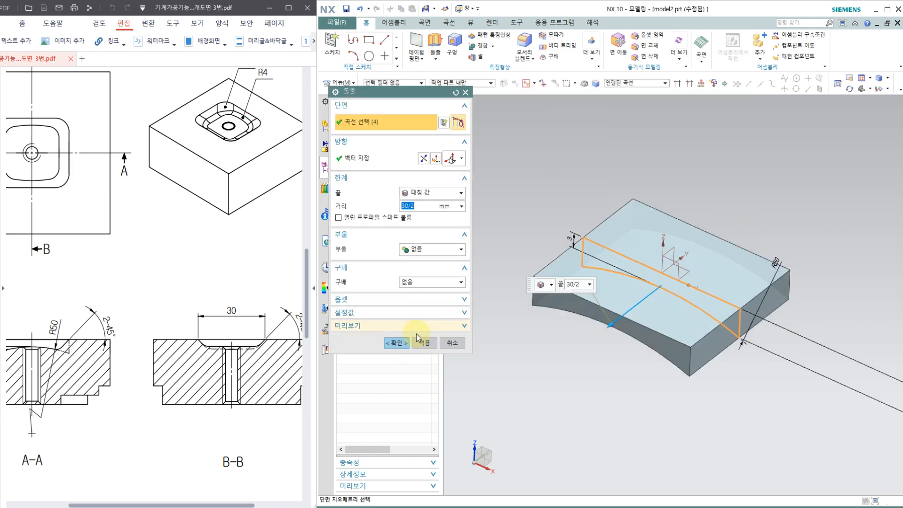
click(399, 343)
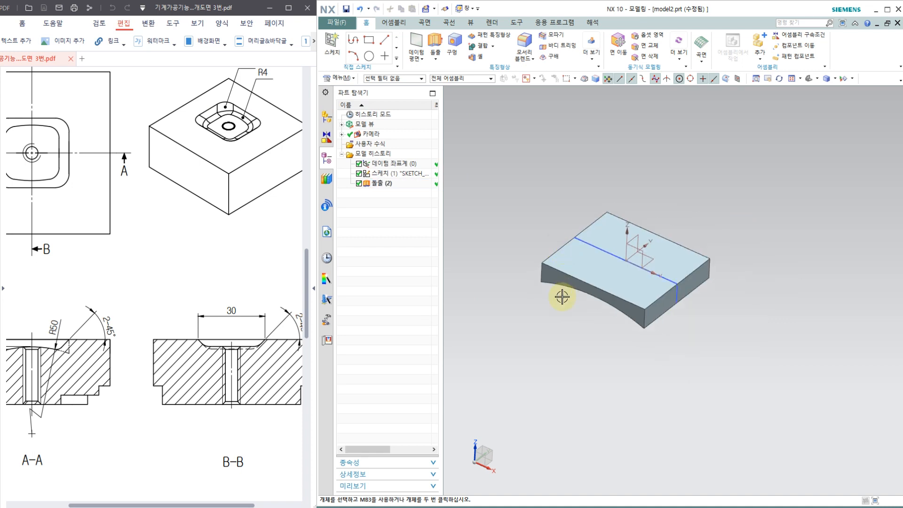
Set up a From Plane draft along +Z with the block's flat top face as the stationary face.
middle_drag(562, 296, 566, 272)
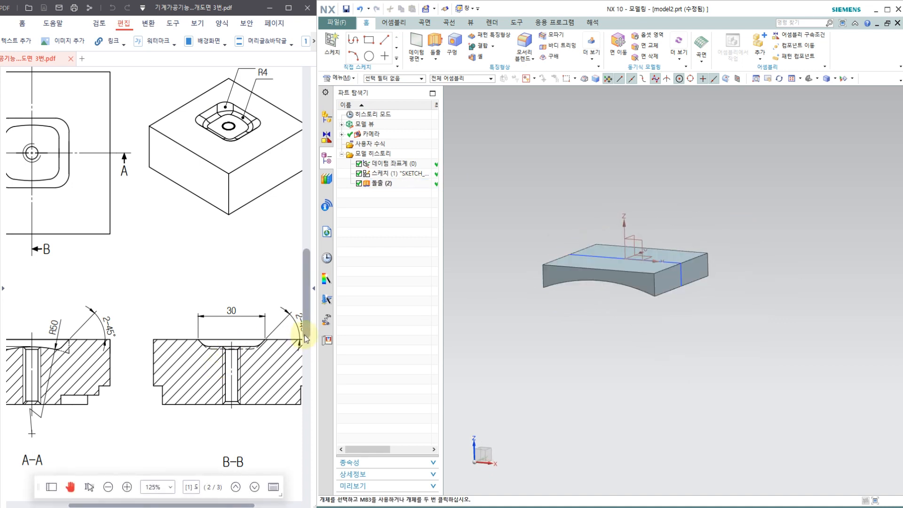
mouse_move(243, 341)
mouse_down()
mouse_move(203, 345)
mouse_move(231, 343)
mouse_up()
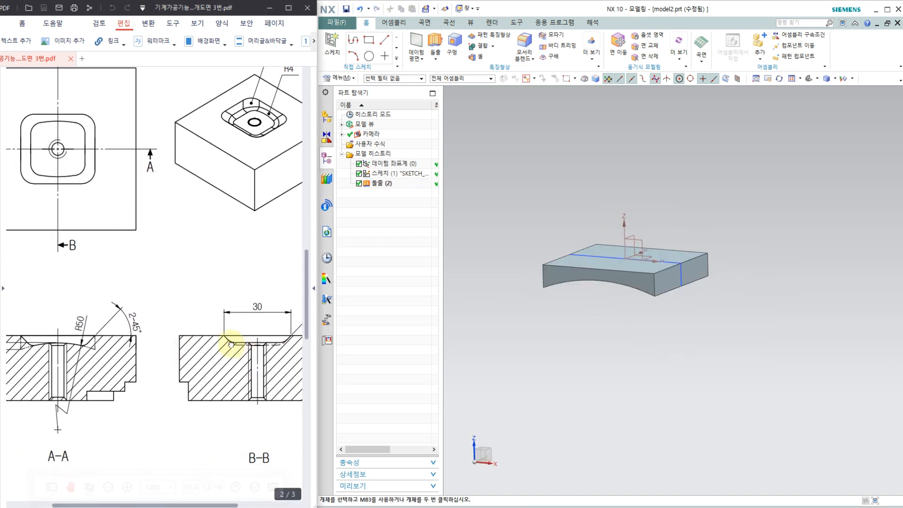
drag(125, 343, 181, 340)
click(590, 322)
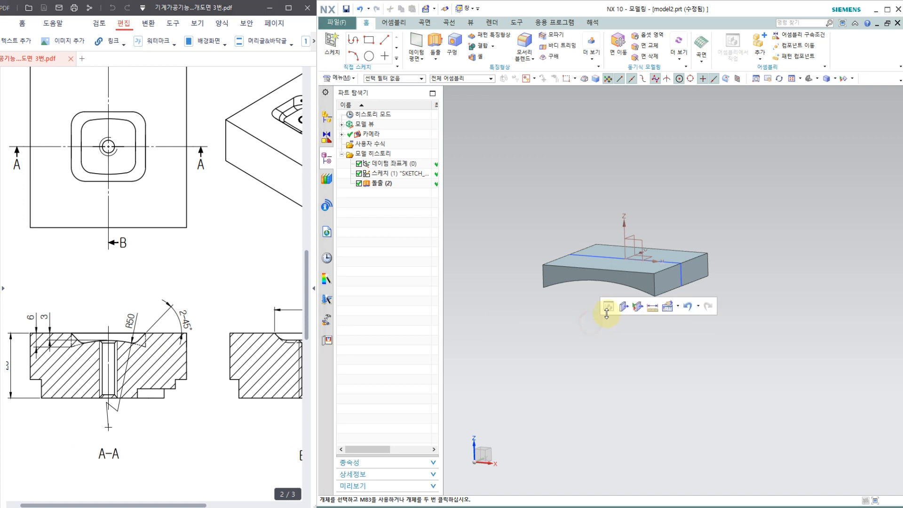
middle_drag(588, 319, 587, 338)
scroll(587, 338, up, 2)
click(678, 303)
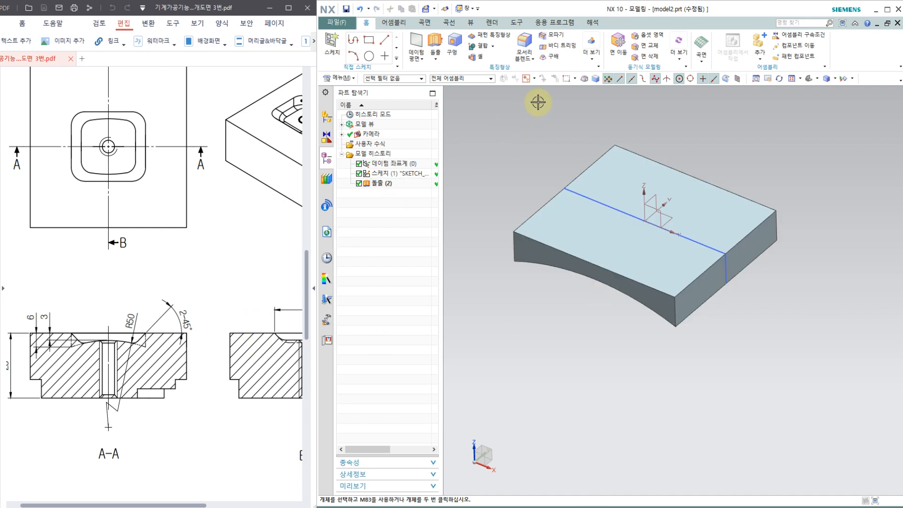
click(550, 59)
click(368, 205)
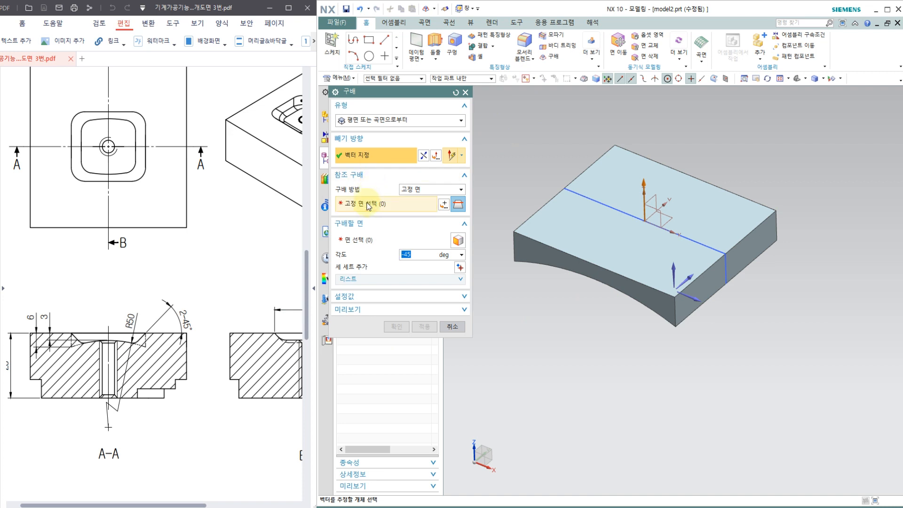
click(629, 250)
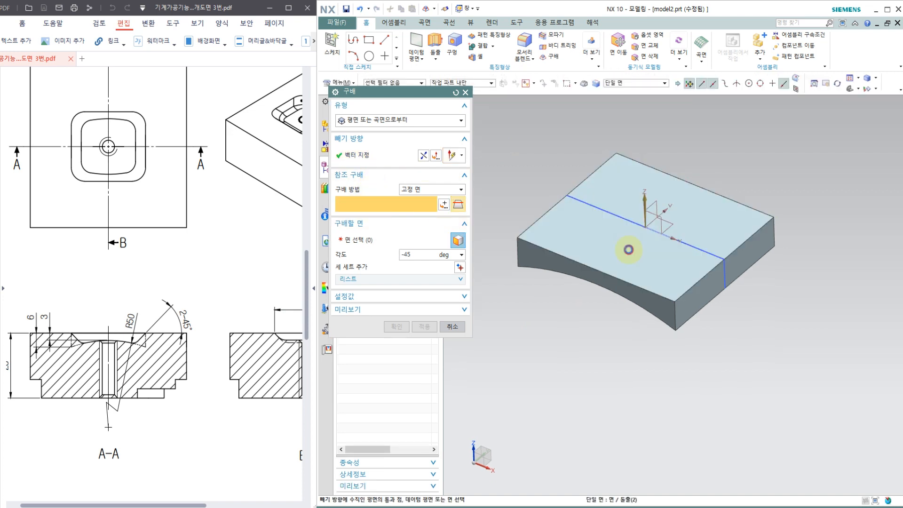
click(358, 242)
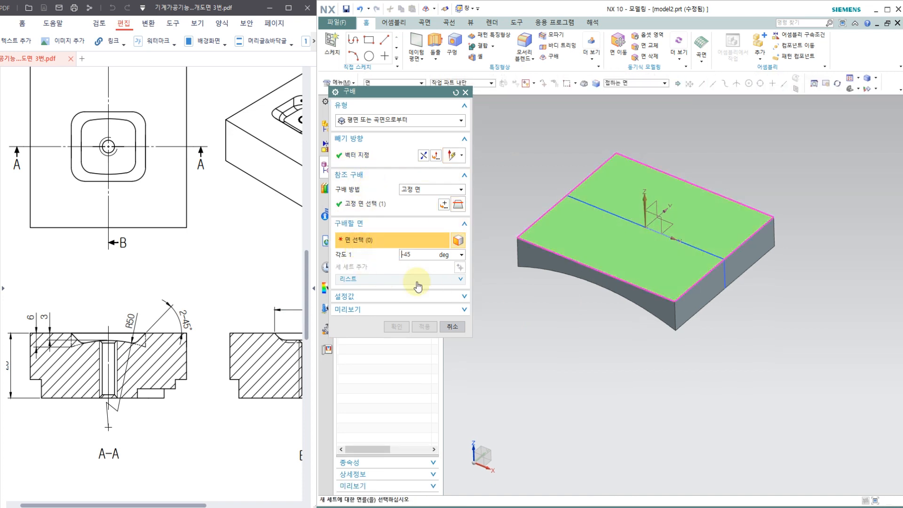
Select the block's front arc-edged side face for drafting and set the draft angle to -45 degrees.
click(658, 310)
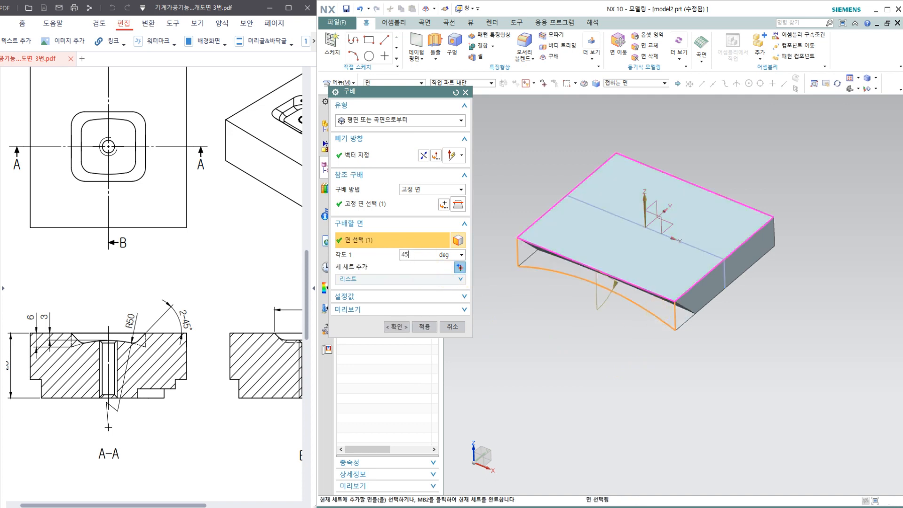
key(Return)
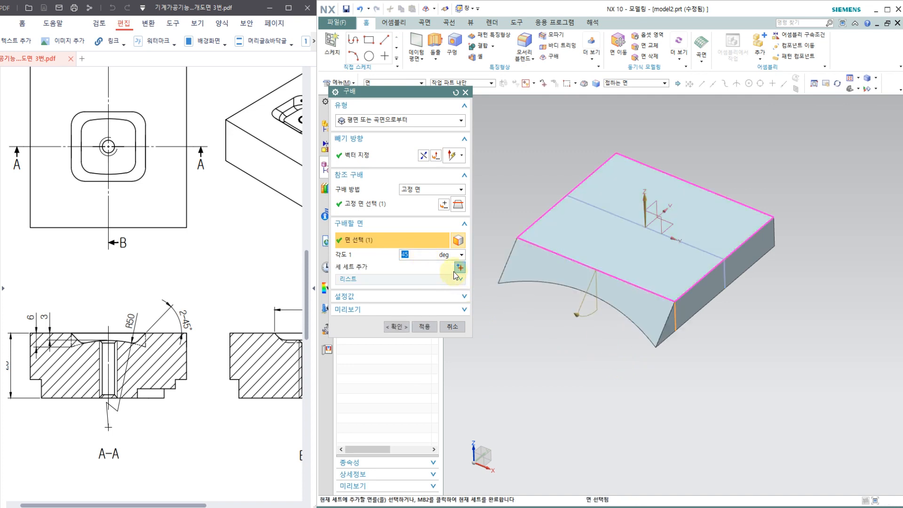
text(5)
key(Return)
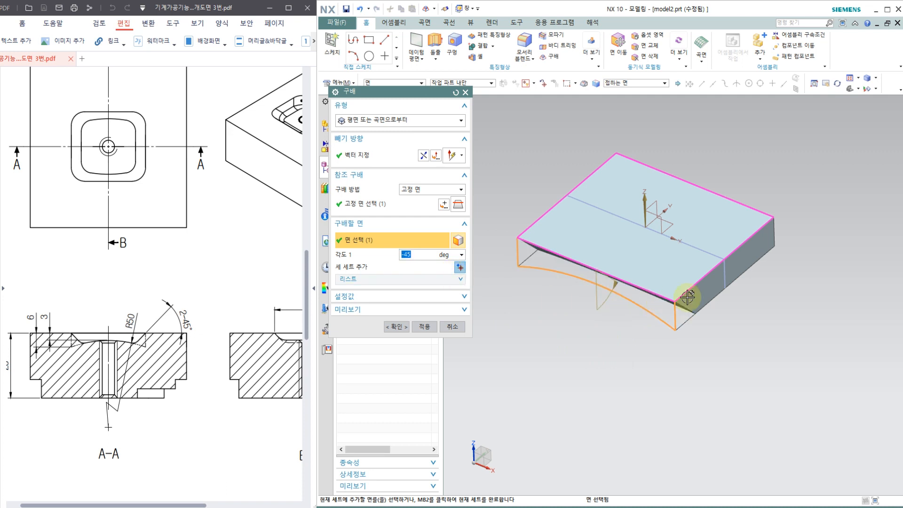
Add the other three side faces to the draft, compare with the 2-45° callouts in the drawing, and apply the draft.
click(689, 303)
middle_drag(806, 239, 668, 223)
click(695, 257)
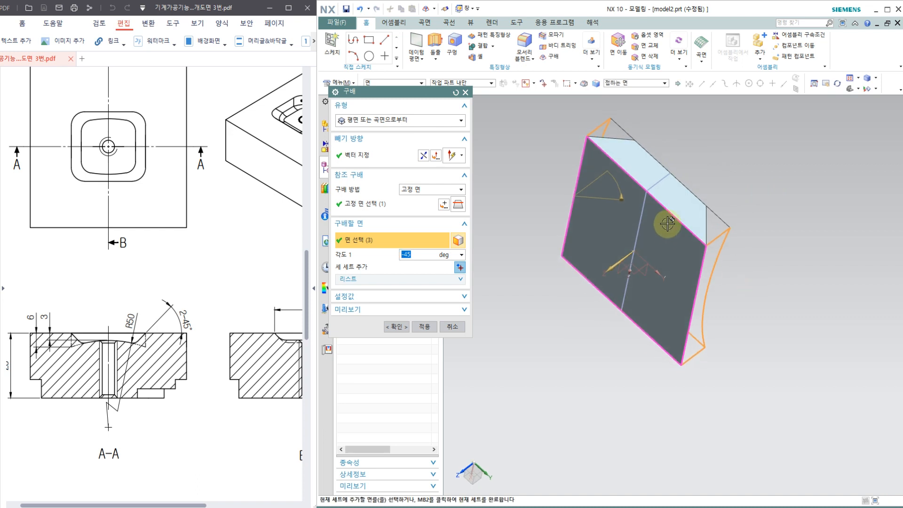
click(677, 208)
middle_drag(749, 284, 802, 190)
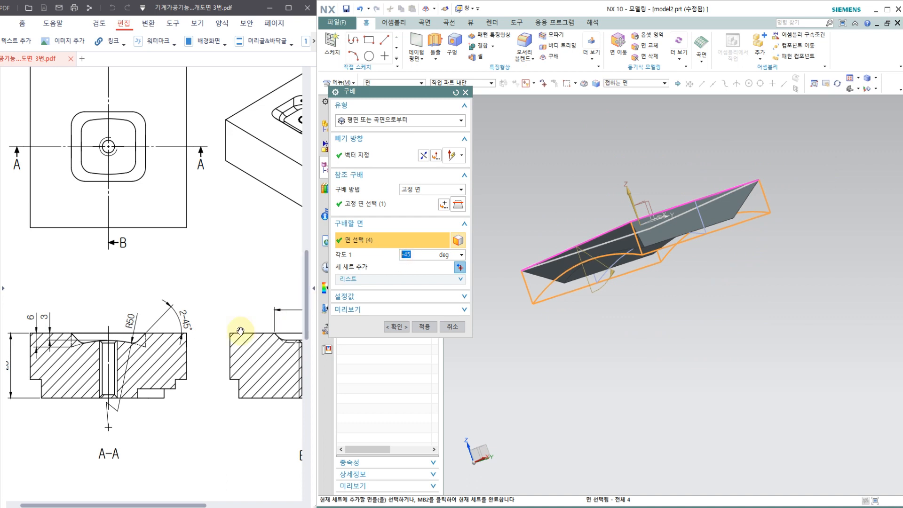
drag(192, 323, 140, 329)
drag(288, 326, 271, 323)
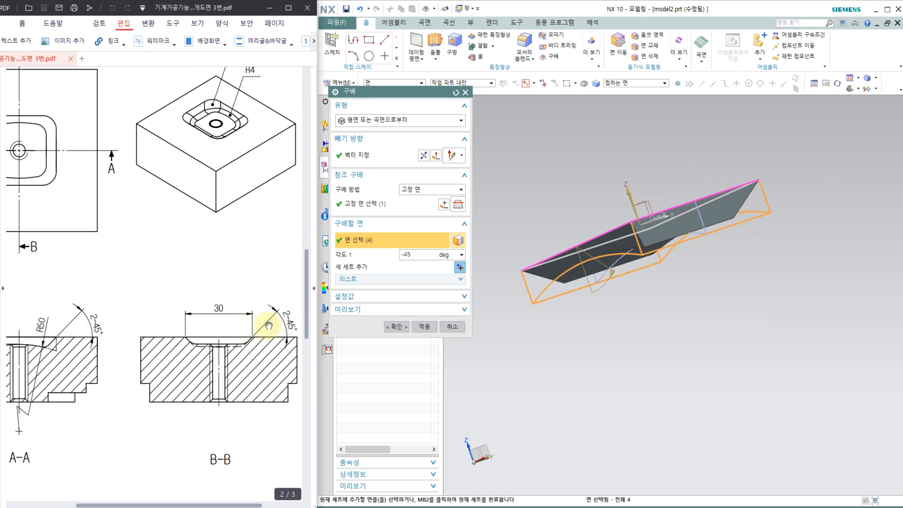
drag(216, 330, 275, 329)
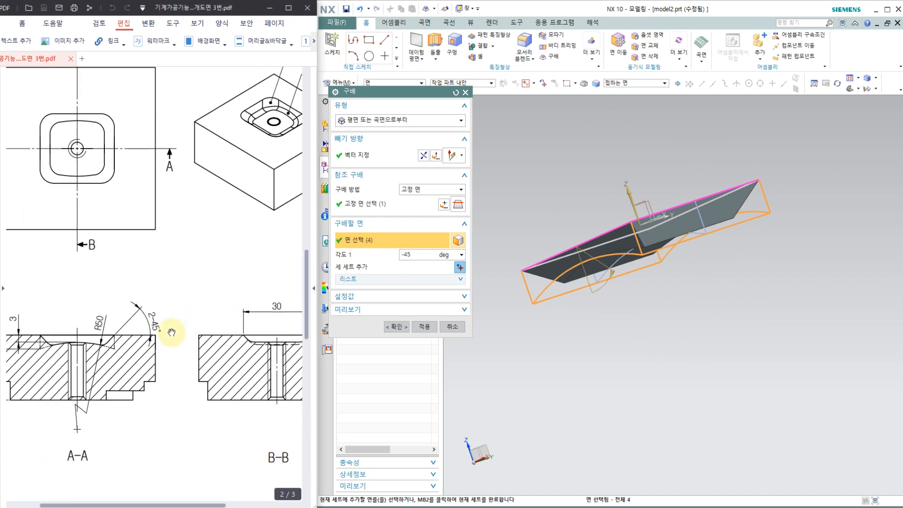
drag(173, 333, 182, 334)
middle_drag(646, 297, 669, 332)
click(397, 327)
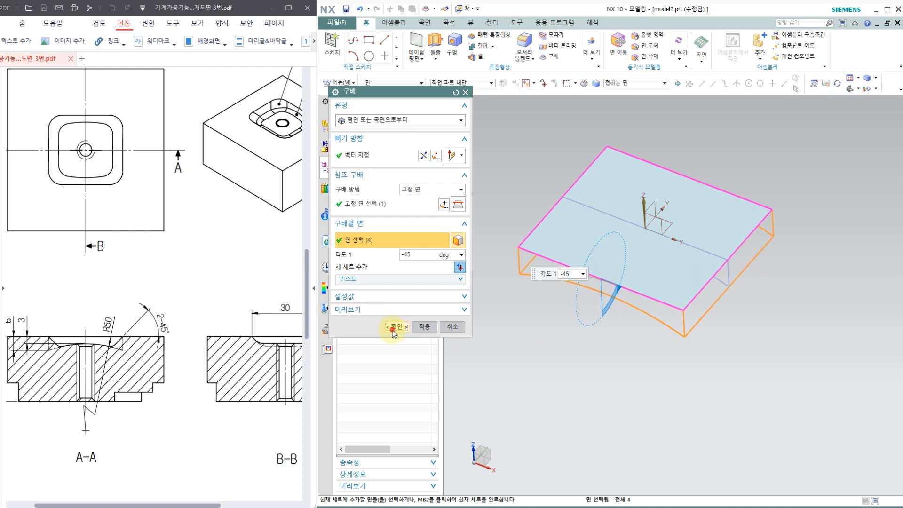
click(396, 327)
Start a new sketch on the top face of the drafted block with a horizontal reference.
mouse_move(581, 269)
middle_down()
mouse_move(580, 207)
mouse_move(572, 272)
middle_up()
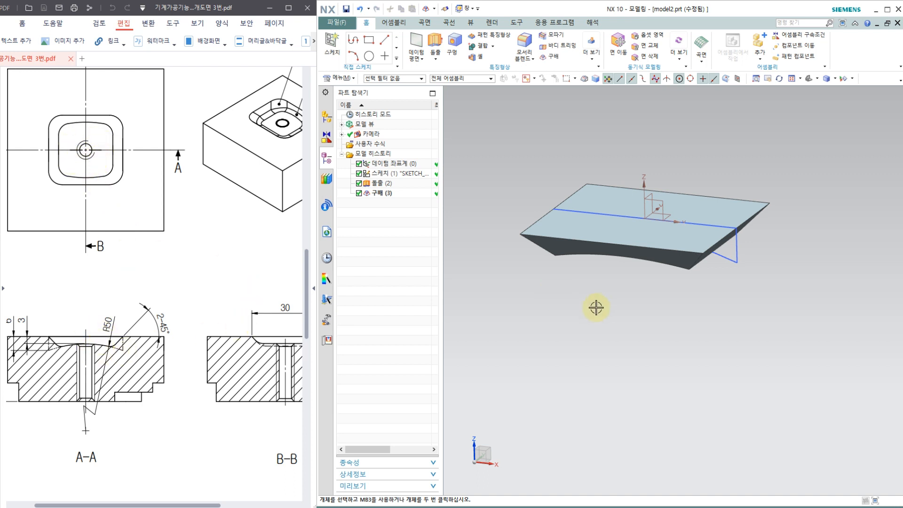
middle_drag(595, 308, 597, 321)
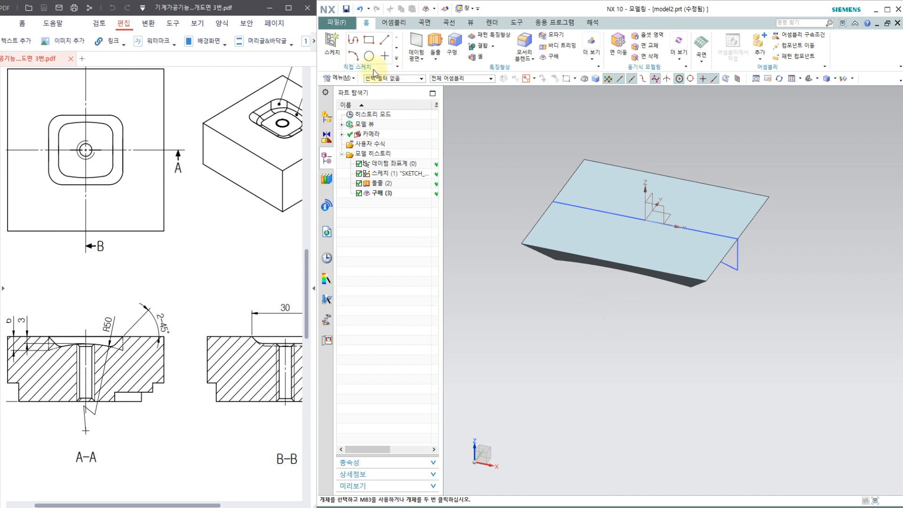
click(333, 49)
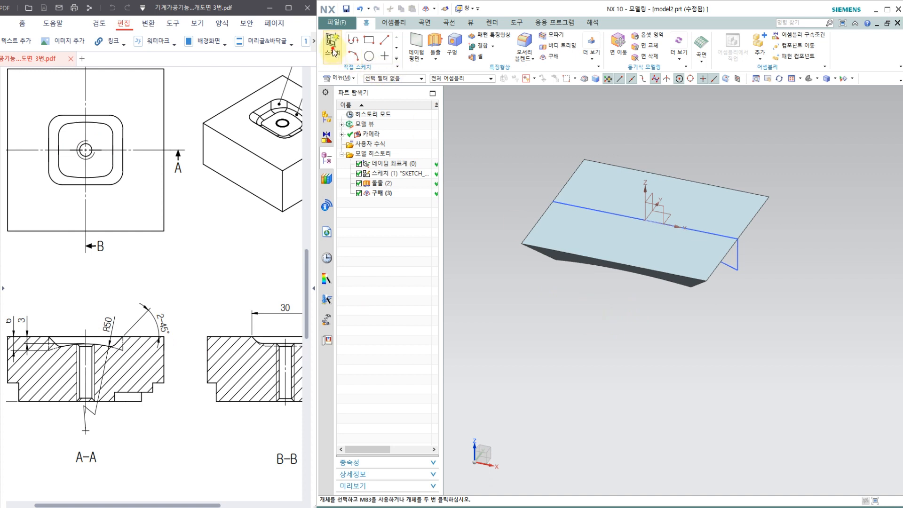
click(680, 233)
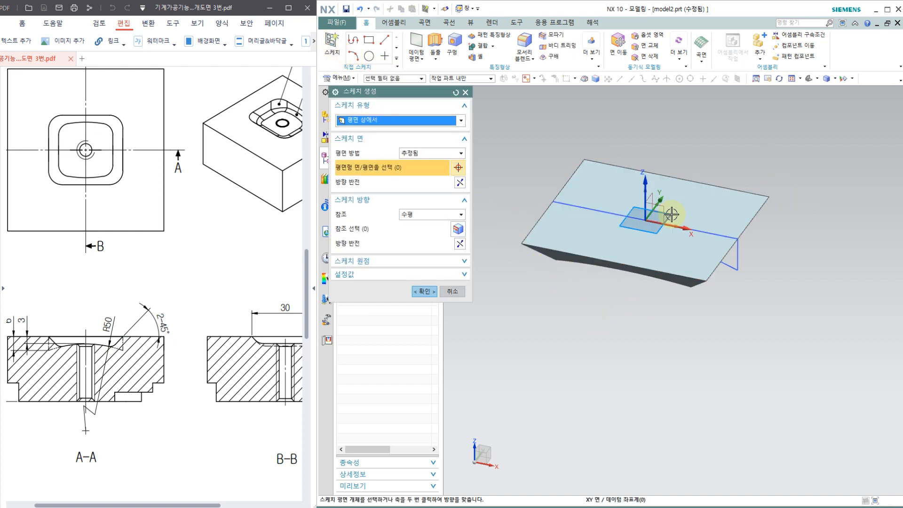
click(436, 292)
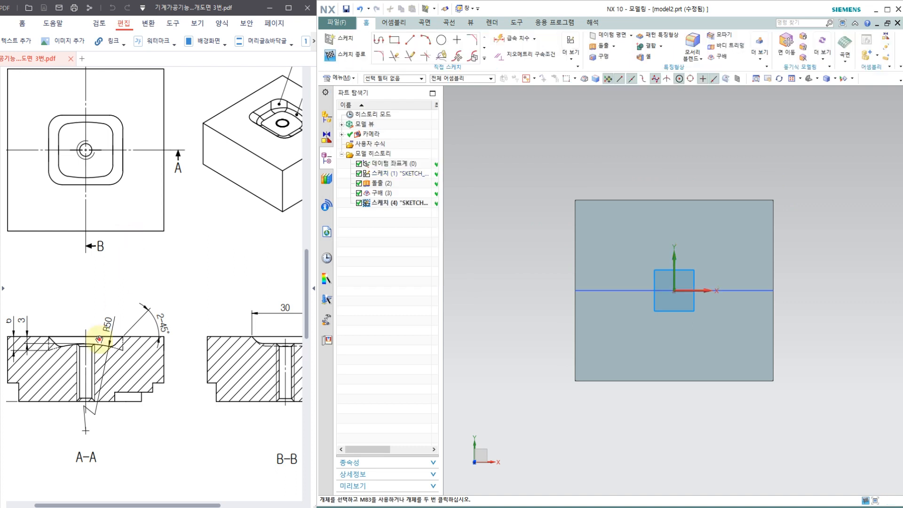
Sketch a rectangle centred on the sketch origin that encloses the drafted block's top face.
drag(99, 338, 139, 335)
mouse_move(499, 307)
middle_down()
mouse_move(498, 263)
mouse_move(484, 230)
mouse_move(484, 252)
mouse_move(464, 145)
middle_up()
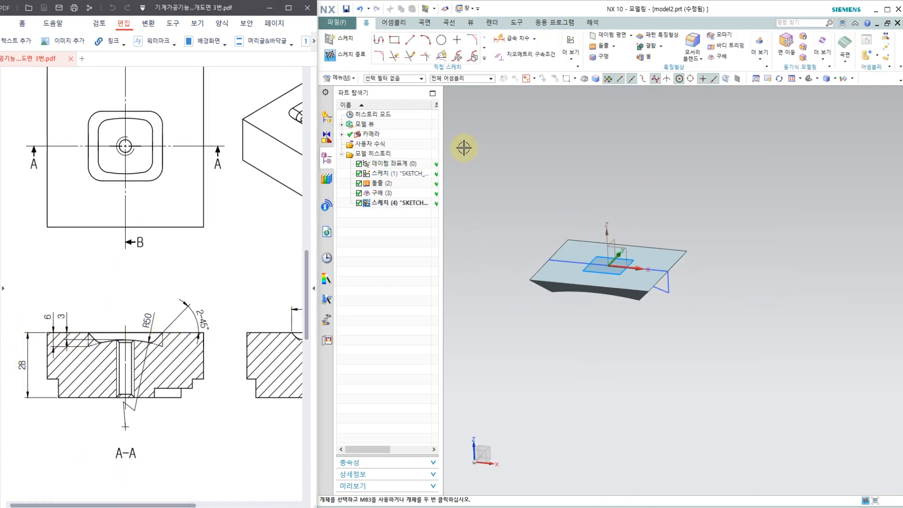
click(394, 42)
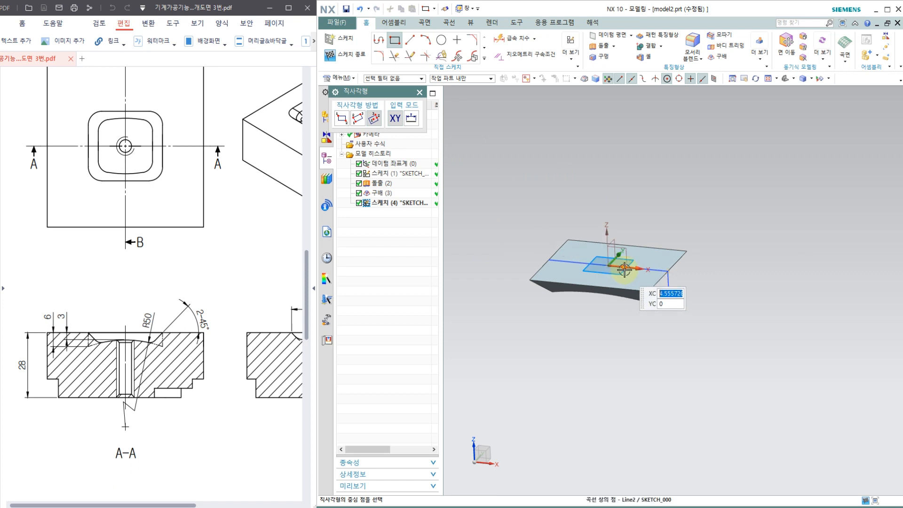
scroll(599, 264, up, 2)
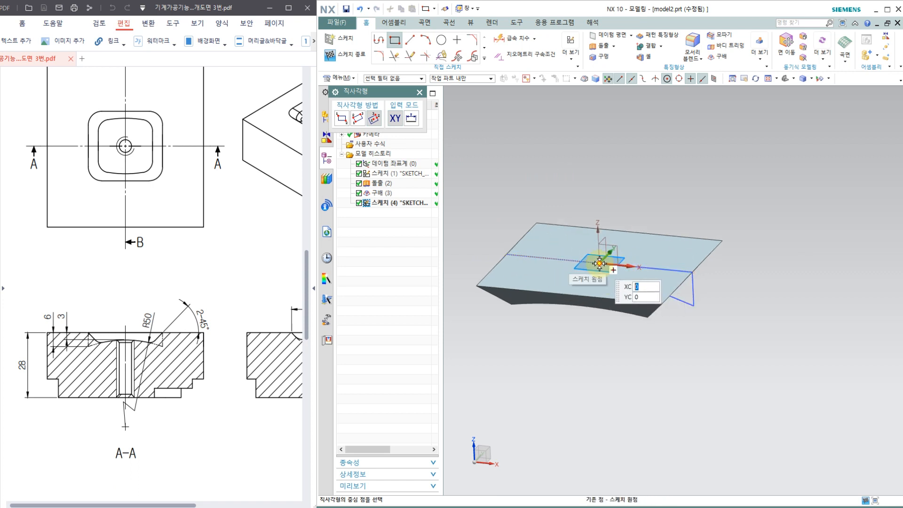
click(599, 263)
scroll(599, 263, down, 2)
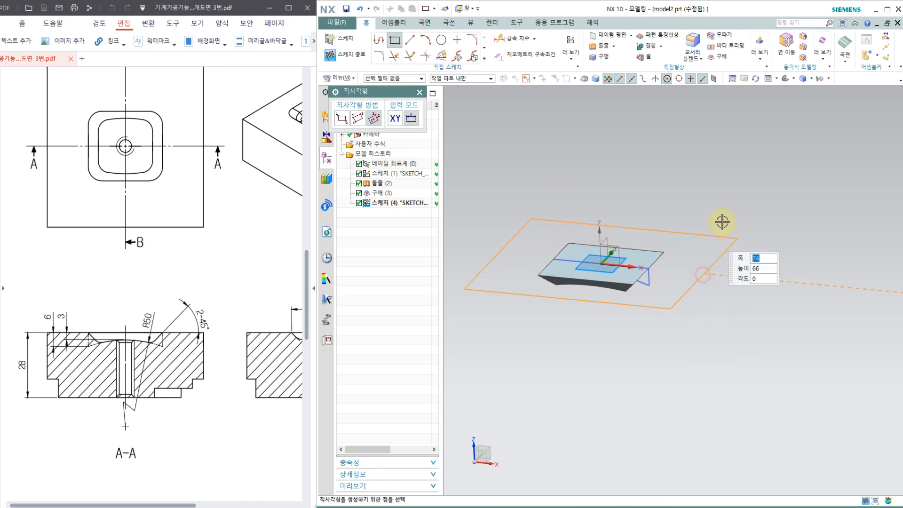
click(727, 205)
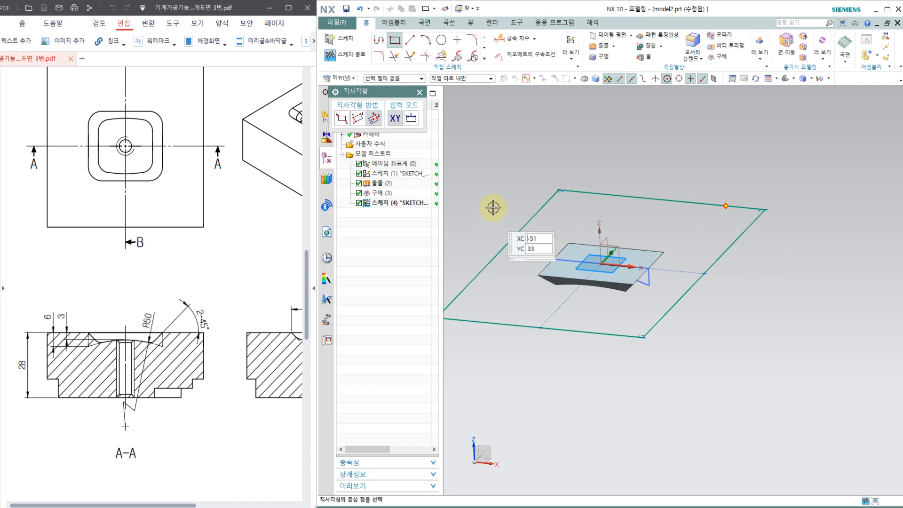
click(420, 93)
Apply an equal length constraint between a vertical and a horizontal side to make the sketched rectangle square.
mouse_move(625, 287)
middle_down()
mouse_move(645, 293)
mouse_move(629, 357)
middle_up()
key(F8)
key(F8)
scroll(629, 324, down, 2)
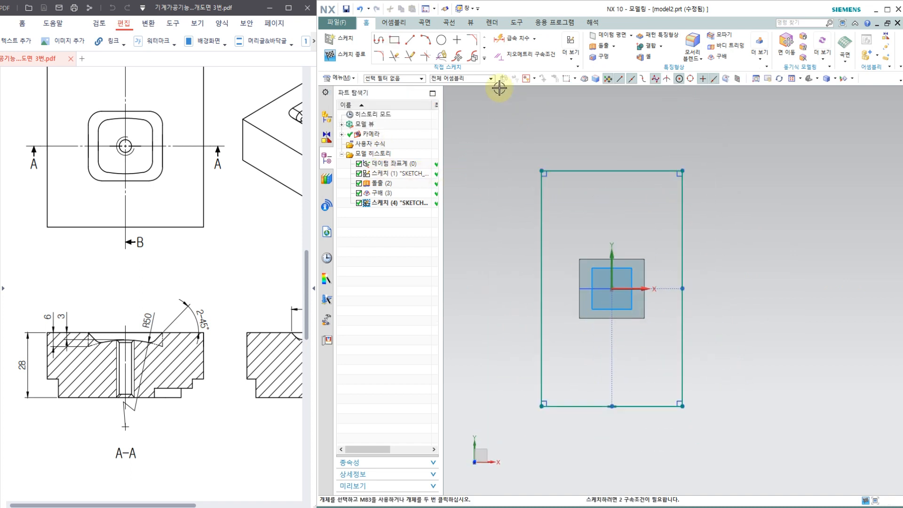
click(520, 55)
click(412, 140)
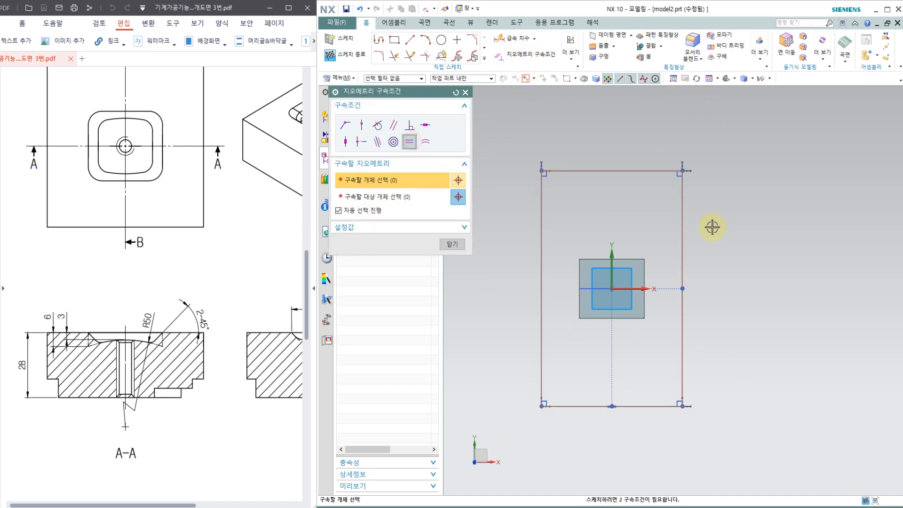
click(682, 159)
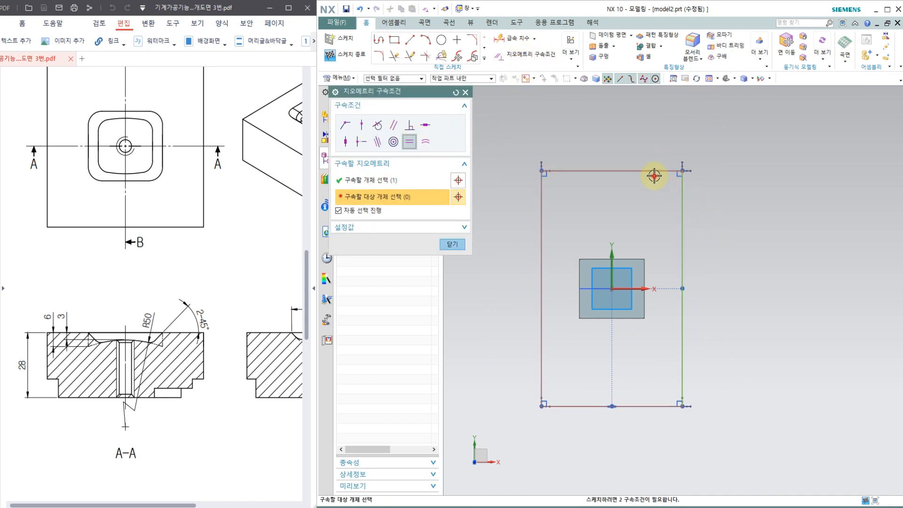
click(654, 175)
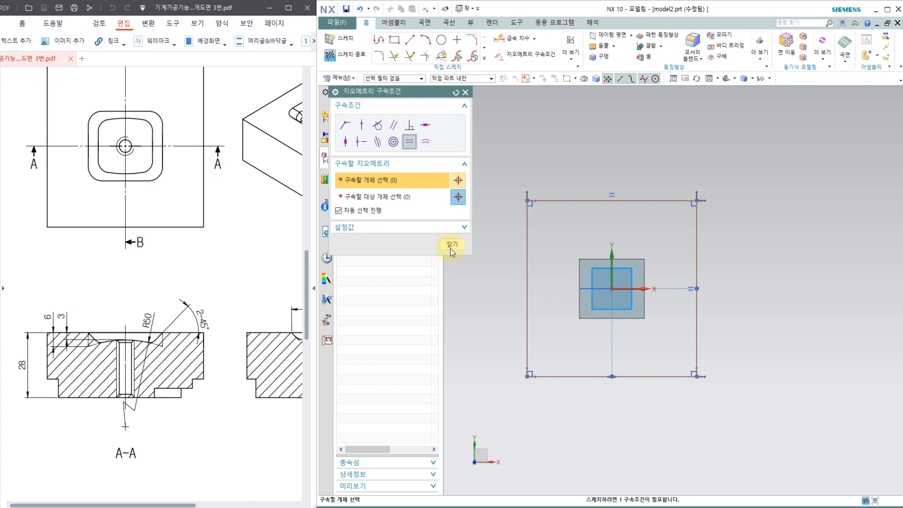
click(452, 245)
Dimension the square's vertical side to 70 mm and finish the sketch.
key(d)
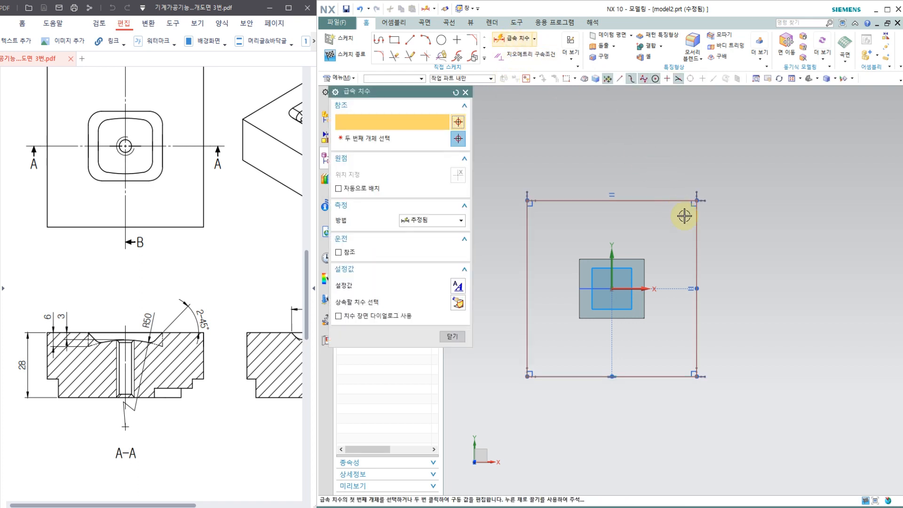
click(697, 231)
click(724, 240)
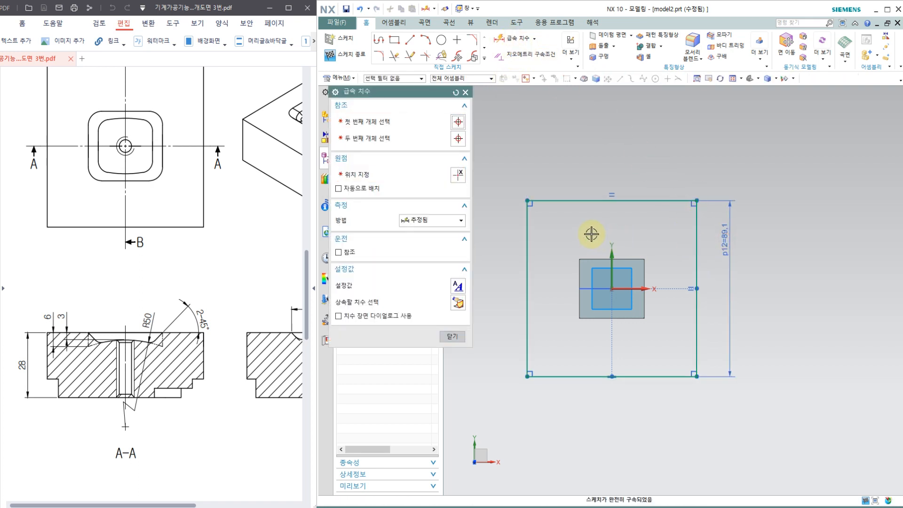
text(70)
key(Return)
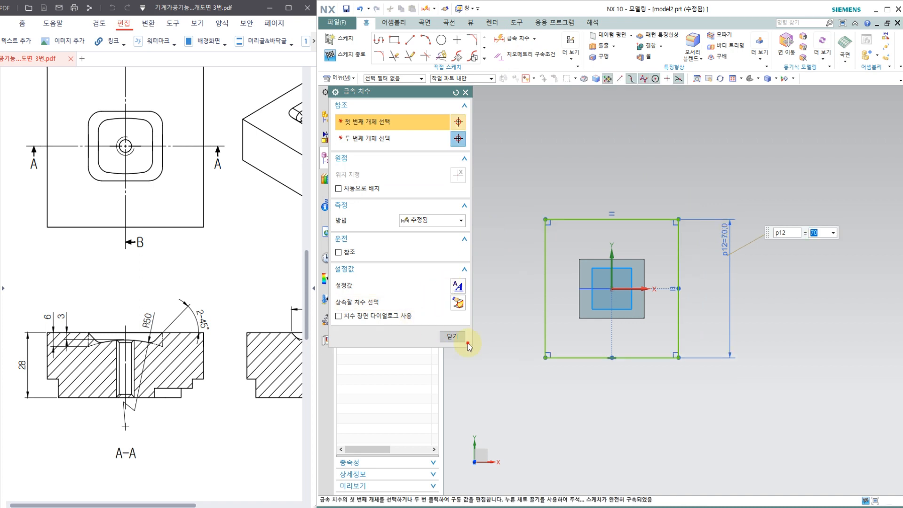
click(452, 336)
mouse_move(519, 302)
middle_down()
mouse_move(534, 369)
mouse_move(541, 100)
middle_up()
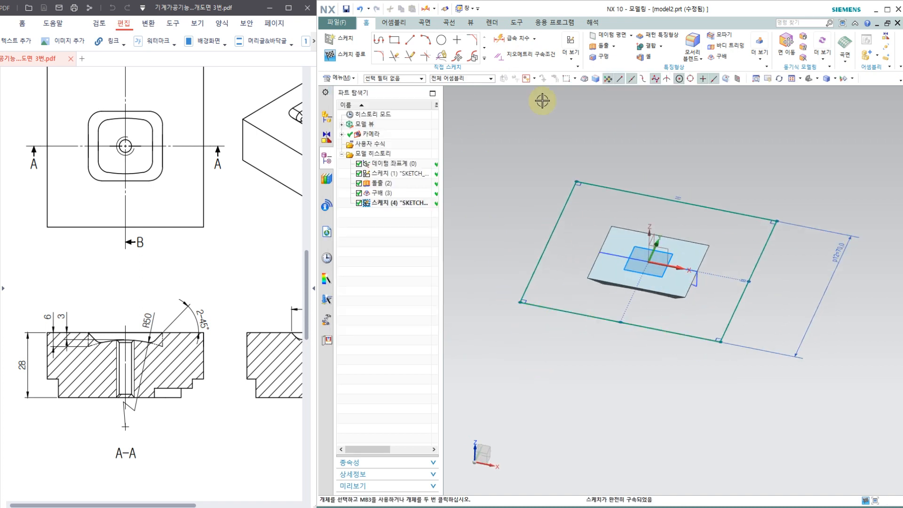
click(347, 54)
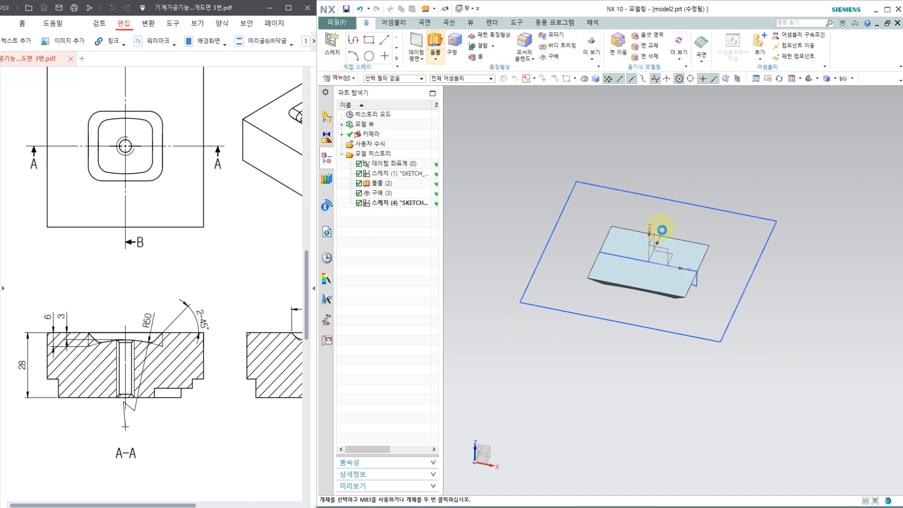
Extrude the 70 mm square 28 mm in the reversed, downward direction as a separate body with Boolean set to None.
click(678, 333)
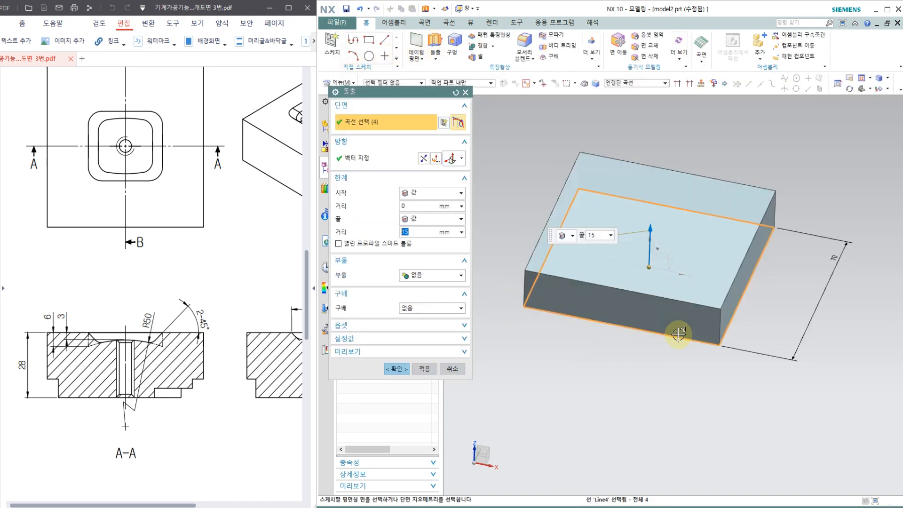
click(423, 158)
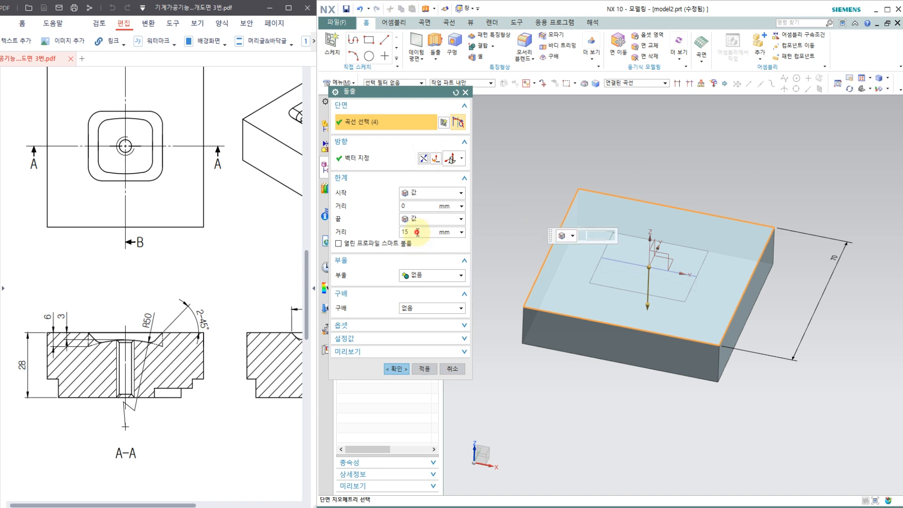
drag(417, 232, 363, 235)
text(28)
key(Return)
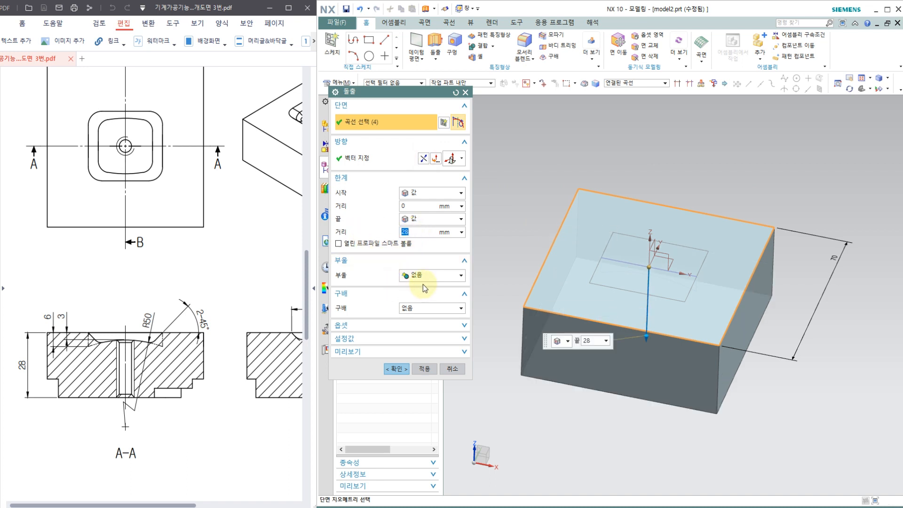
click(422, 277)
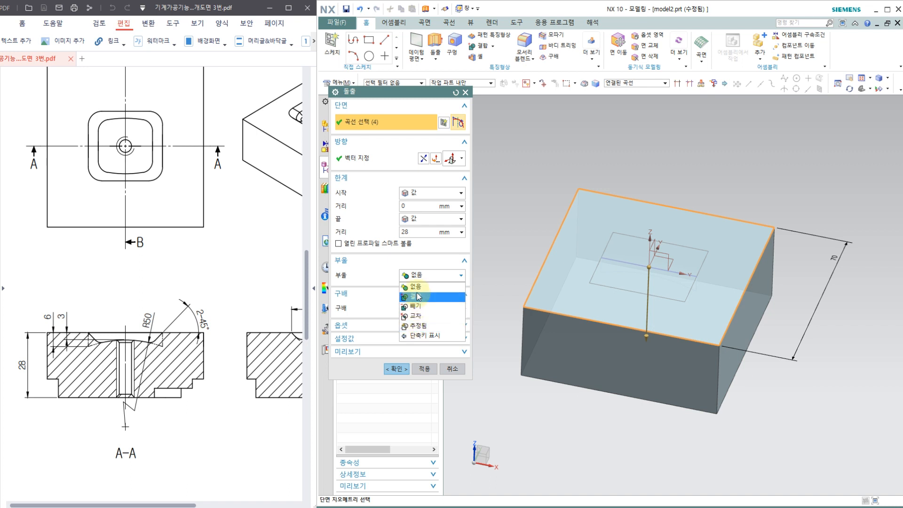
click(415, 286)
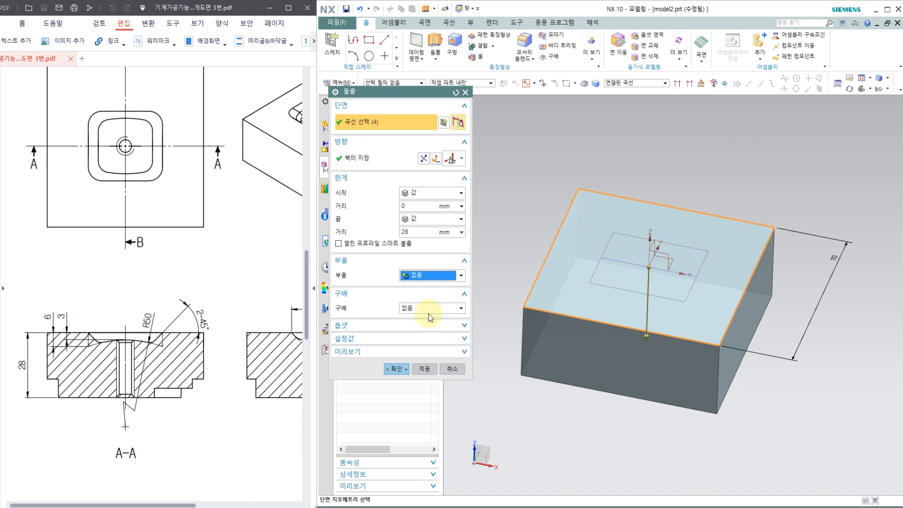
click(396, 368)
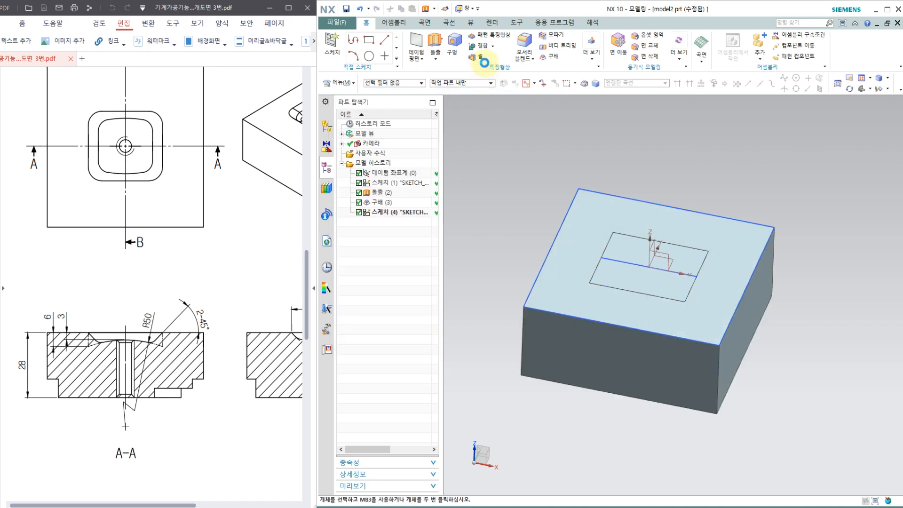
Subtract the drafted pocket body from the 28 mm high block.
click(493, 46)
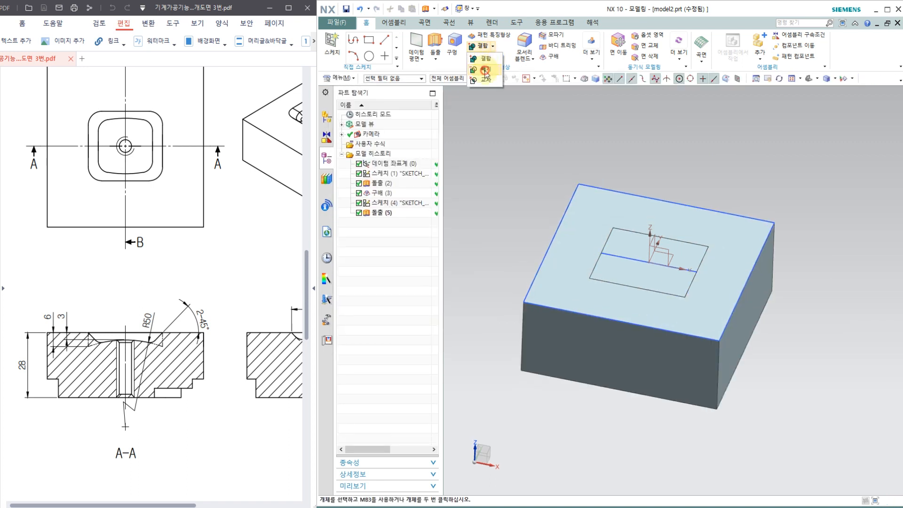
click(485, 68)
click(732, 222)
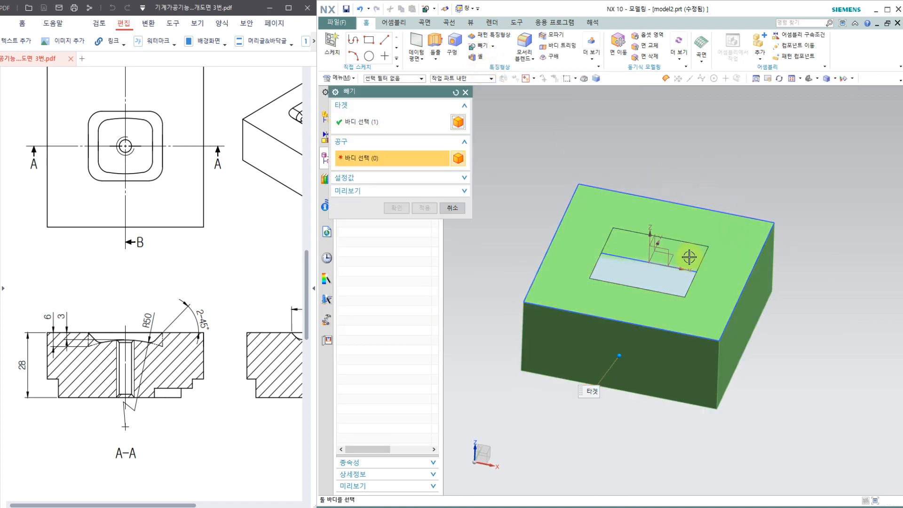
click(671, 274)
click(398, 208)
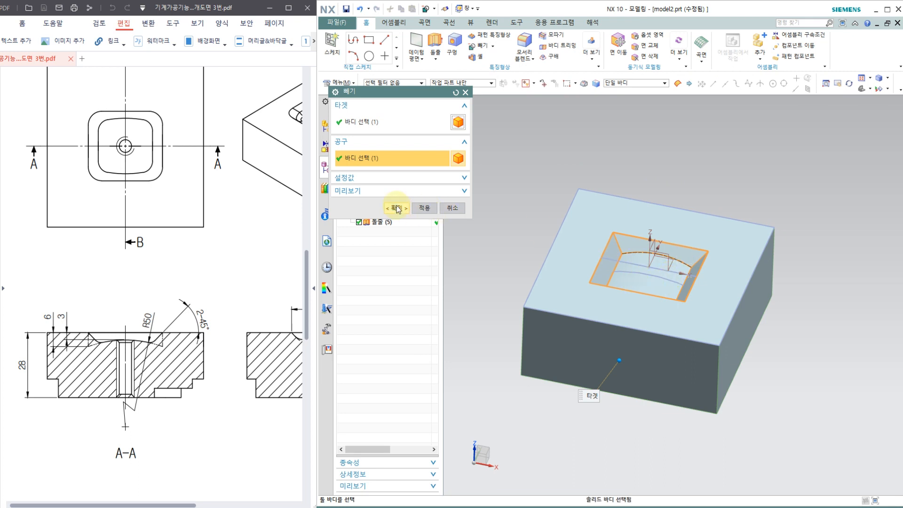
Blend the pocket's four slanted corner edges with a 10 mm radius, following the R10 callout in the drawing.
mouse_move(536, 212)
middle_down()
mouse_move(522, 227)
mouse_move(522, 254)
mouse_move(528, 224)
middle_up()
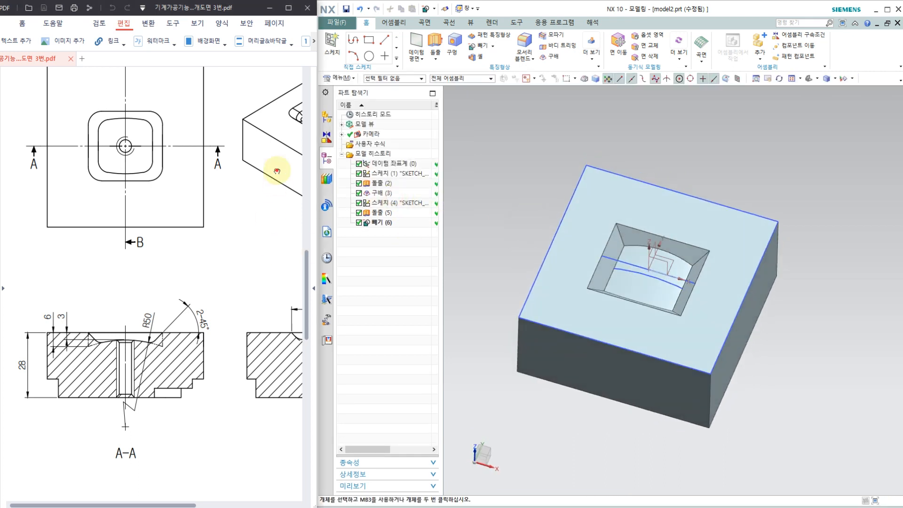
mouse_move(266, 179)
mouse_down()
mouse_move(251, 192)
mouse_move(185, 201)
mouse_up()
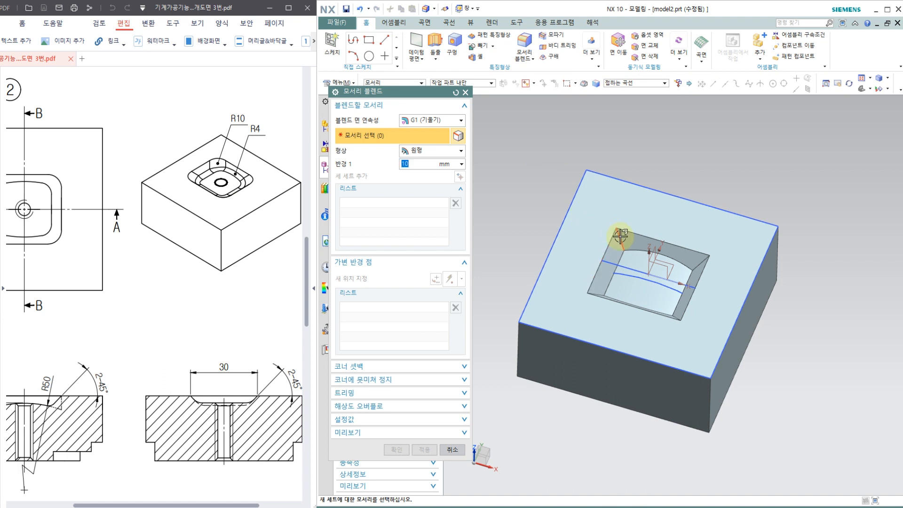
click(630, 253)
click(694, 262)
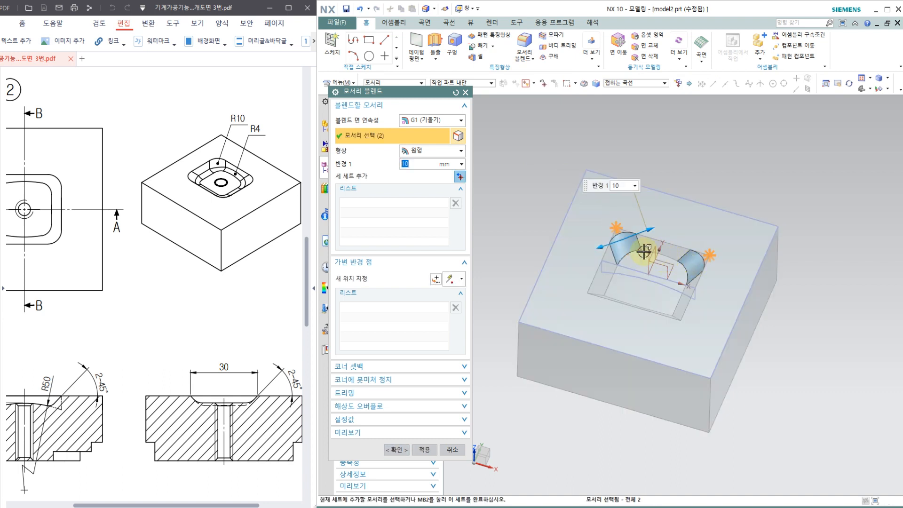
middle_drag(658, 284, 644, 303)
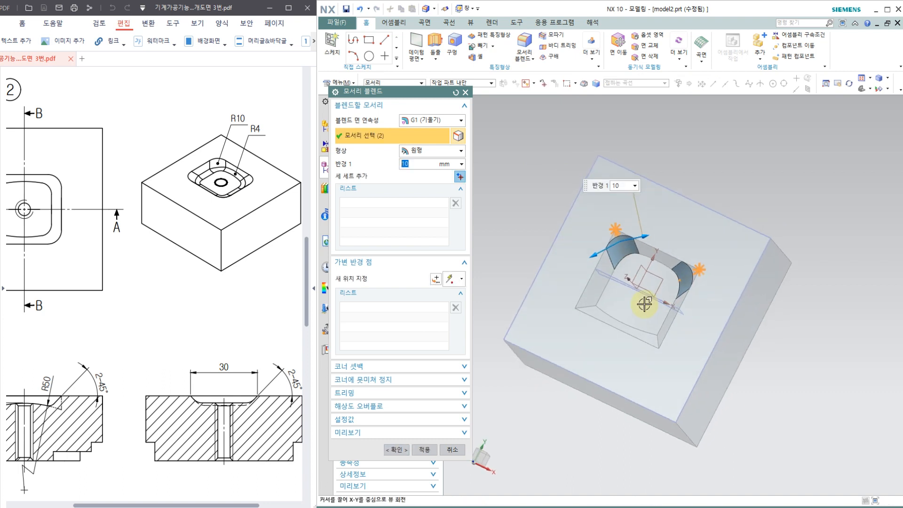
click(591, 308)
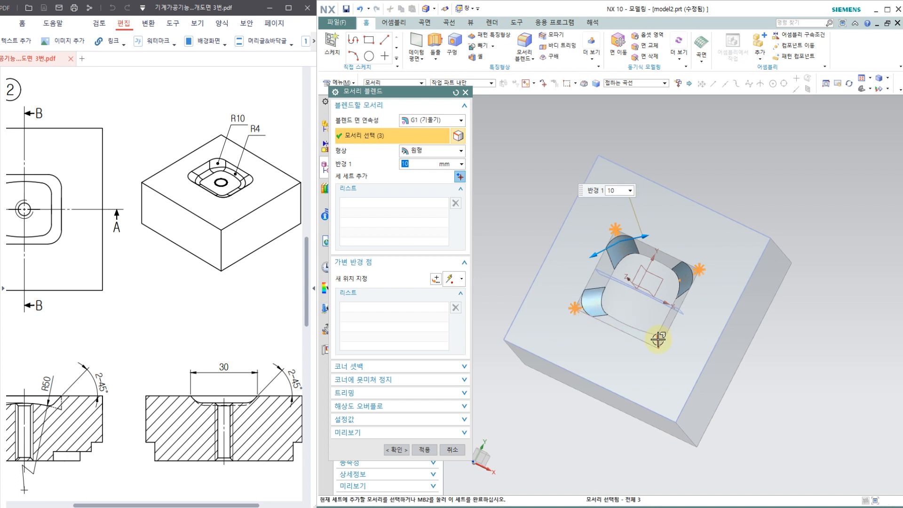
click(657, 339)
click(424, 450)
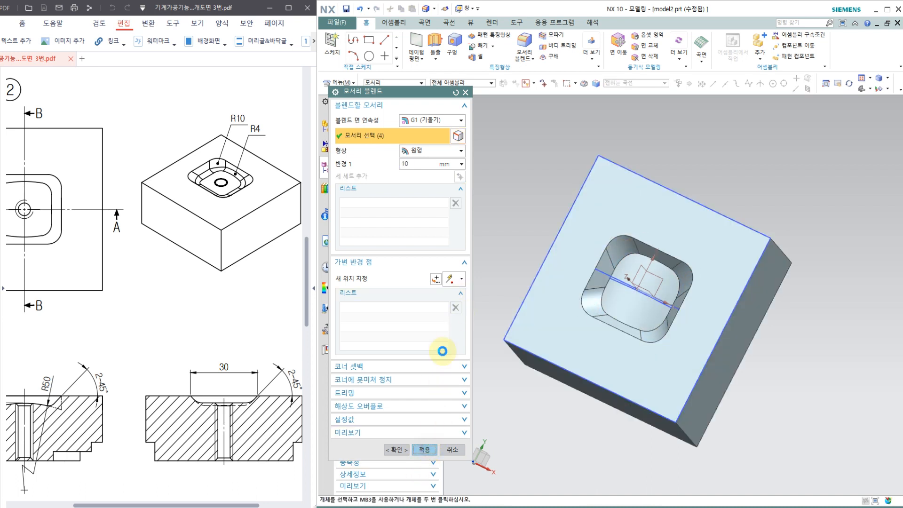
Blend the continuous edge loop around the pocket floor with a 4 mm radius.
double_click(416, 164)
text(4)
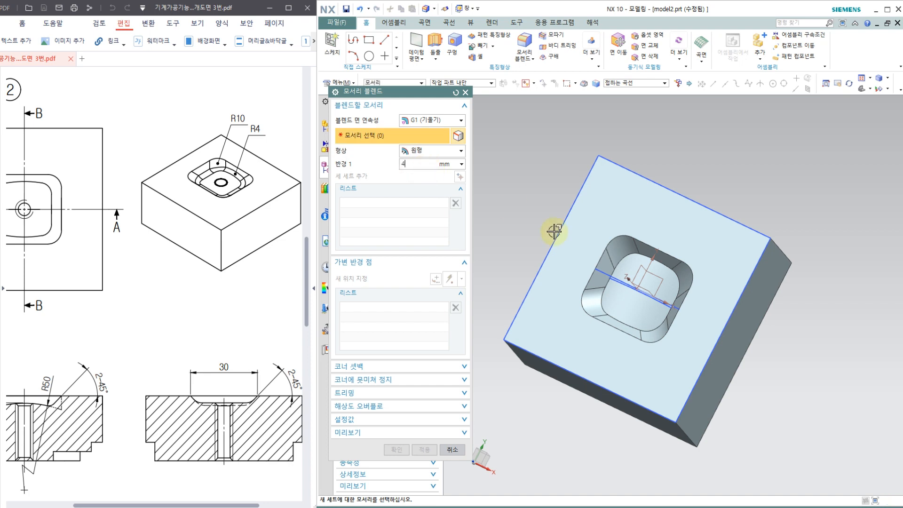
click(623, 257)
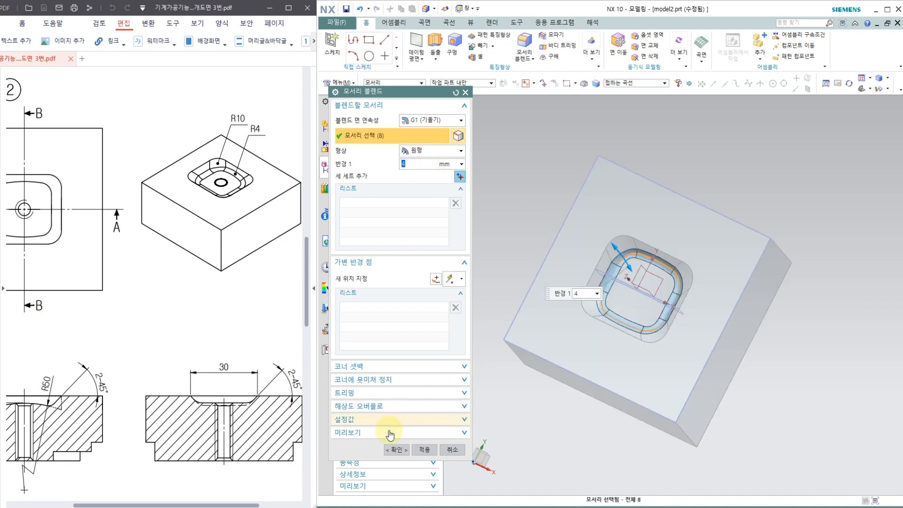
click(397, 449)
middle_drag(520, 346, 537, 284)
scroll(562, 262, up, 3)
middle_drag(503, 256, 506, 236)
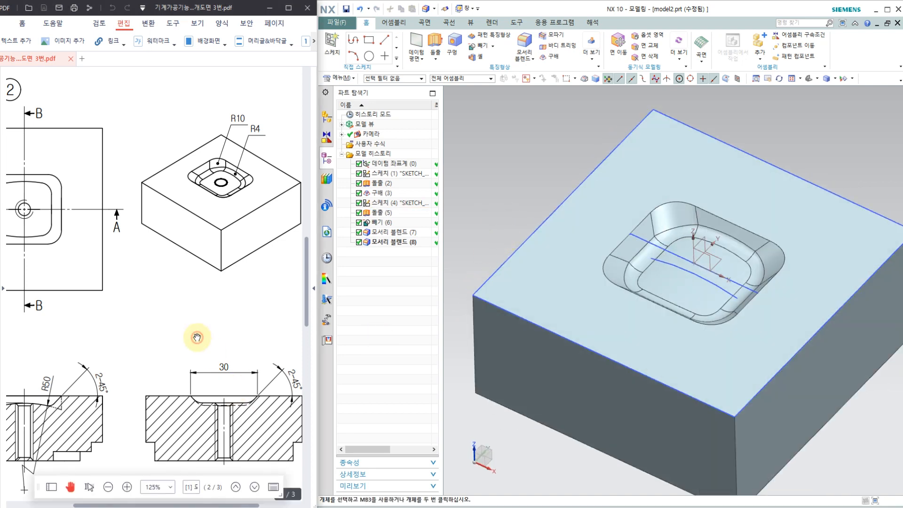
Show the drawing's section A-A, close the drawing PDF, and reopen it from the recent files.
drag(196, 337, 244, 294)
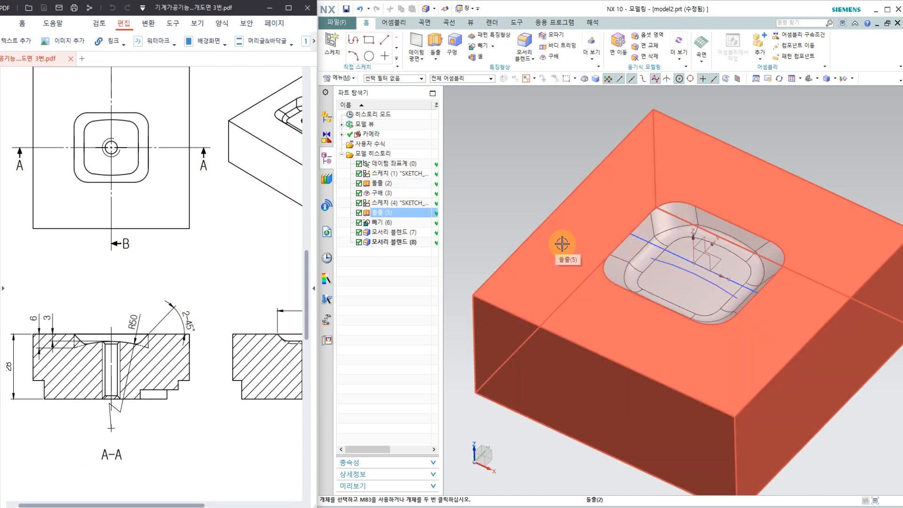
key(ctrl+w)
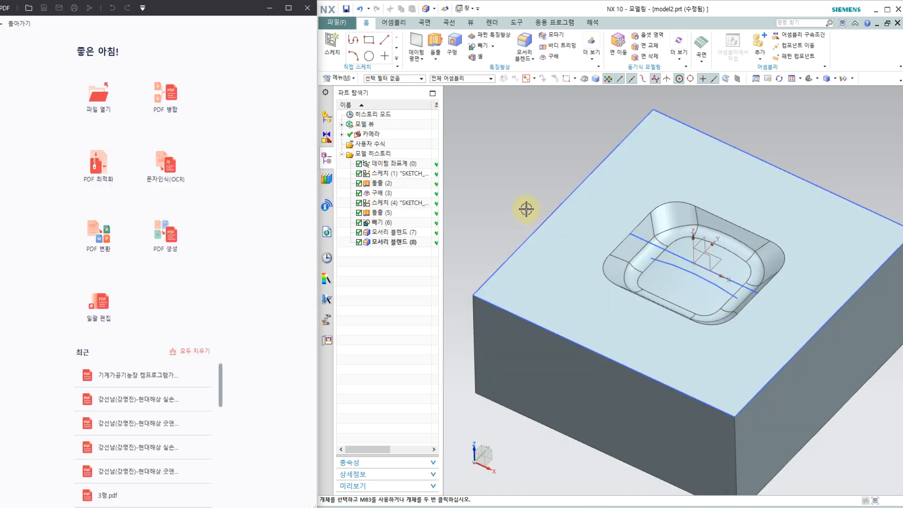
click(125, 375)
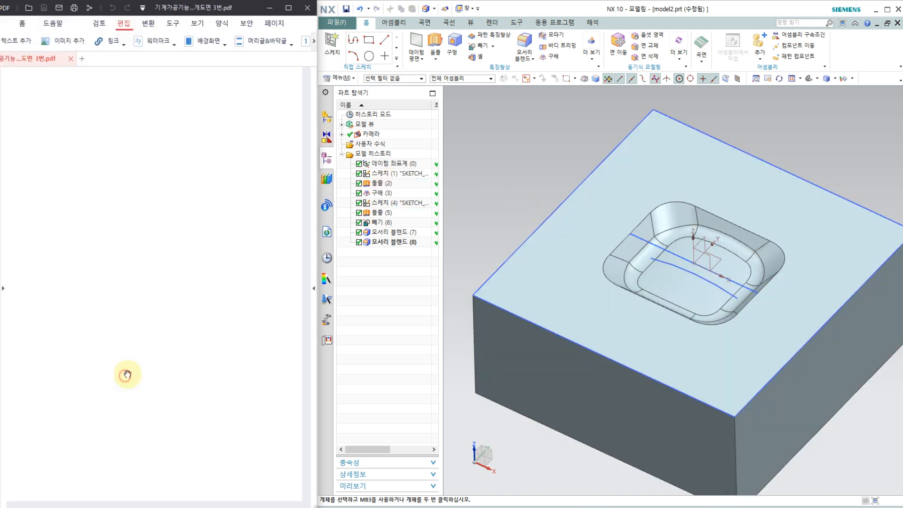
Hide all objects except the solid bodies and save the part.
click(525, 151)
key(ctrl+w)
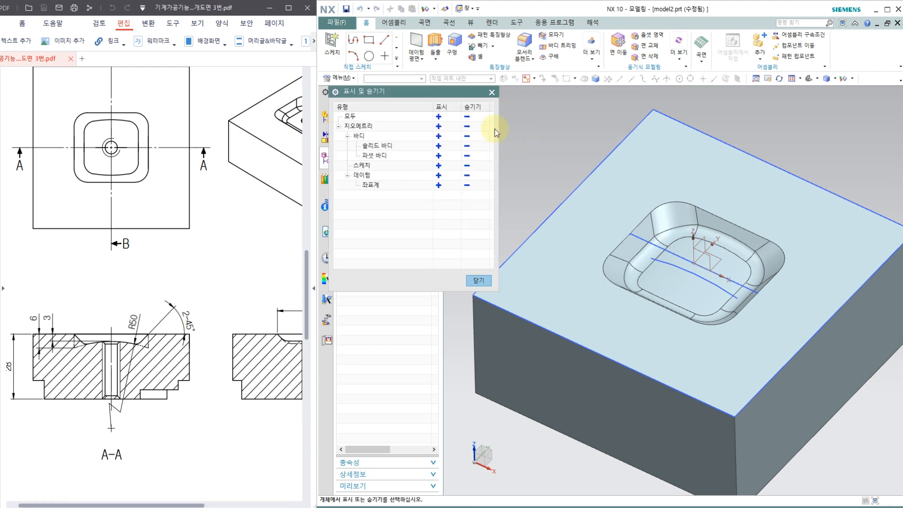
click(467, 116)
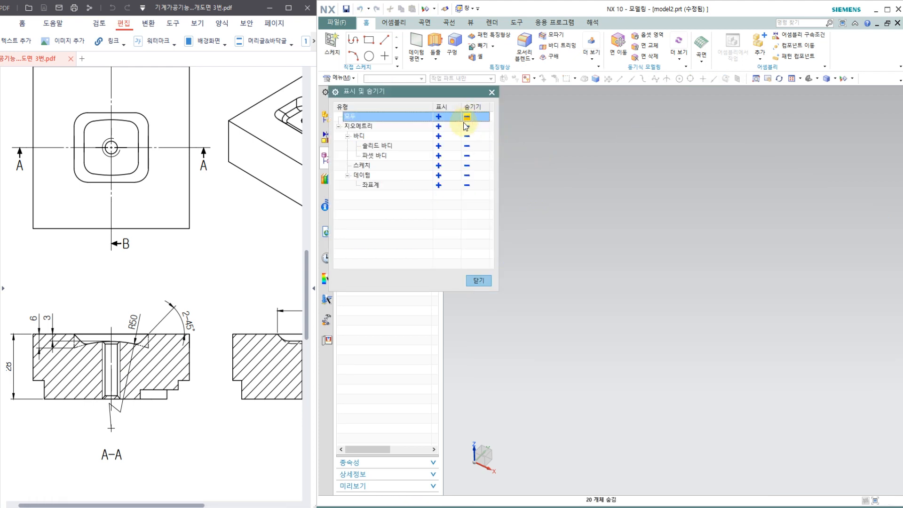
click(439, 146)
click(478, 281)
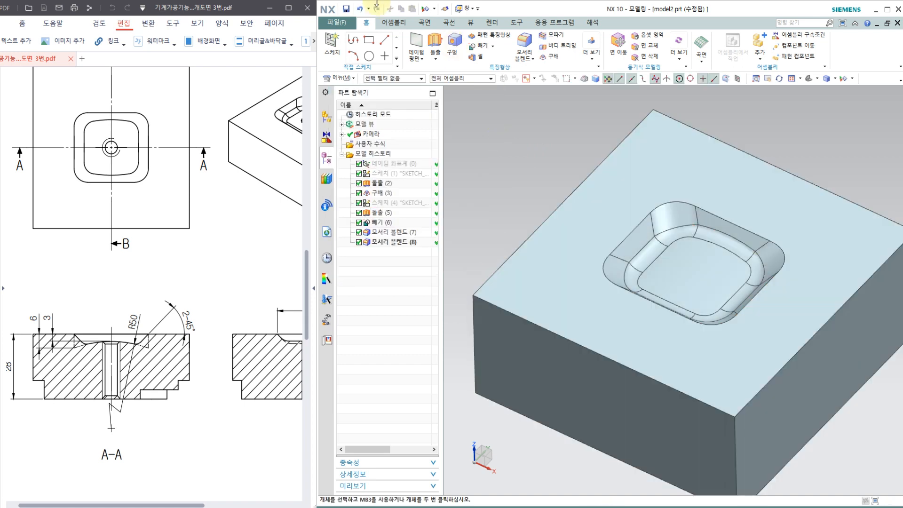
click(347, 11)
click(658, 235)
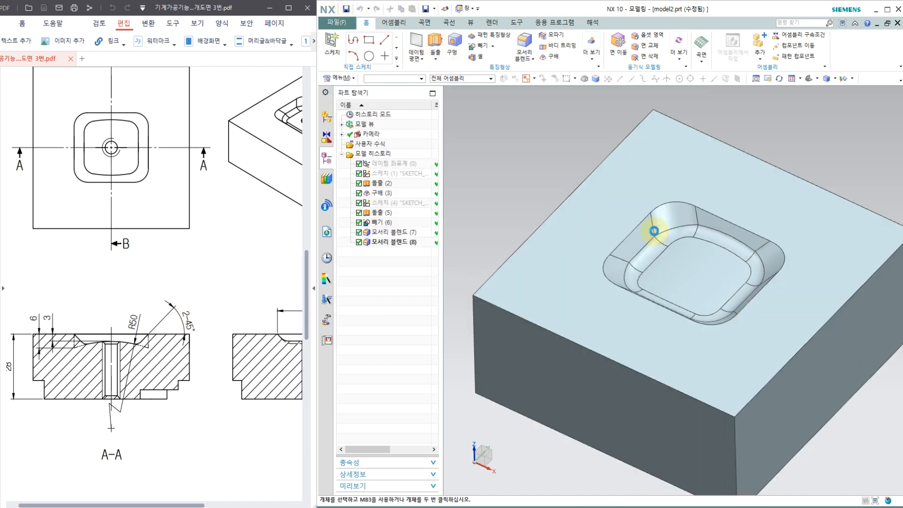
Section the block through its centre on the Y plane and view the R50 pocket profile straight on.
middle_drag(513, 174, 520, 170)
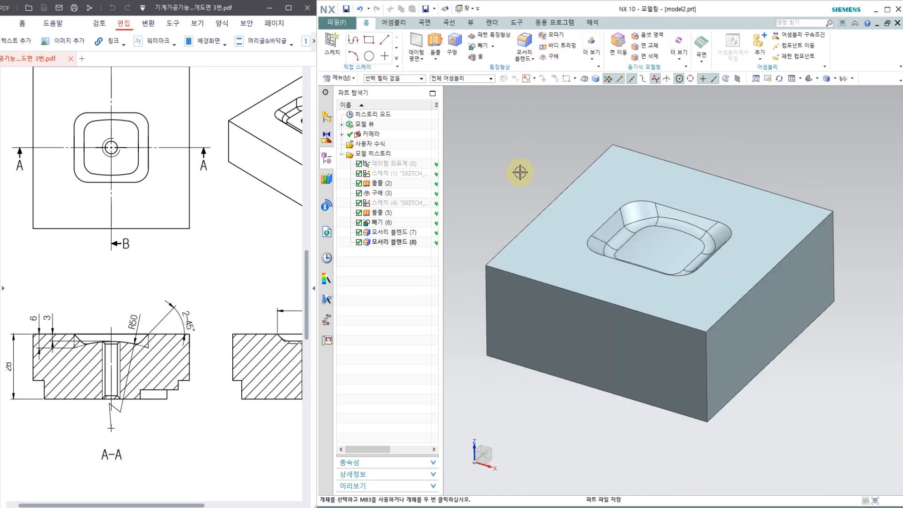
click(469, 24)
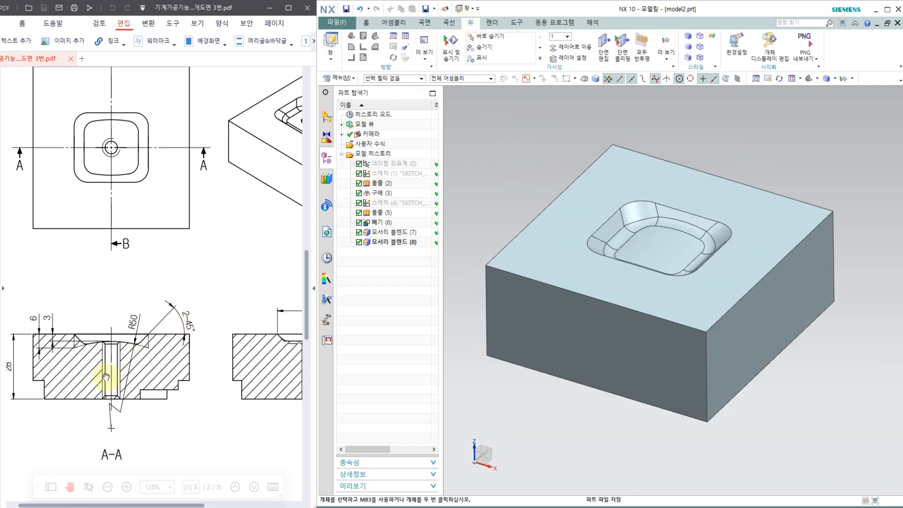
click(605, 47)
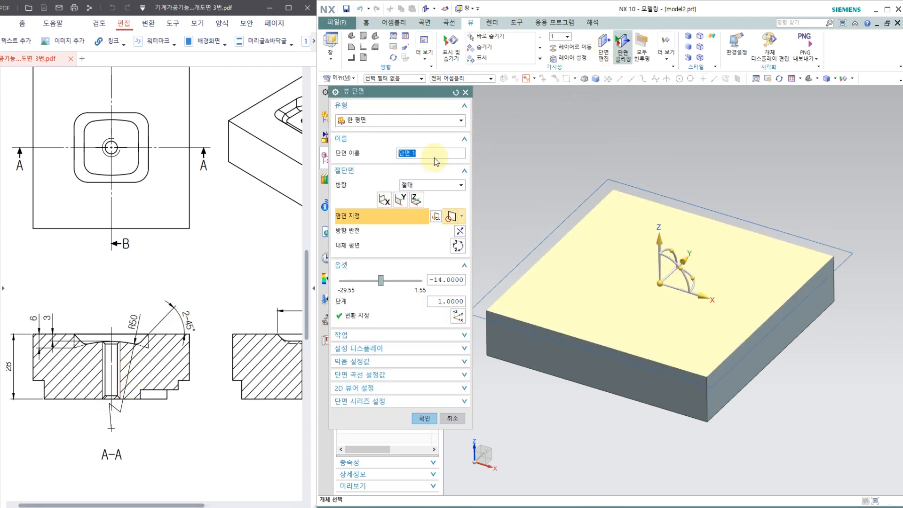
click(379, 201)
click(400, 199)
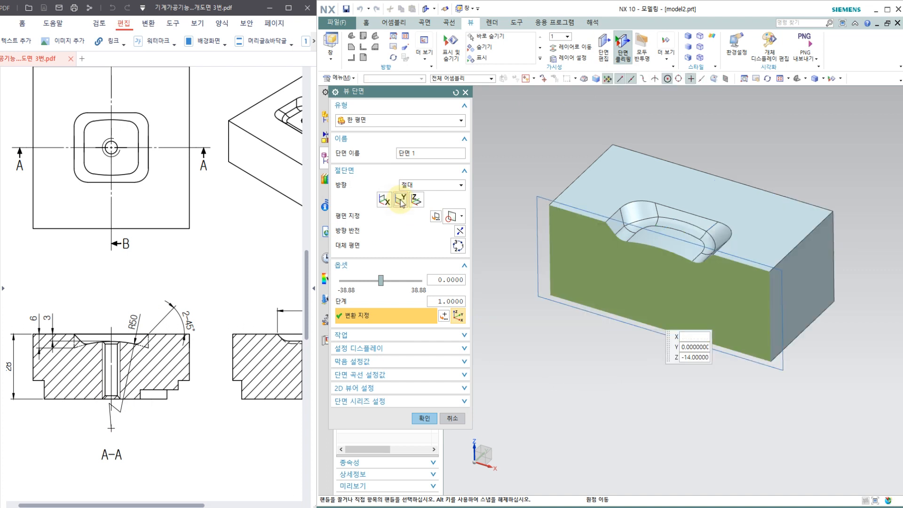
middle_drag(645, 357, 640, 352)
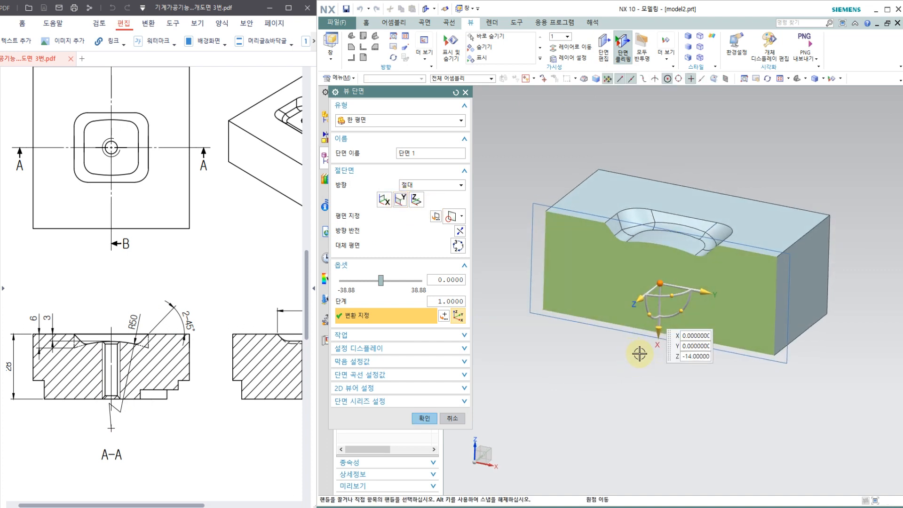
key(F8)
scroll(630, 329, up, 3)
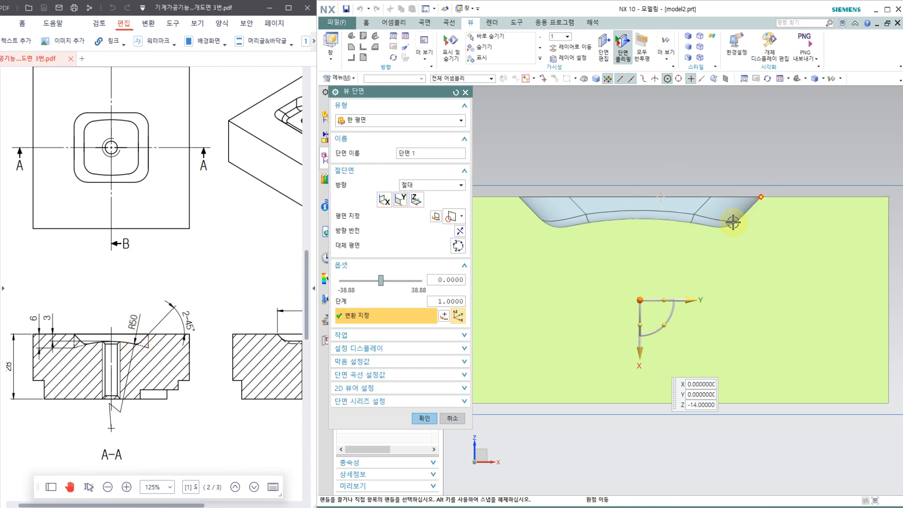
Section the block on the X plane, compare the pocket profile with drawing section B-B, and turn section clipping off.
click(384, 199)
middle_drag(758, 248, 647, 252)
key(F8)
key(F8)
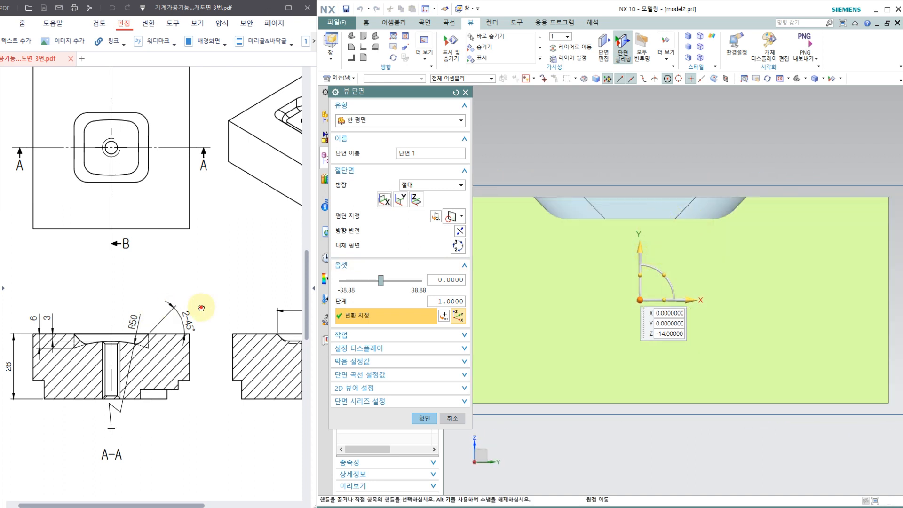
drag(201, 302, 105, 298)
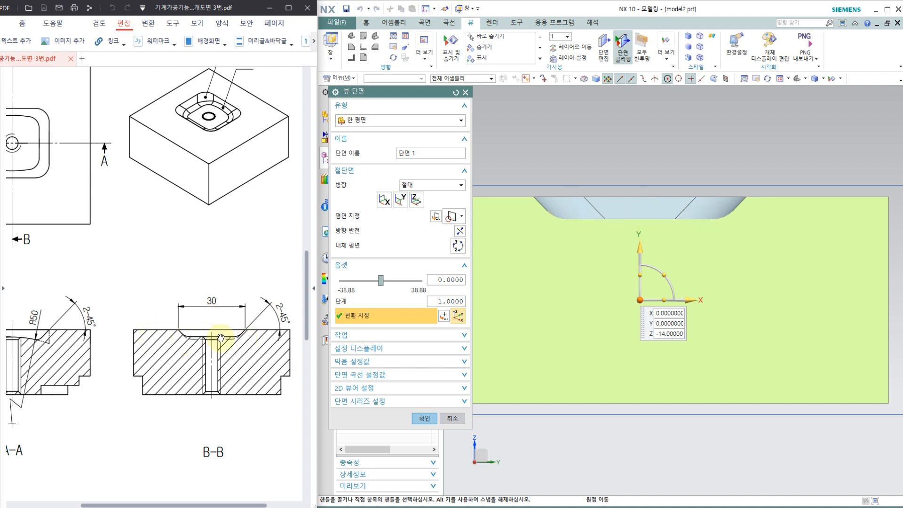
click(421, 418)
click(625, 58)
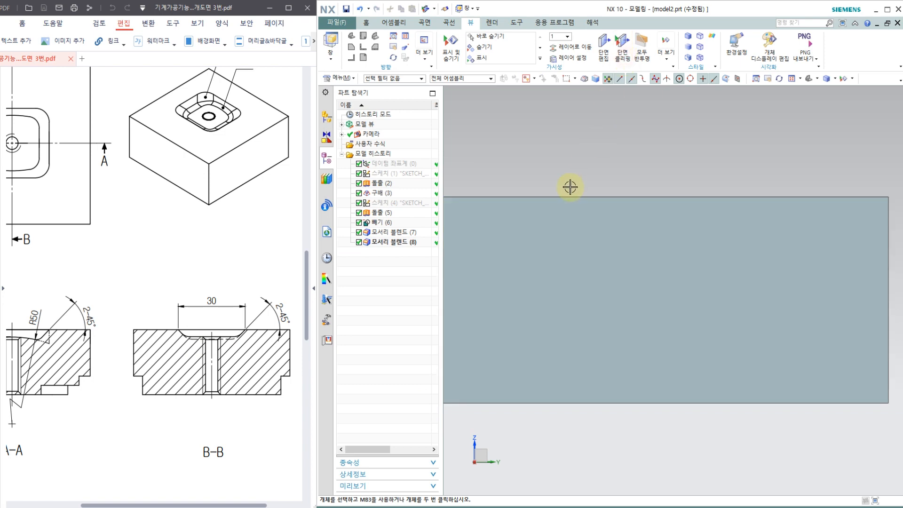
Start the Manufacturing application for the model and bring up the work-notes text file in Notepad in place of the drawing.
middle_drag(573, 185, 630, 210)
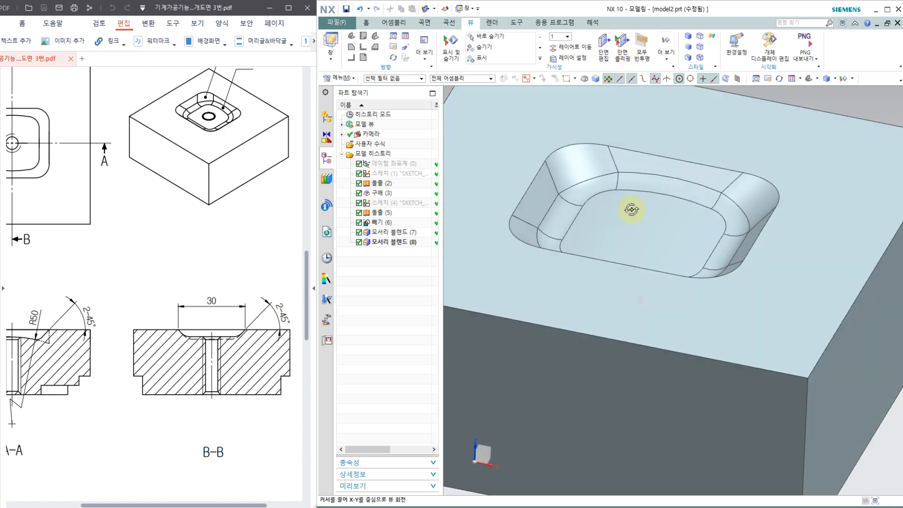
scroll(630, 209, down, 5)
scroll(573, 141, up, 4)
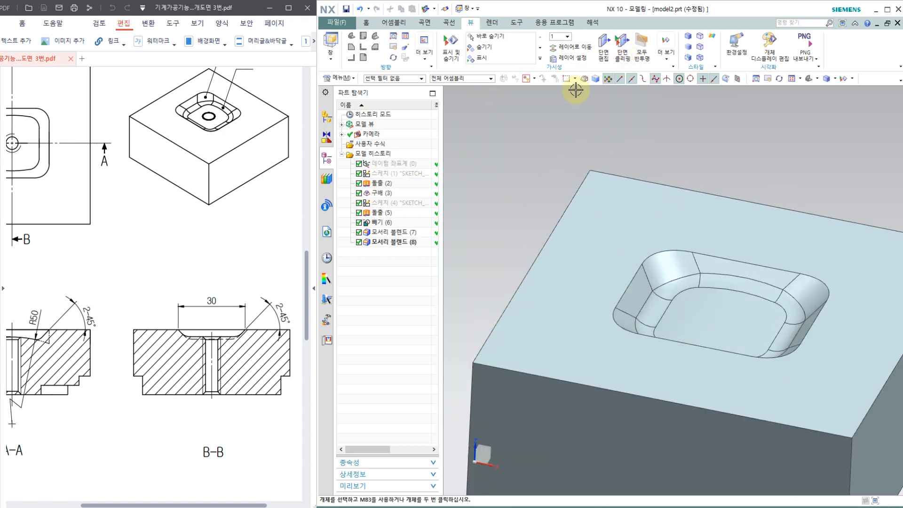
scroll(574, 87, down, 1)
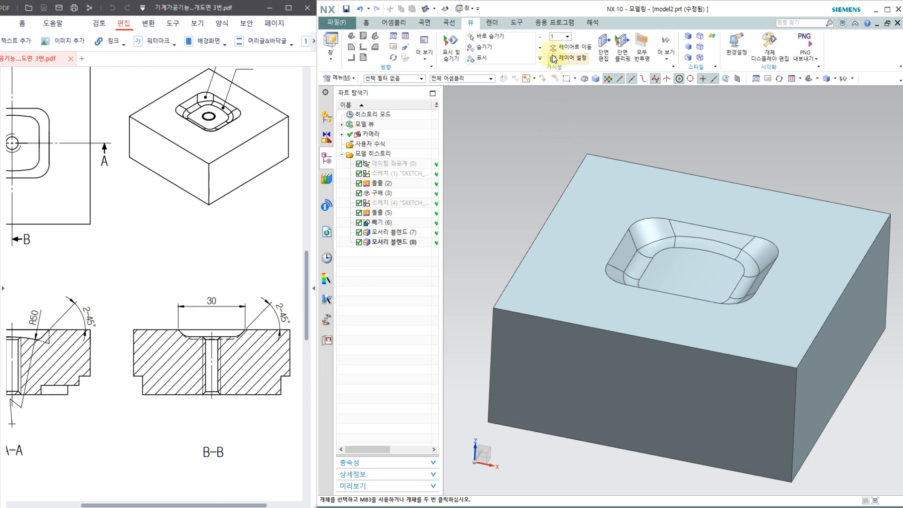
click(547, 26)
click(447, 43)
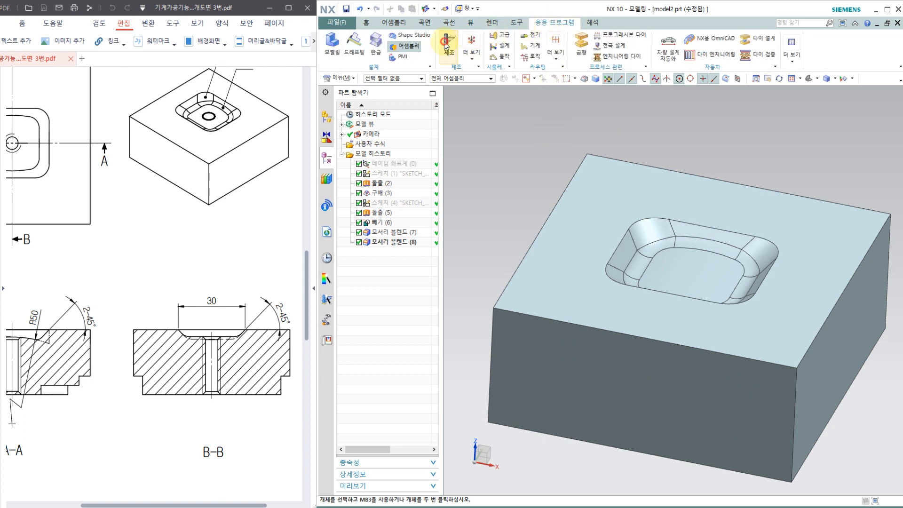
mouse_move(112, 277)
mouse_down()
mouse_move(162, 300)
mouse_move(187, 294)
mouse_up()
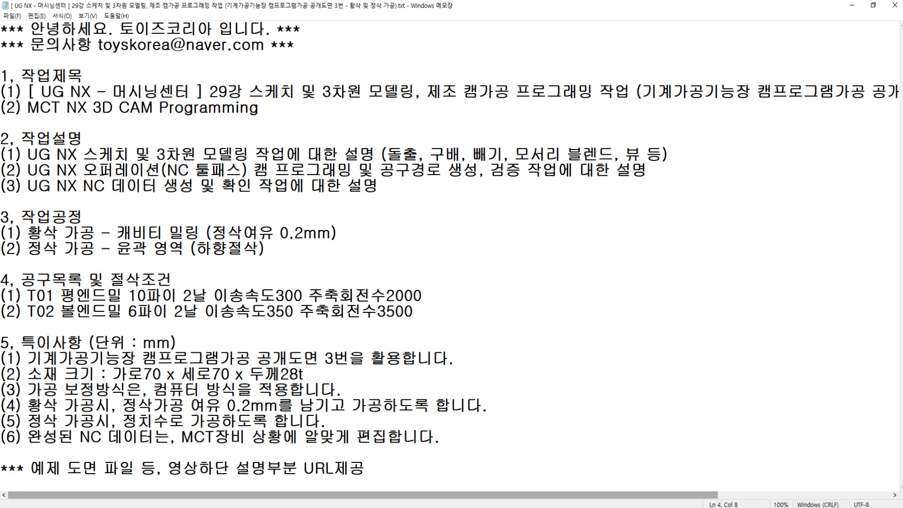
click(278, 506)
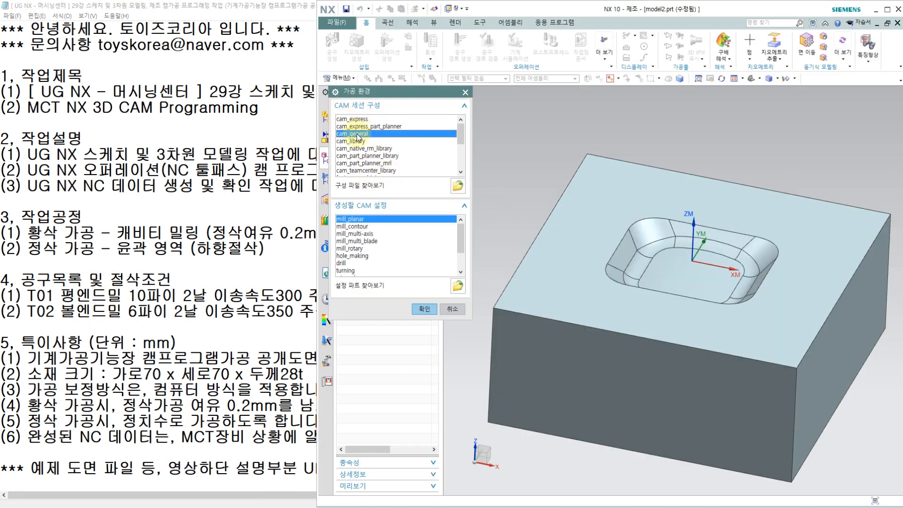
Initialize the machining environment with the cam_general session configuration and the mill_contour CAM setup.
click(353, 227)
click(355, 220)
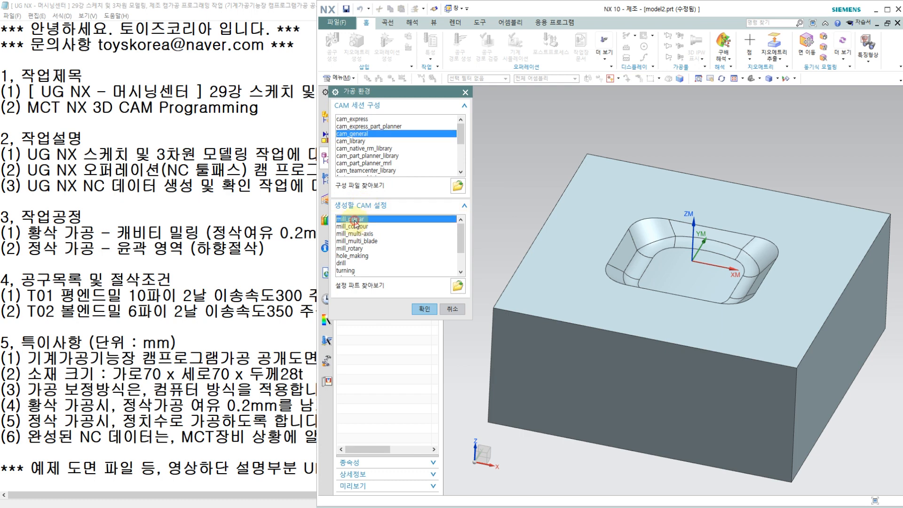
click(353, 227)
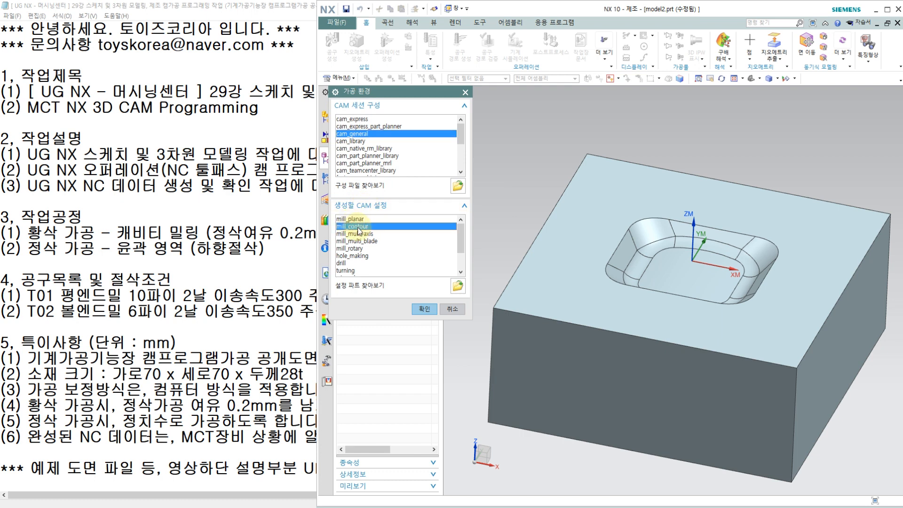
click(421, 310)
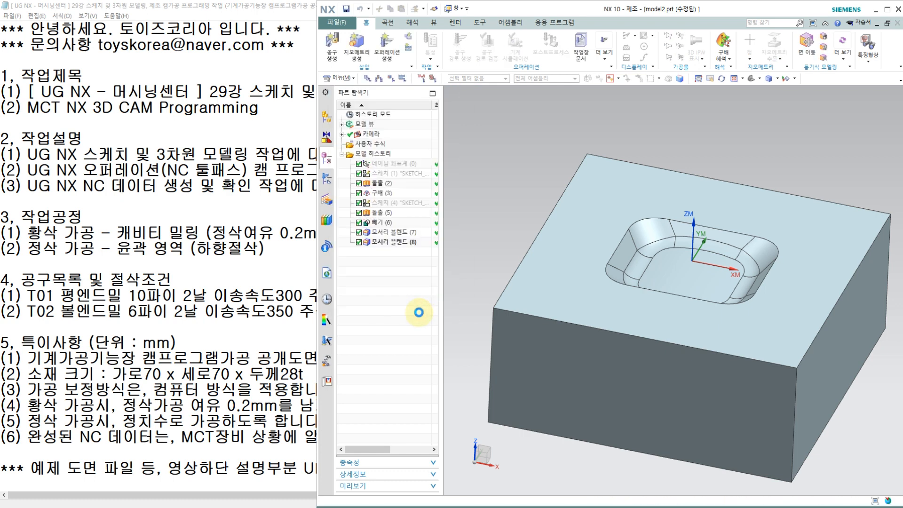
Show the operation geometry view and move the MCS_MILL origin to the block's top-face corner at X -35, Y -35, Z 0.
right_click(373, 218)
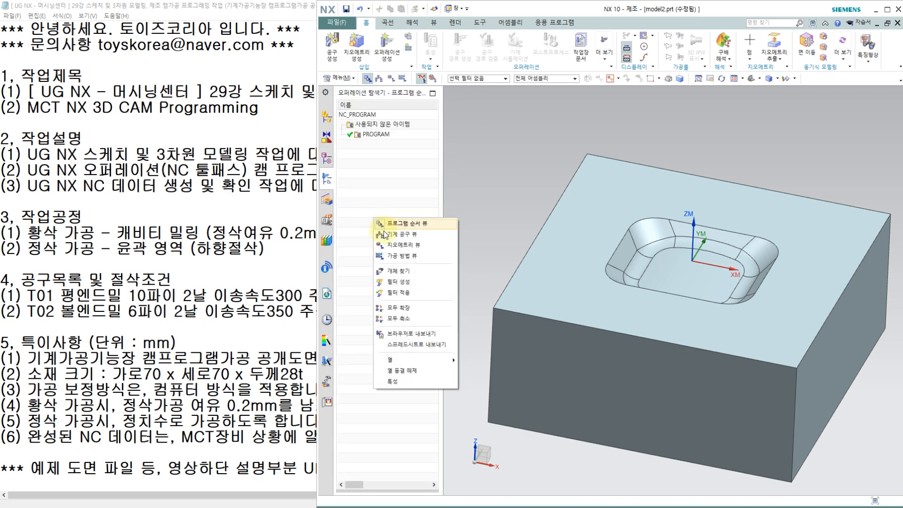
click(394, 245)
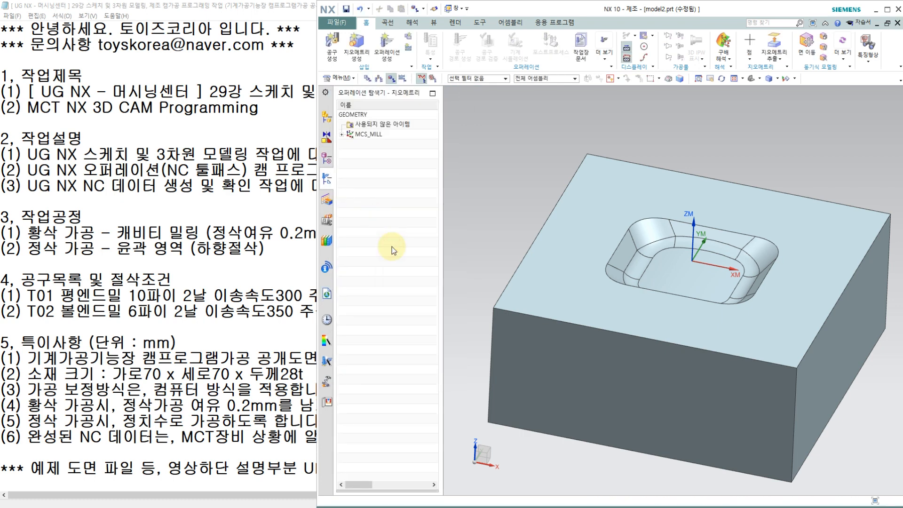
click(342, 135)
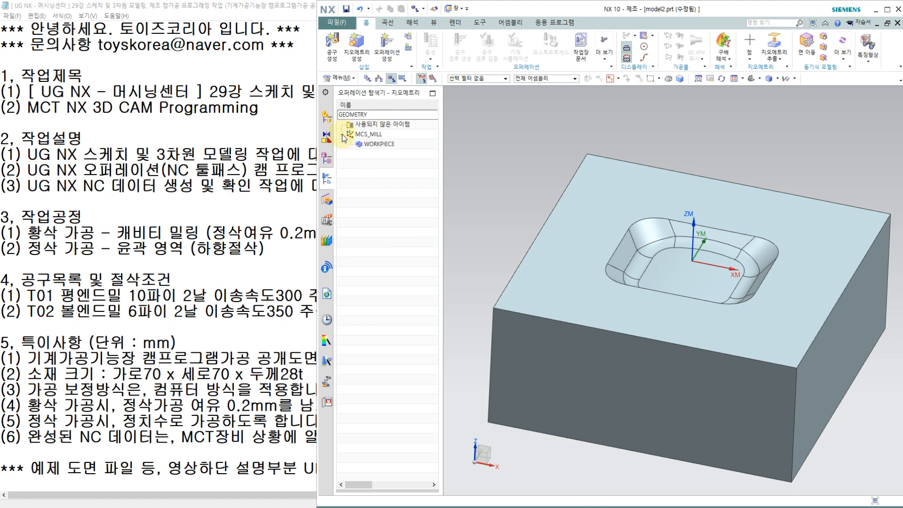
double_click(365, 135)
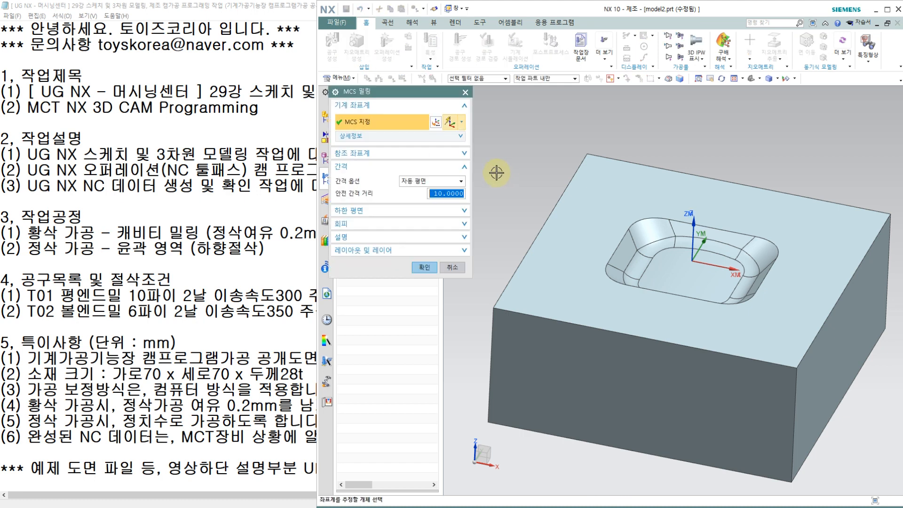
click(437, 123)
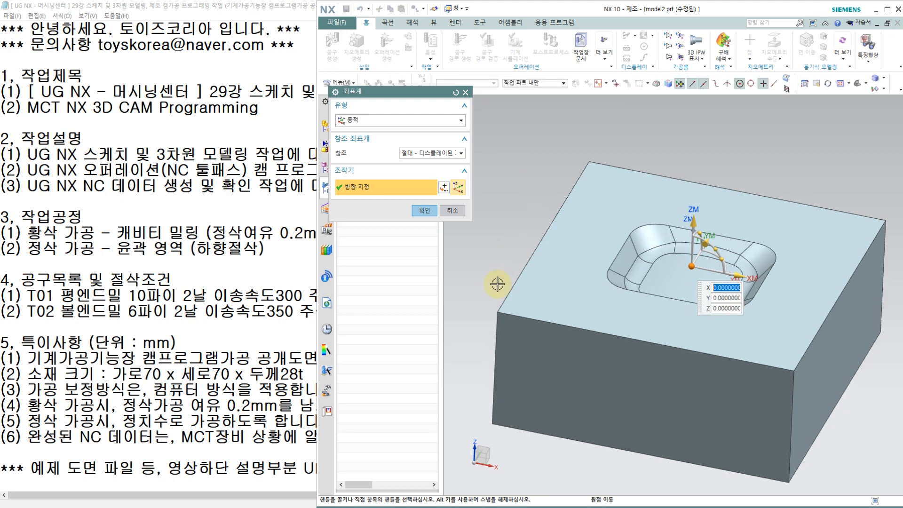
click(497, 310)
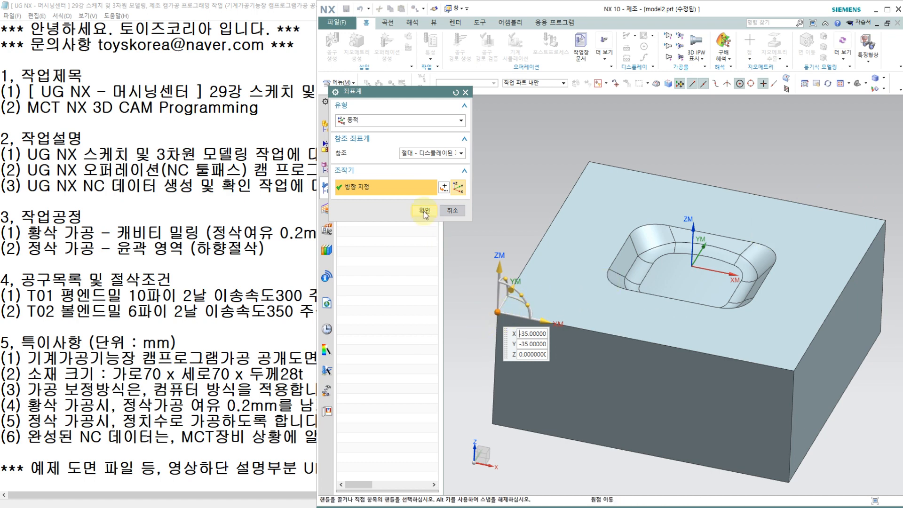
click(424, 212)
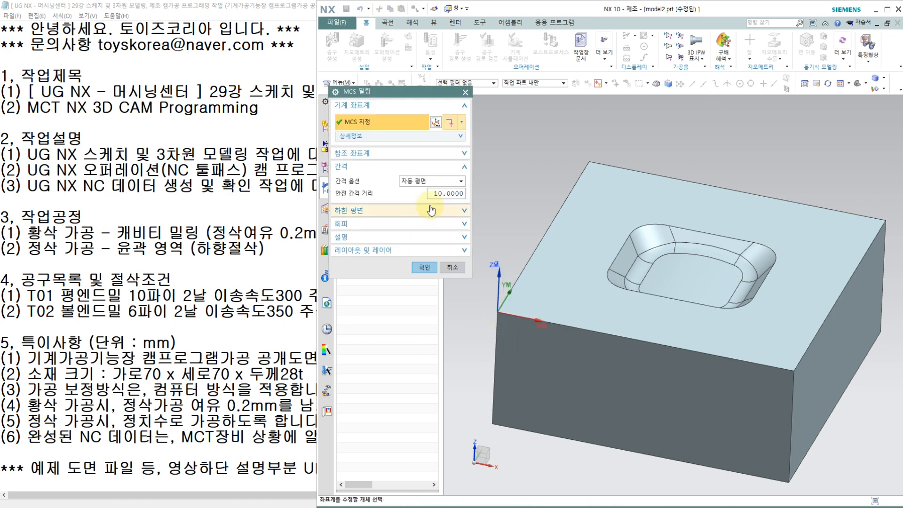
Define the MCS_MILL clearance as a plane offset 50 mm above the block's top face.
click(461, 138)
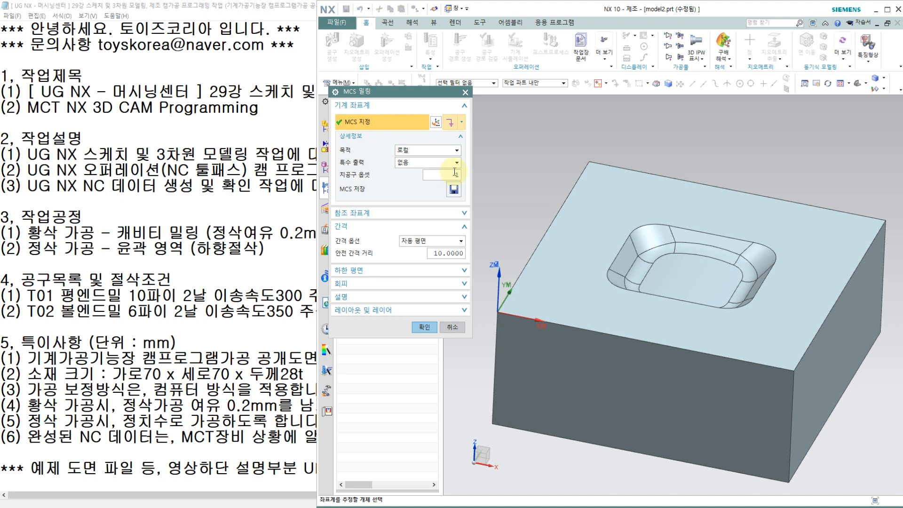
click(416, 244)
click(416, 257)
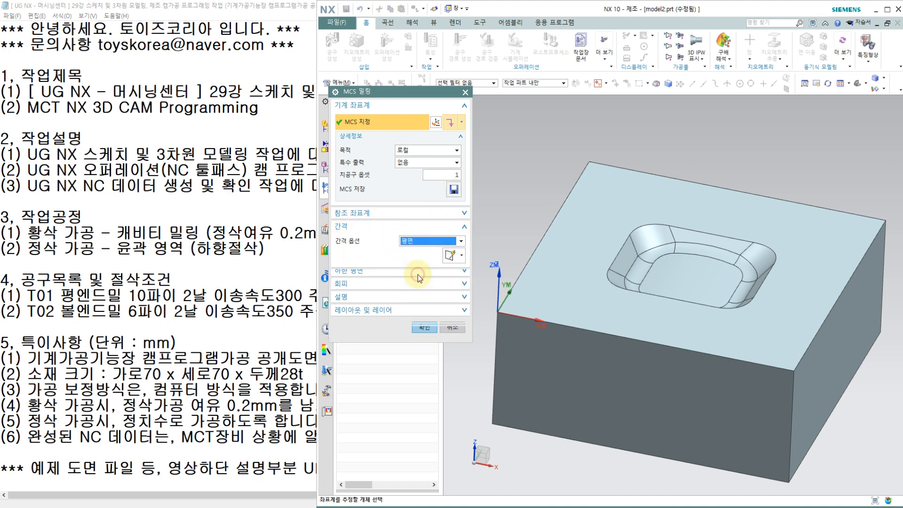
click(581, 280)
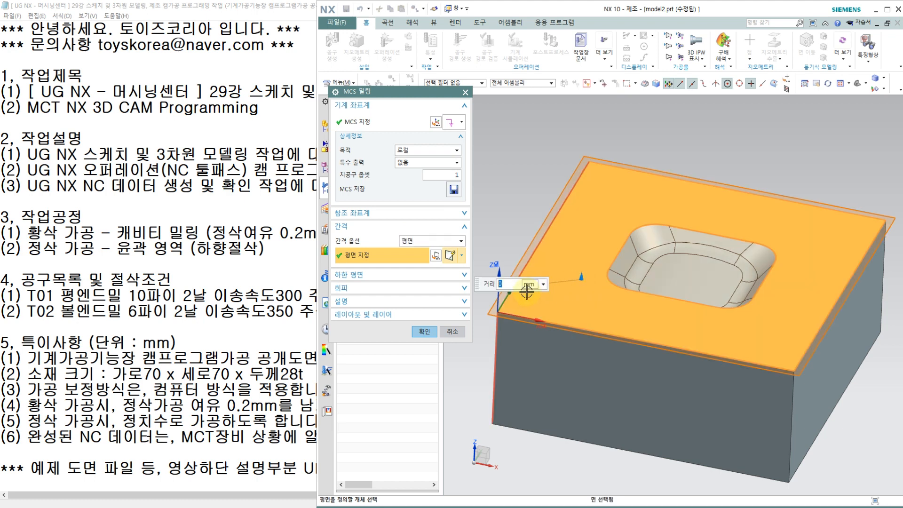
text(5)
key(Return)
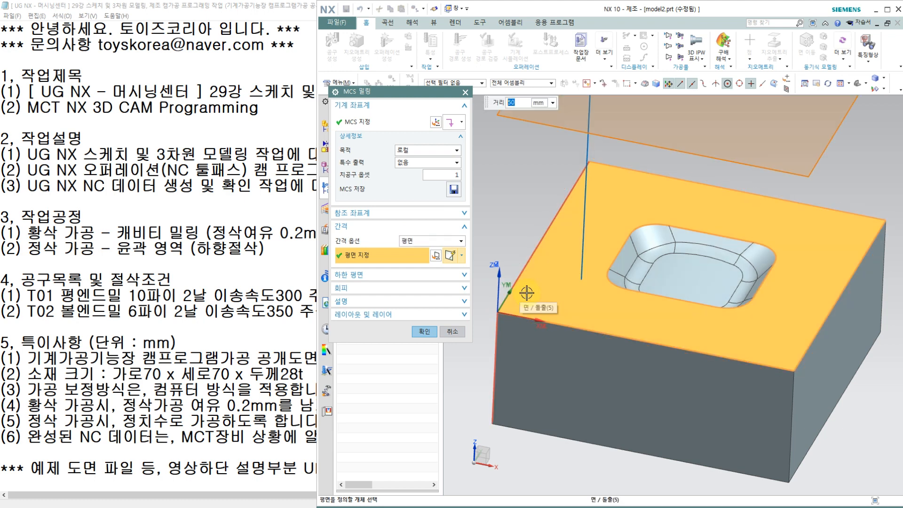
scroll(540, 268, down, 2)
scroll(528, 190, up, 1)
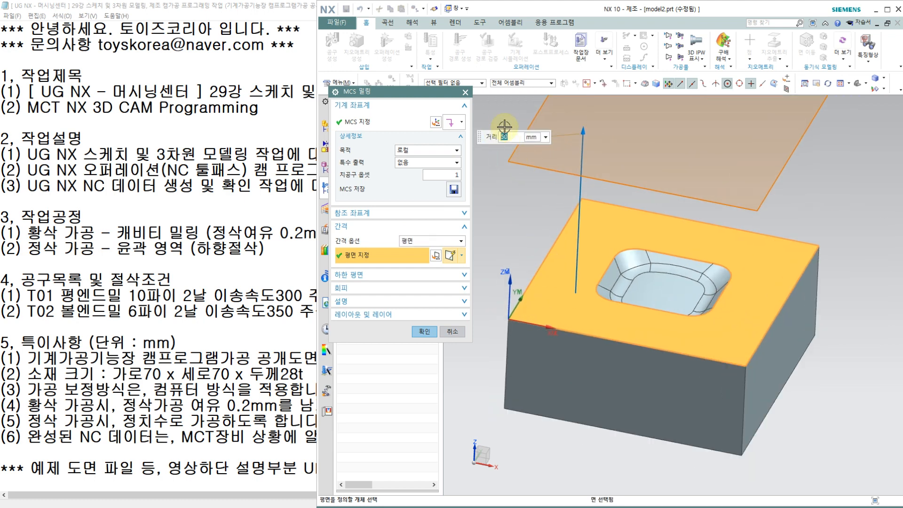
click(424, 331)
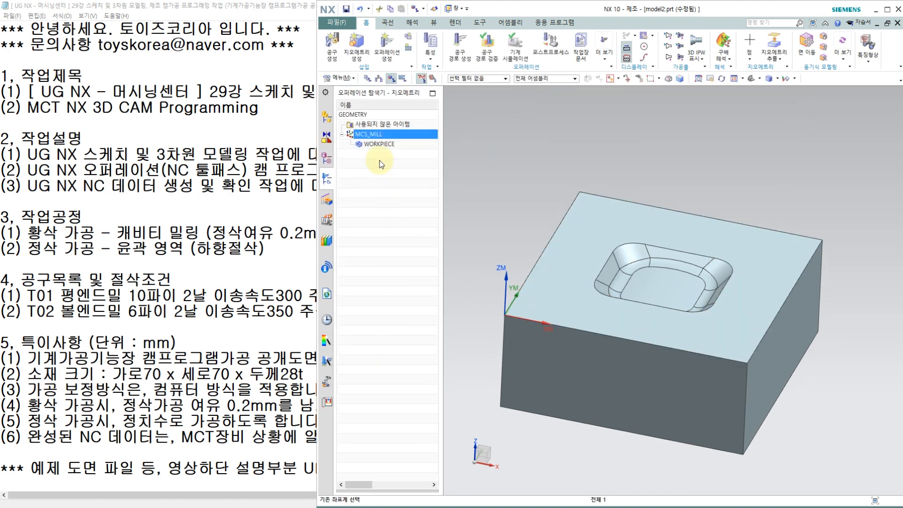
Edit the WORKPIECE geometry and specify the solid block with the pocket as its part.
double_click(384, 146)
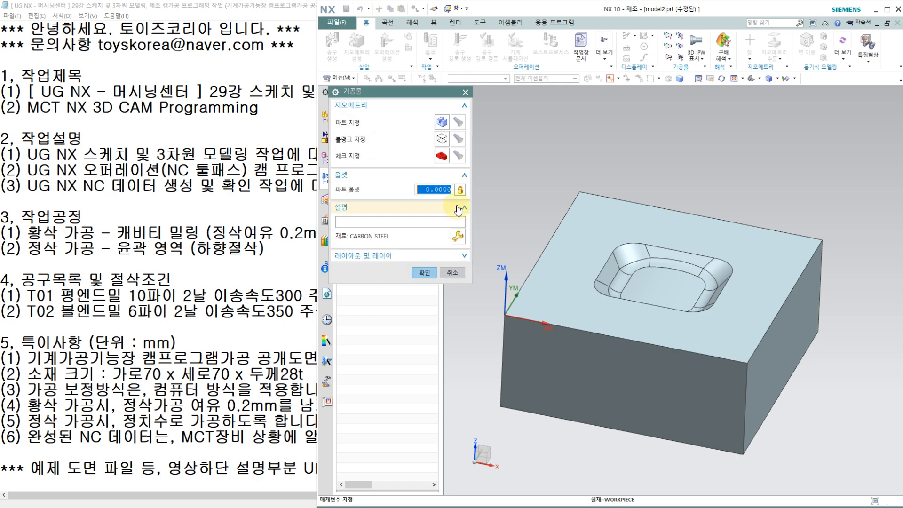
click(437, 122)
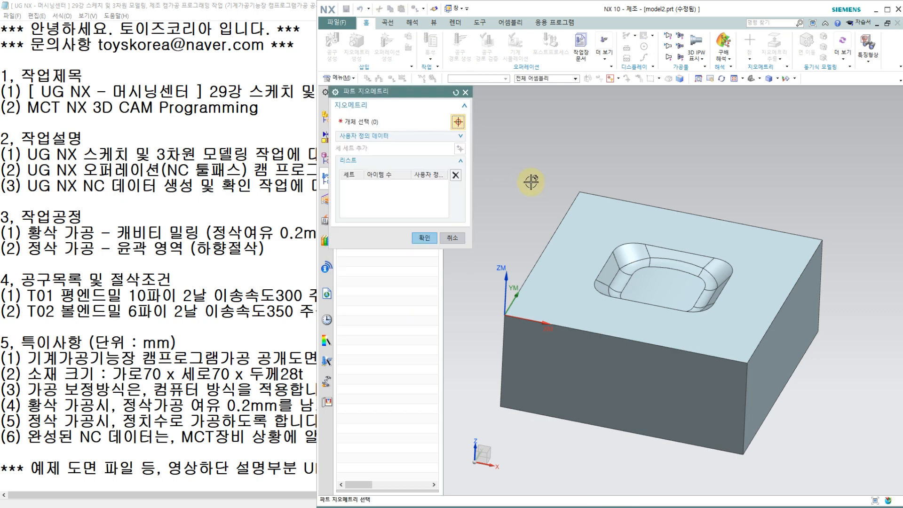
click(599, 232)
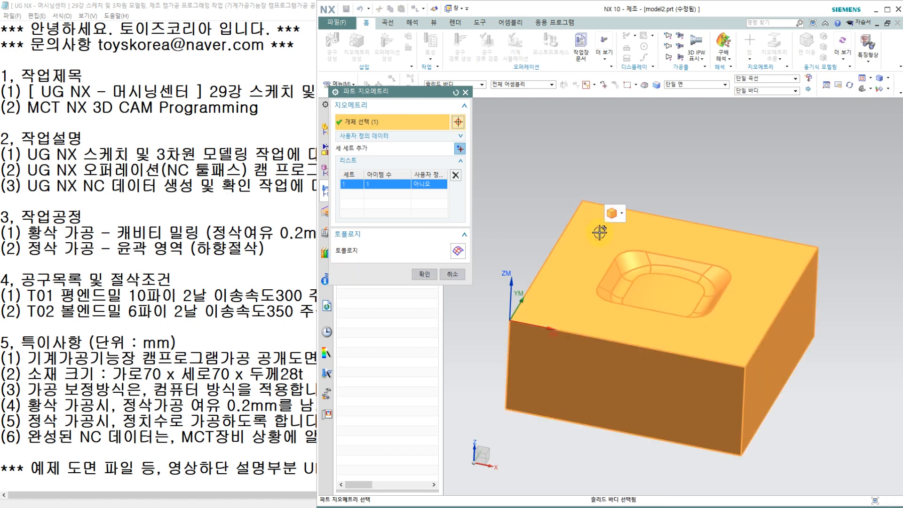
click(426, 257)
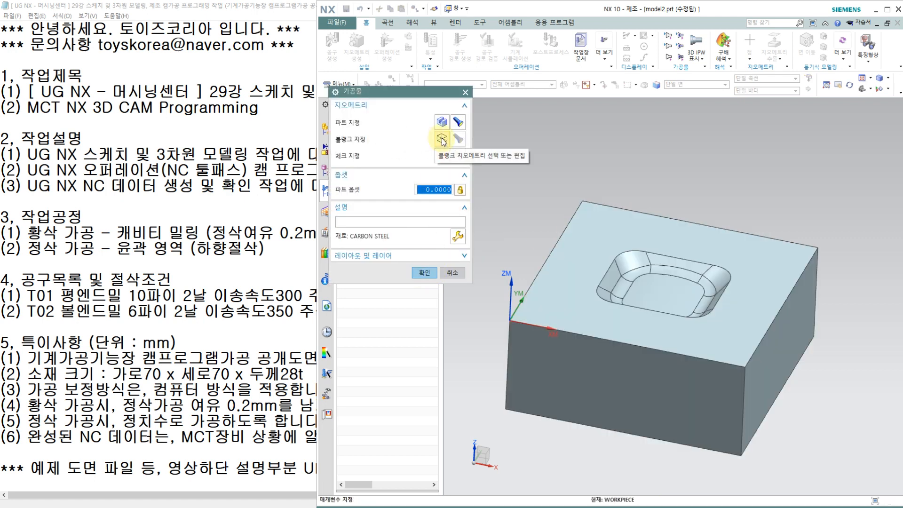
Define the WORKPIECE blank as a bounding block around the part and accept the workpiece settings.
click(442, 139)
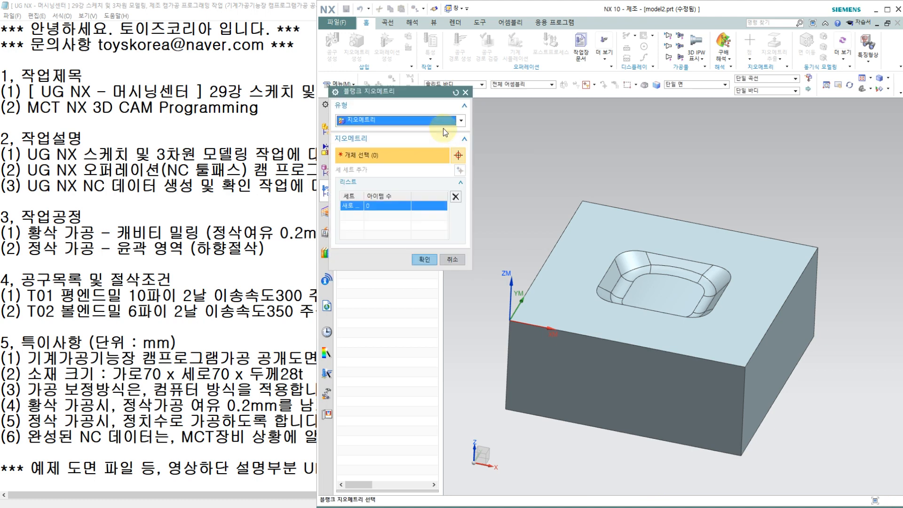
click(443, 122)
click(428, 150)
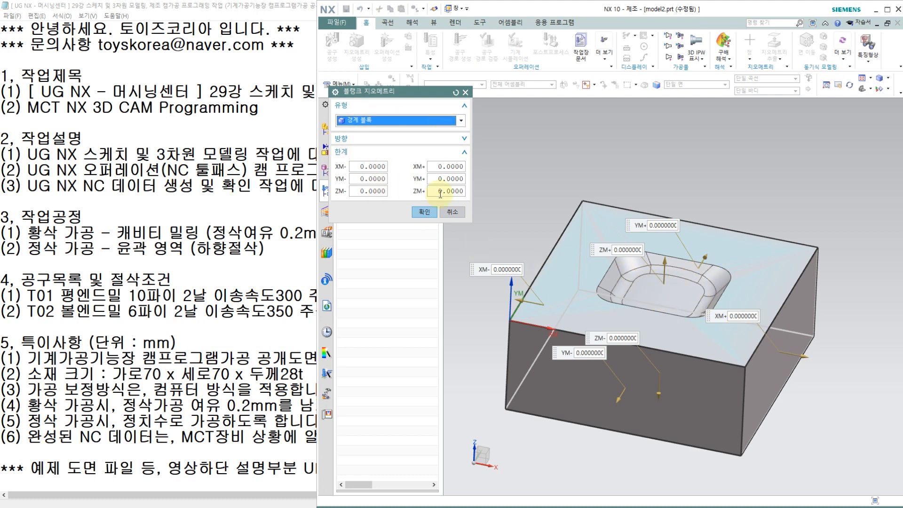
click(424, 212)
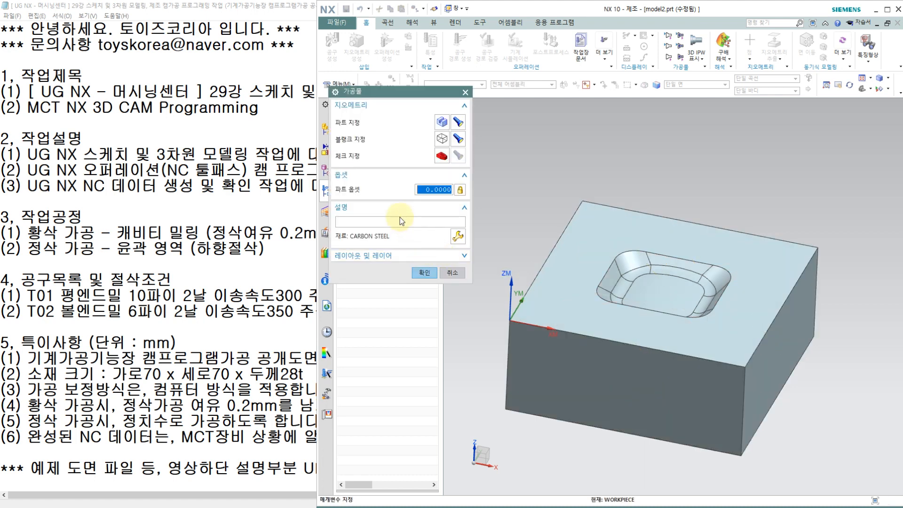
click(424, 272)
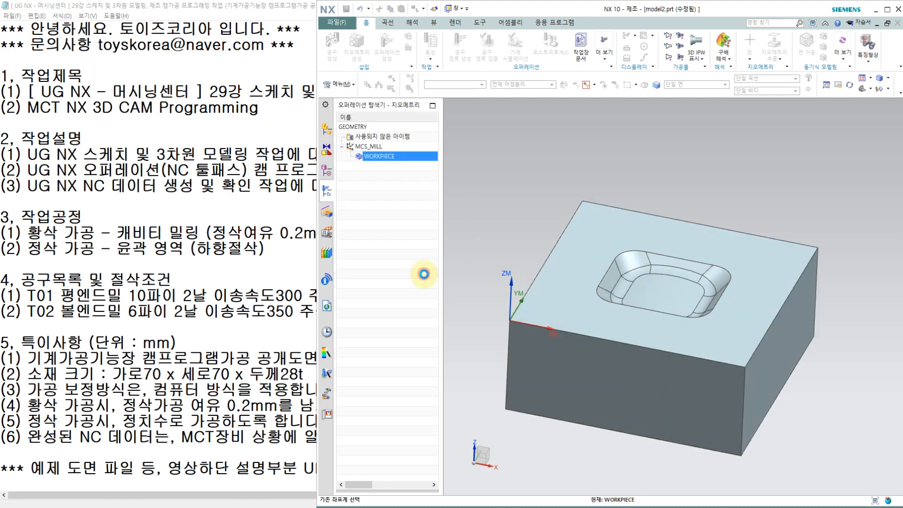
Show the machine tool view and create a mill_contour flat end mill of subtype MILL named t01.
right_click(387, 208)
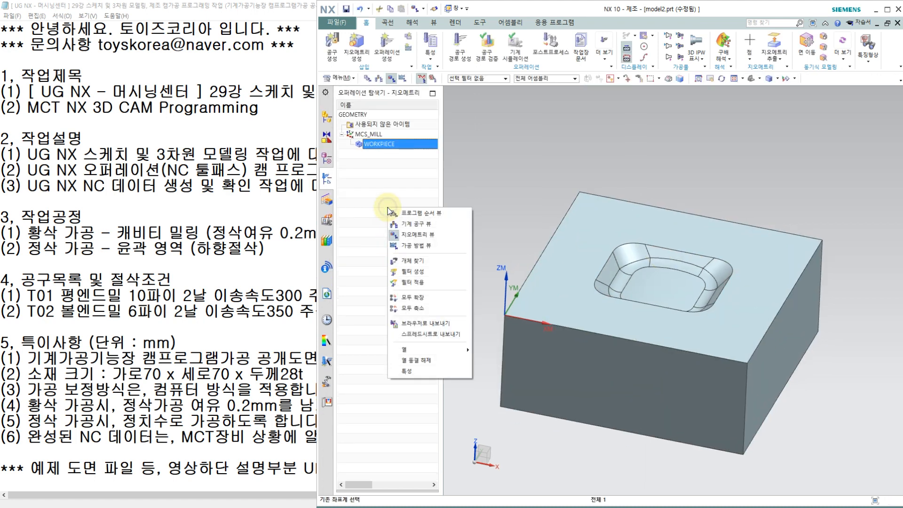
click(407, 224)
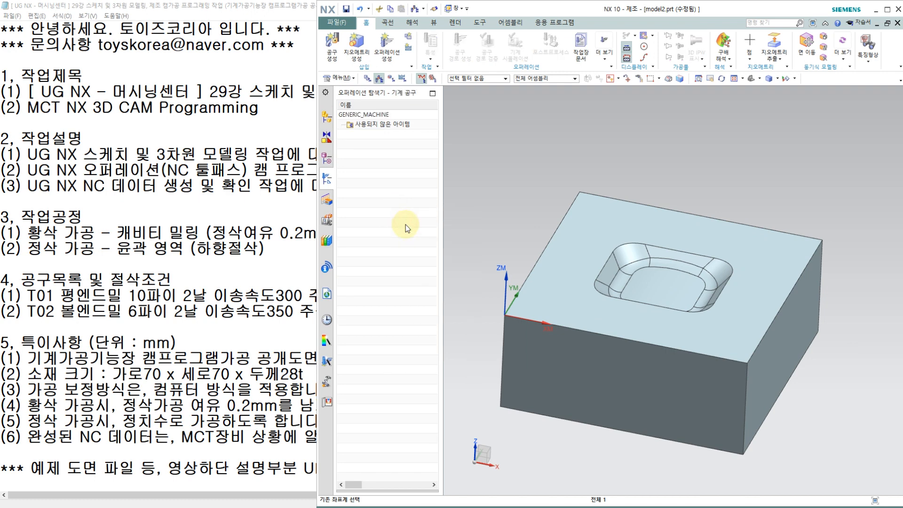
click(335, 57)
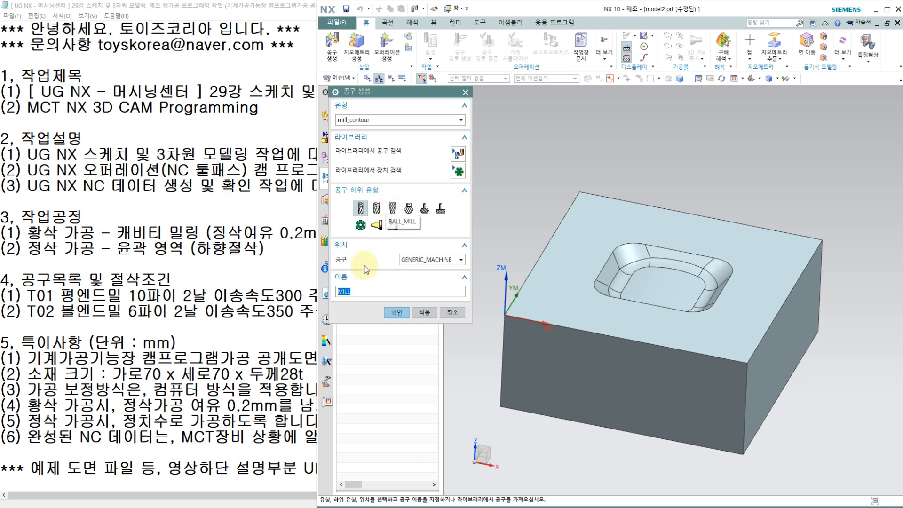
click(353, 290)
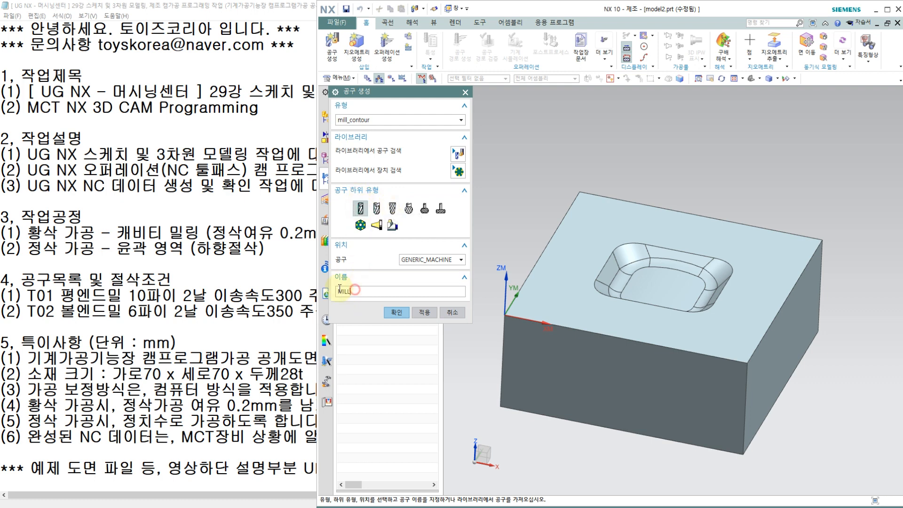
double_click(339, 291)
text(t01)
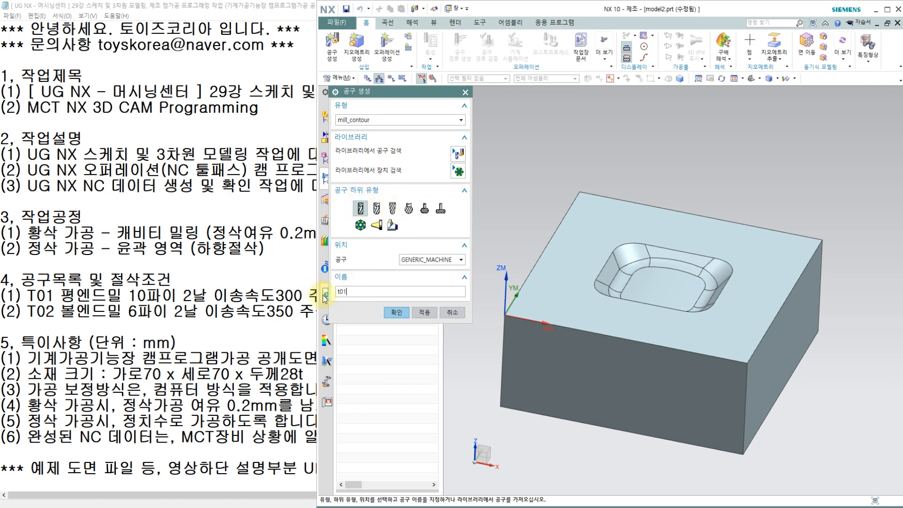
click(397, 312)
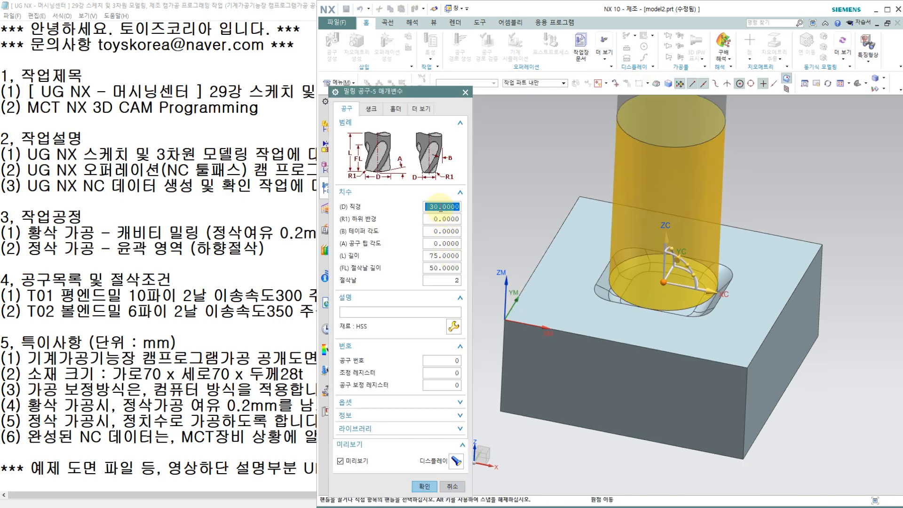
Set tool T01 to diameter 10 mm with tool number, adjust register and cutter compensation register all 1.
text(10)
key(Return)
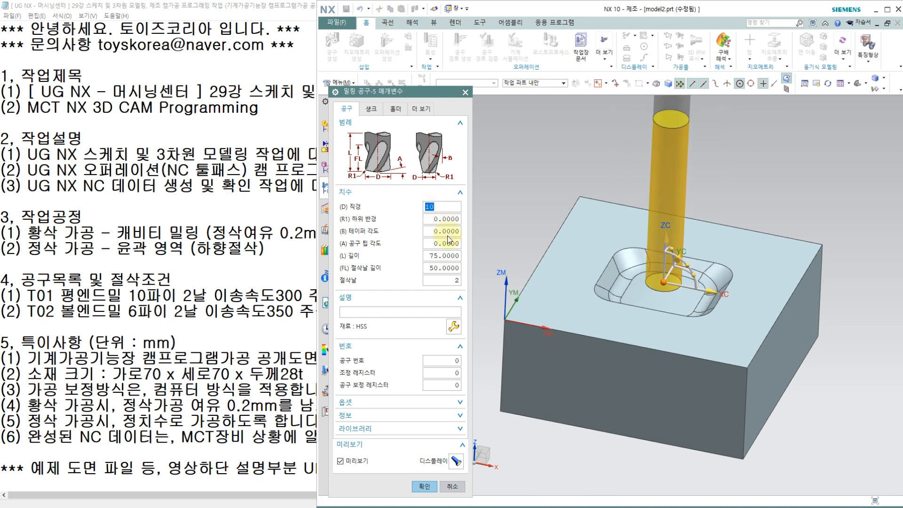
click(451, 361)
text(1)
click(449, 376)
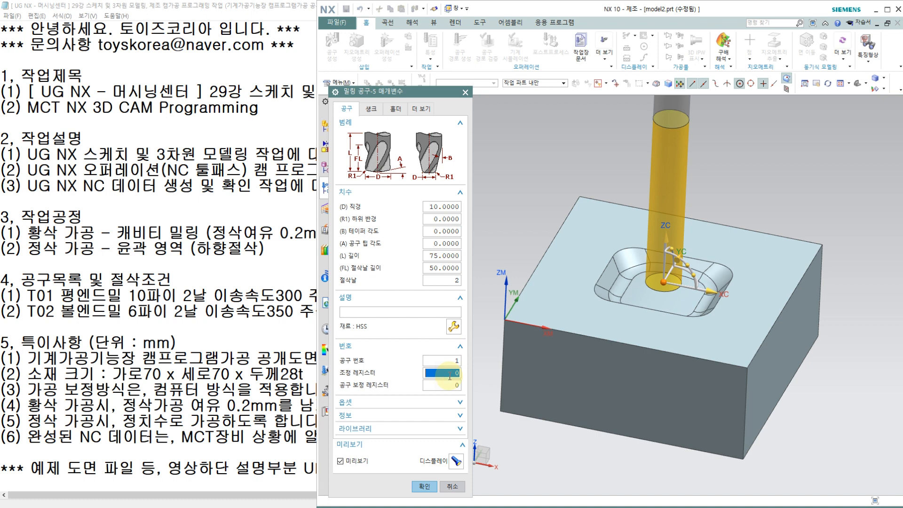
text(1)
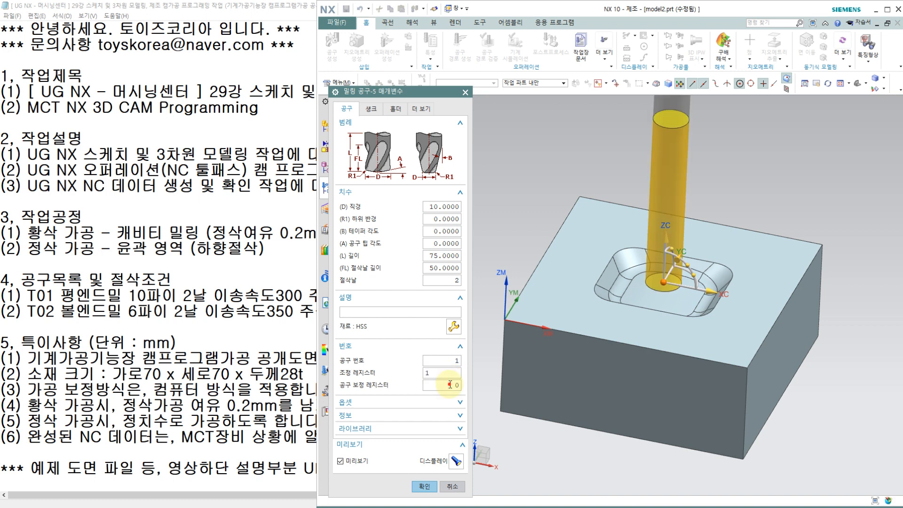
click(451, 384)
text(1)
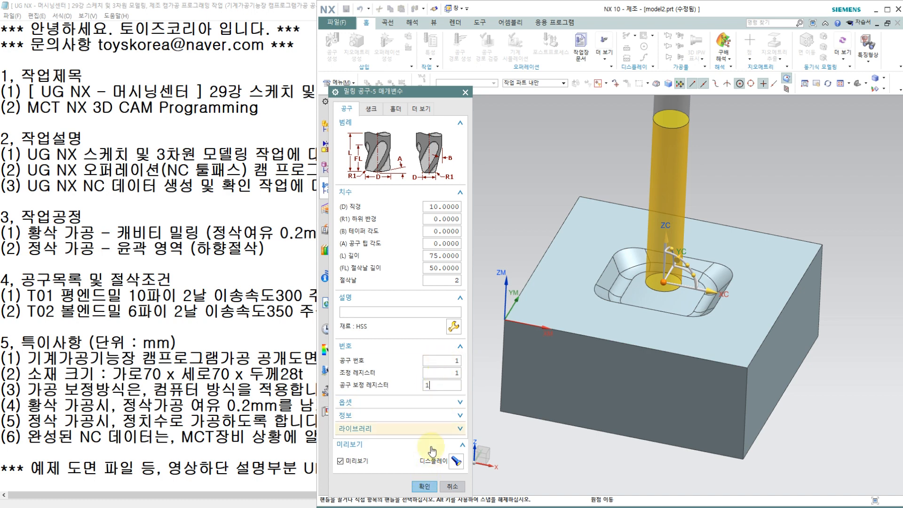
click(426, 488)
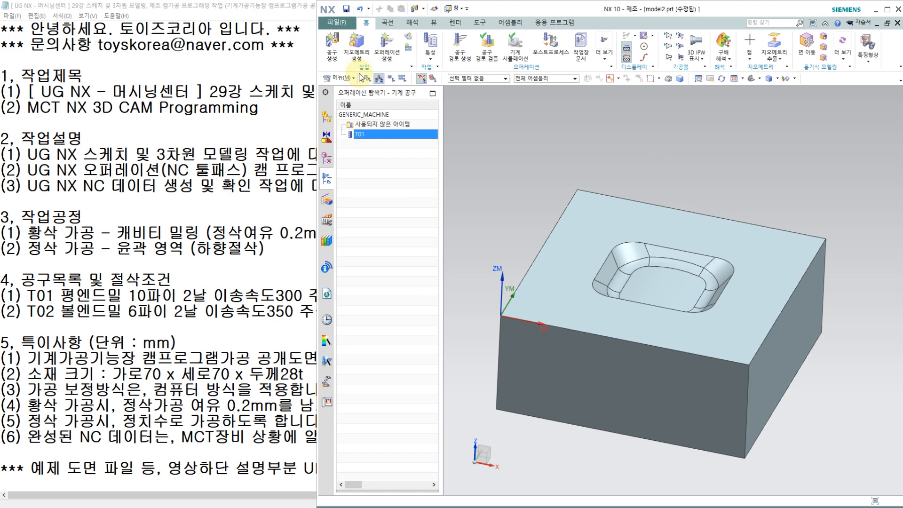
Create a second mill_contour tool of subtype BALL_MILL named t02.
click(331, 48)
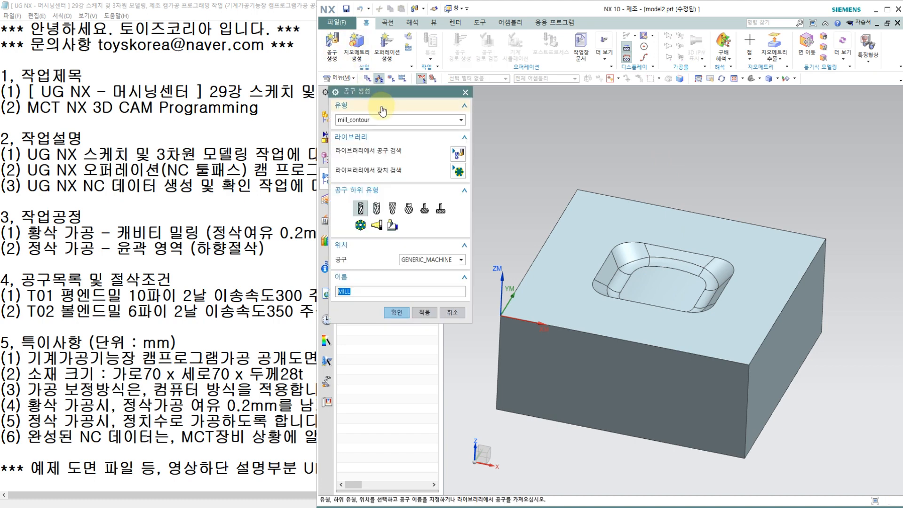
click(392, 208)
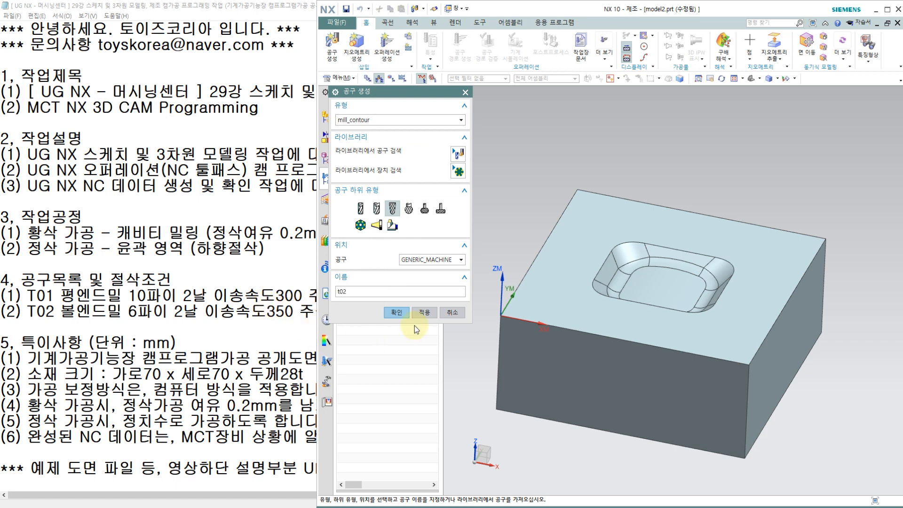
click(396, 312)
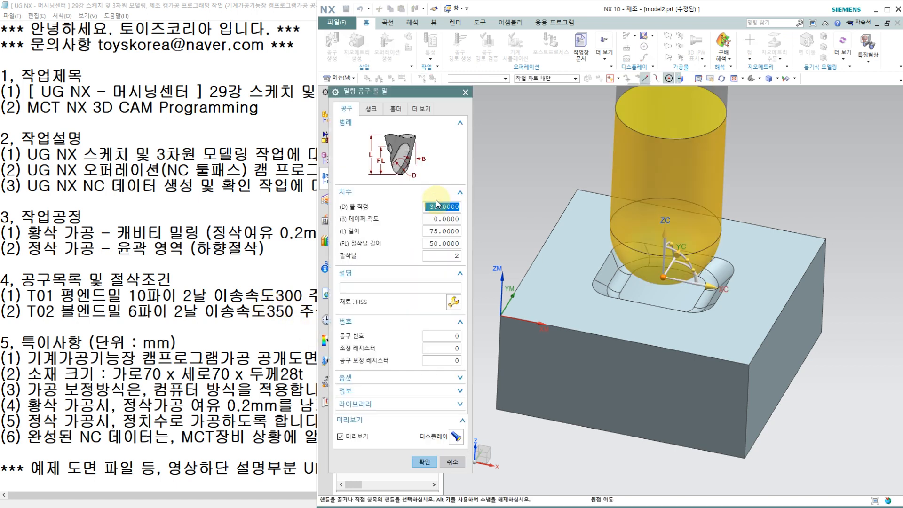
Set tool T02 to ball diameter 6 mm with tool number, adjust register and cutter compensation register all 2.
text(6)
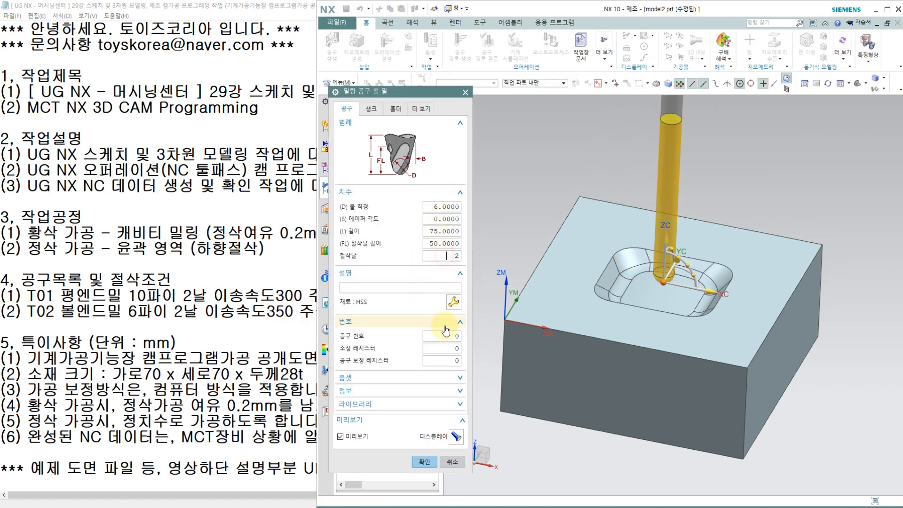
click(442, 336)
text(2)
click(443, 348)
text(2)
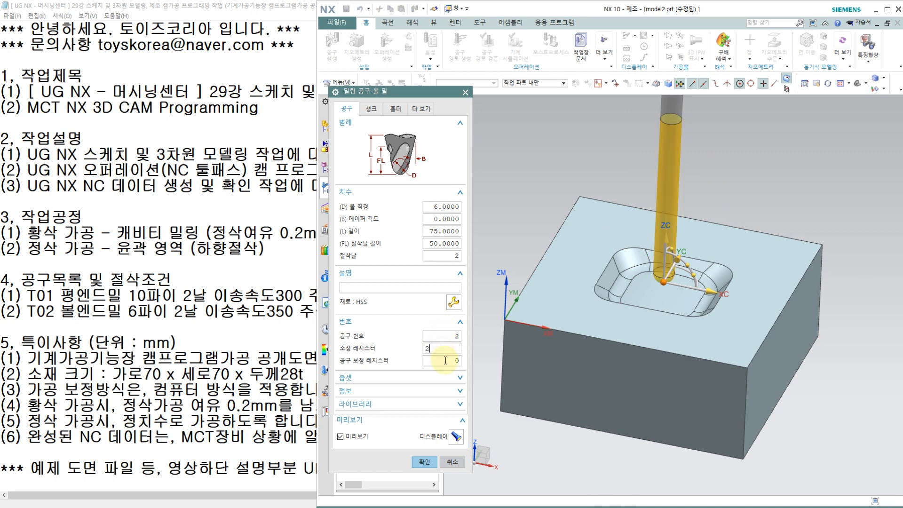
click(442, 360)
text(2)
click(425, 462)
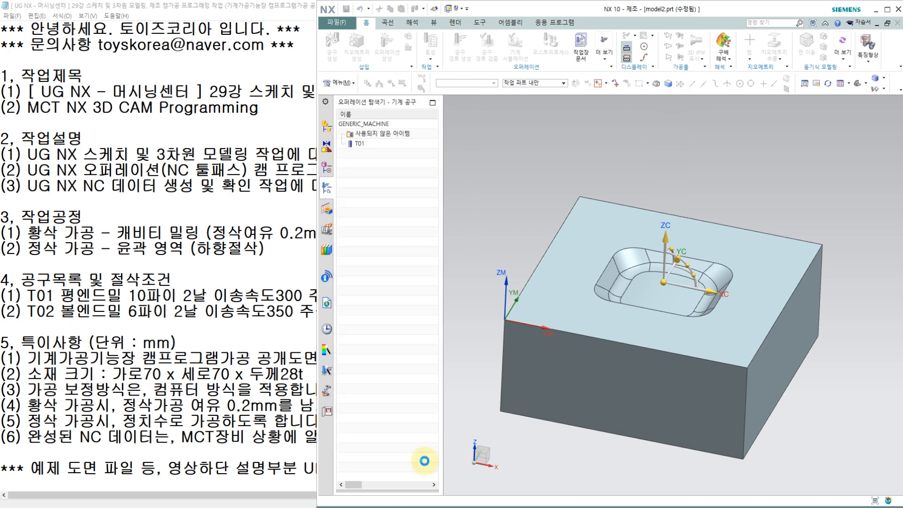
Show the program order view and start creating a mill_contour operation.
right_click(387, 203)
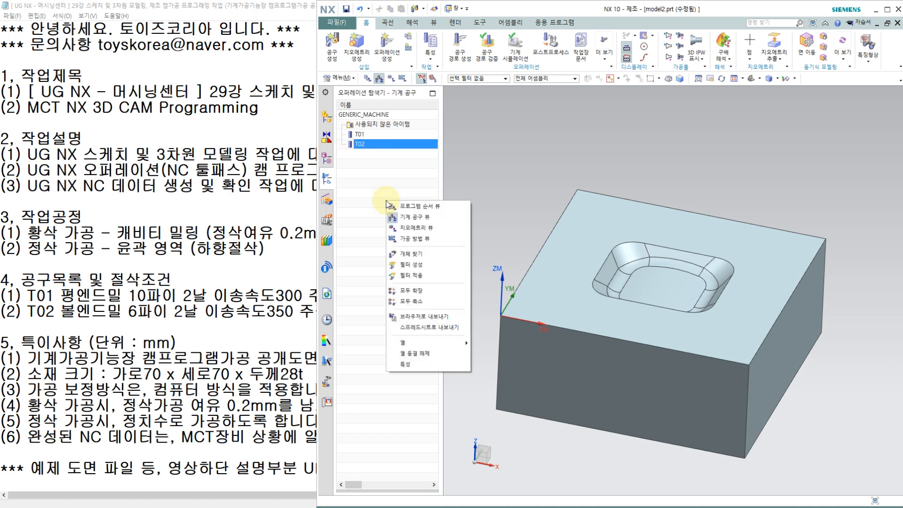
click(408, 206)
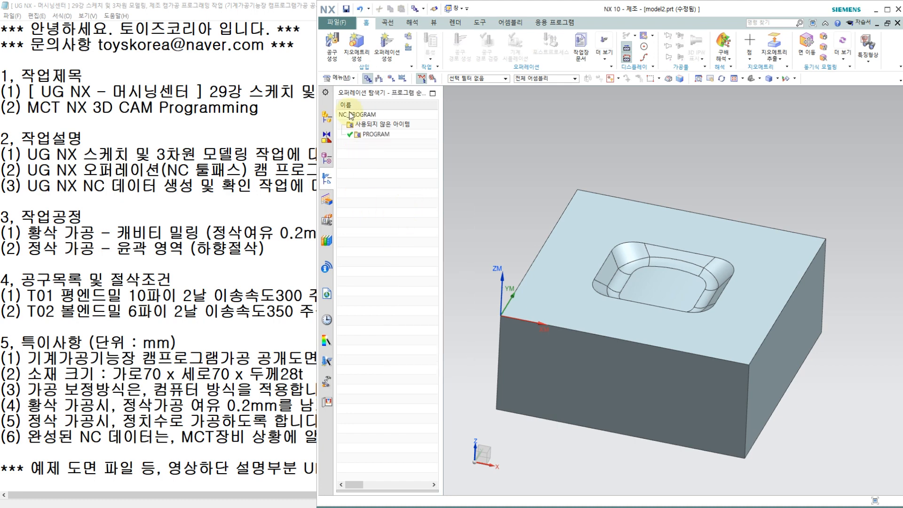
click(383, 50)
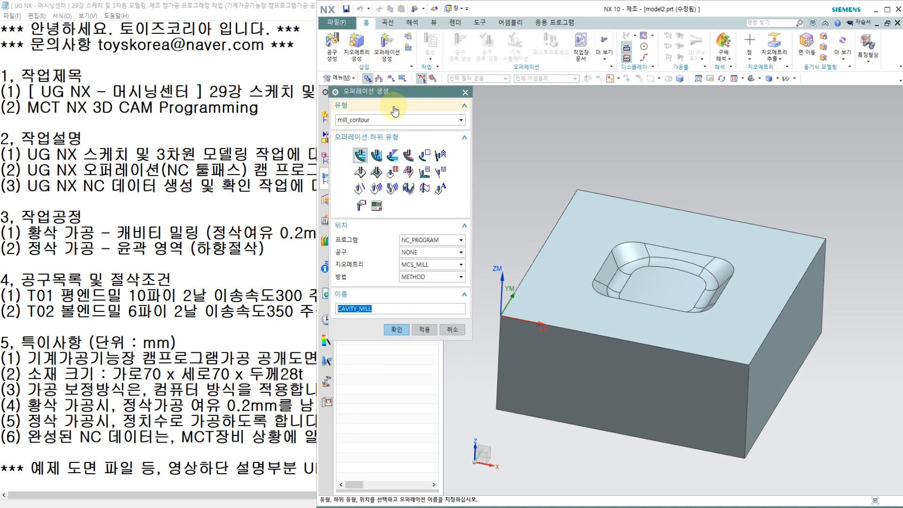
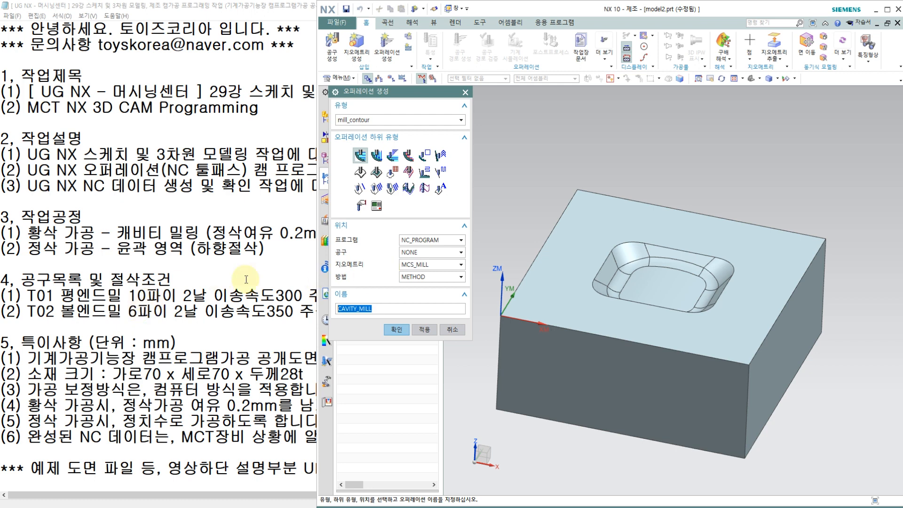
Assign the operation to program PROGRAM, tool T01, geometry WORKPIECE and method MILL_SEMI_FINISH.
click(436, 245)
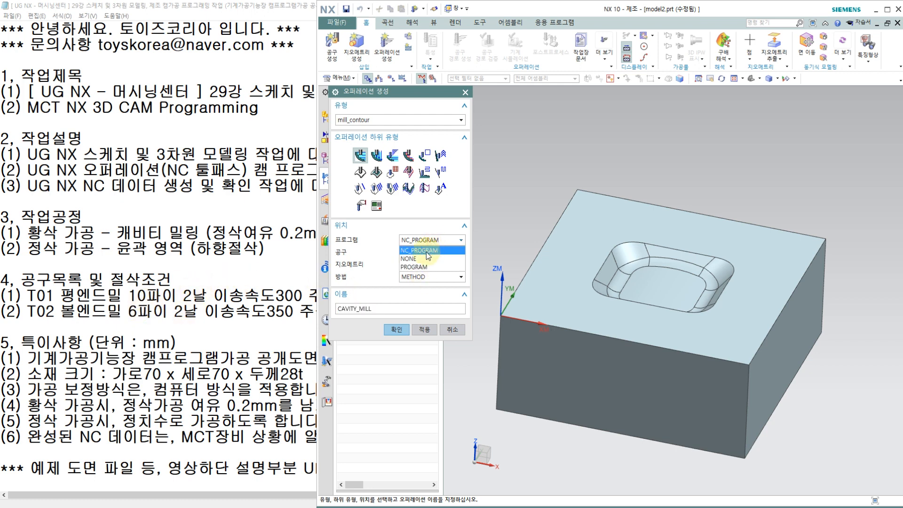
click(417, 268)
click(428, 252)
click(420, 268)
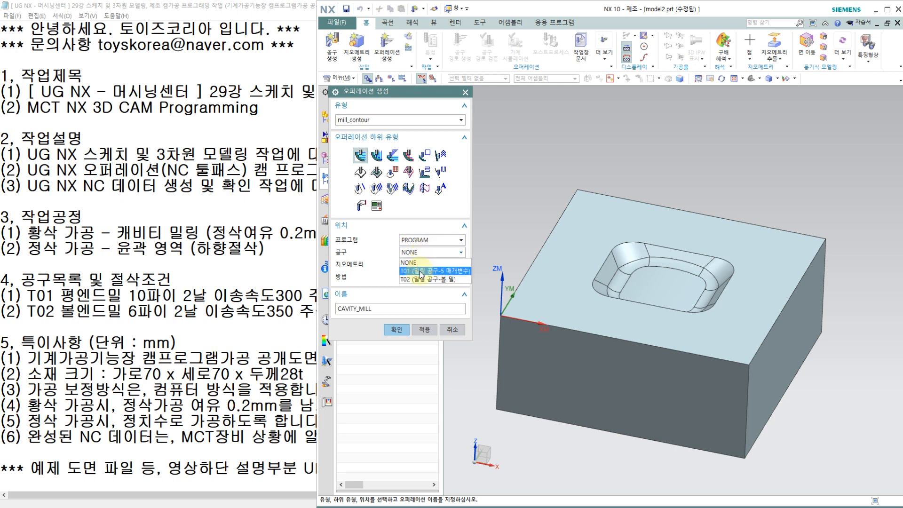
click(421, 265)
click(419, 282)
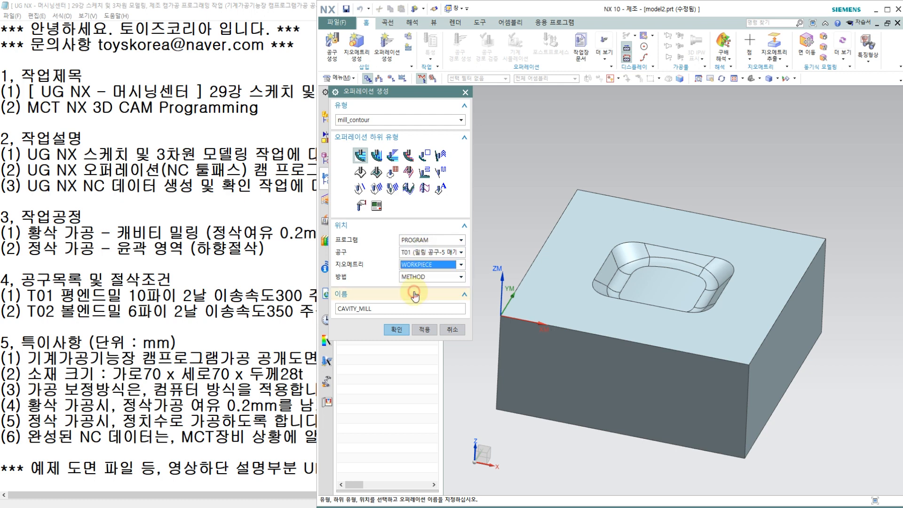
click(419, 279)
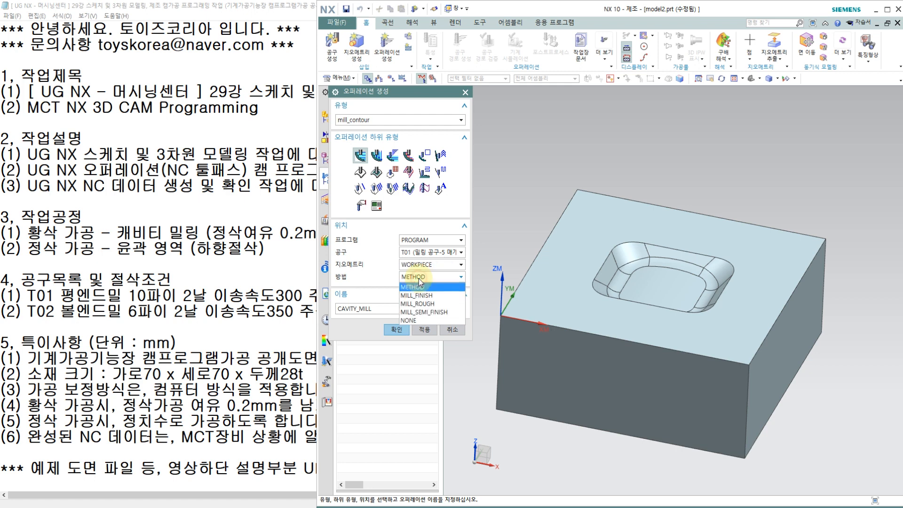
click(424, 313)
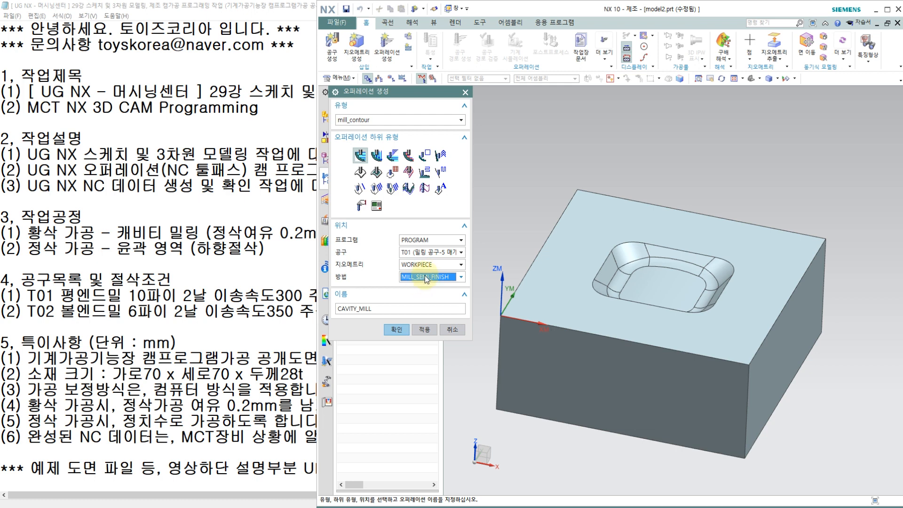
Name the cavity milling operation 황삭가공 and create it.
double_click(395, 308)
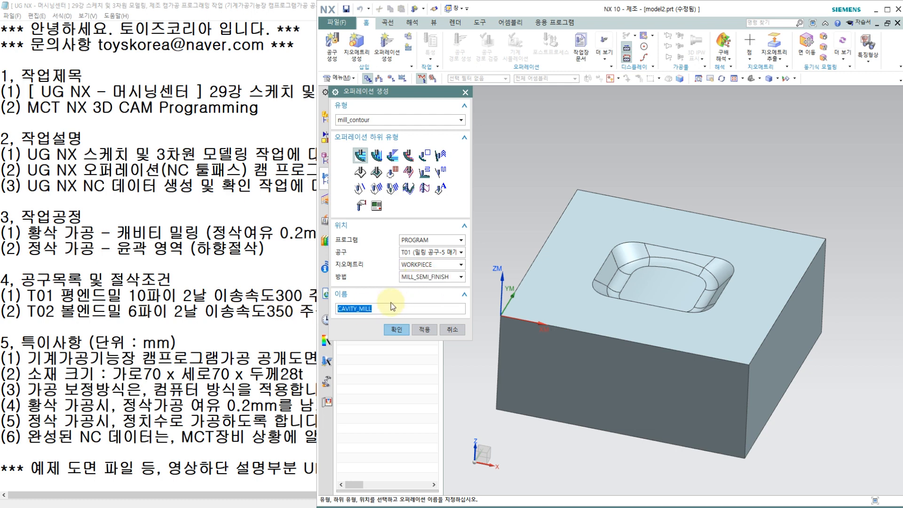
key(BackSpace)
text(황삭가공)
click(396, 329)
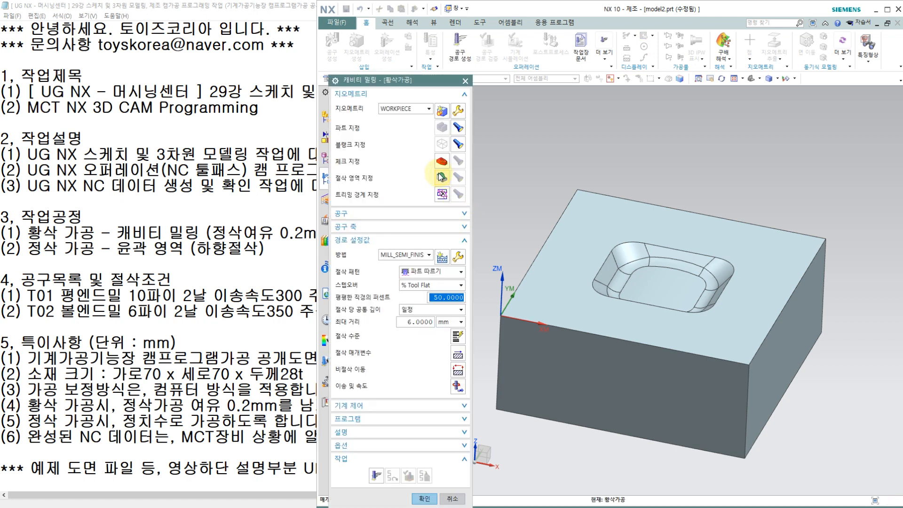
Specify all wall, blend and floor faces of the pocket as the cut area.
click(442, 177)
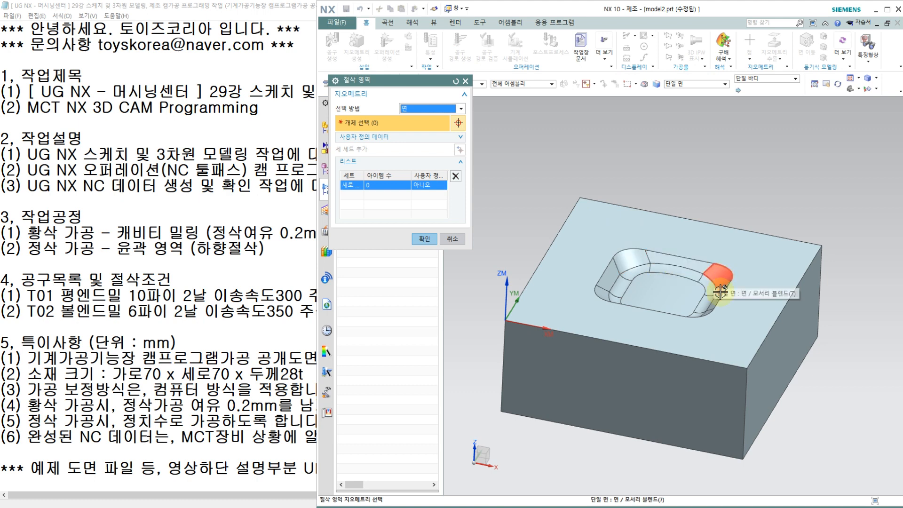
drag(561, 162, 742, 329)
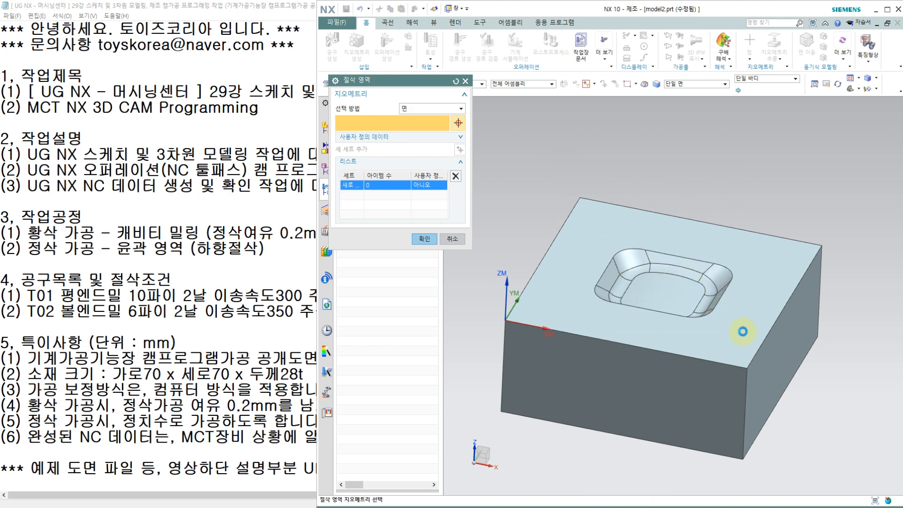
middle_drag(781, 177, 784, 232)
key(Home)
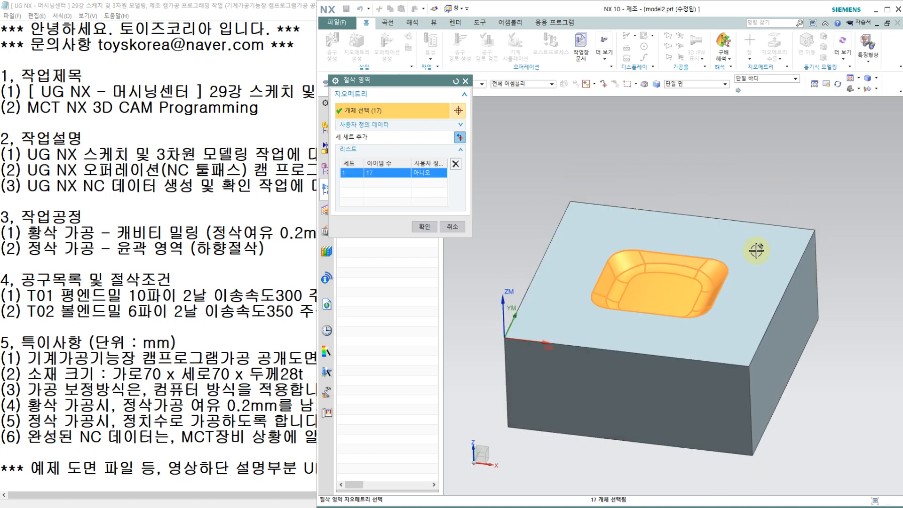
middle_drag(760, 213, 750, 182)
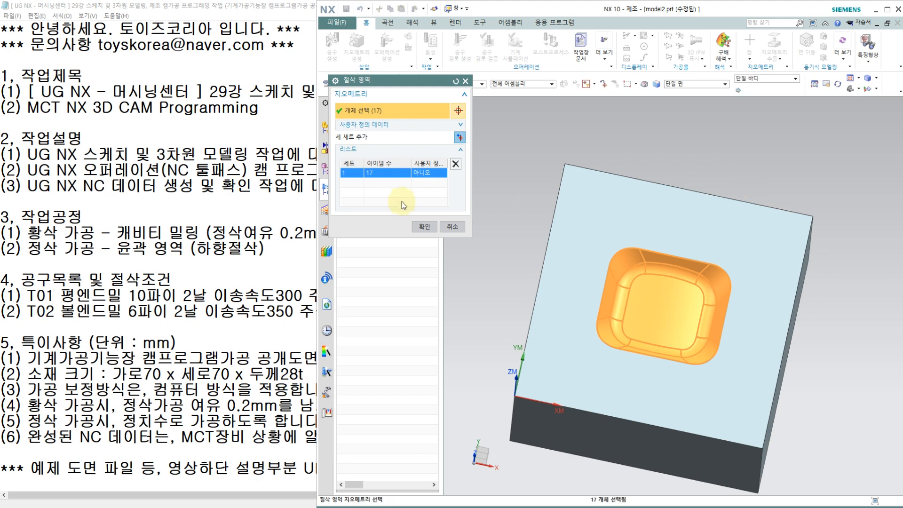
click(424, 229)
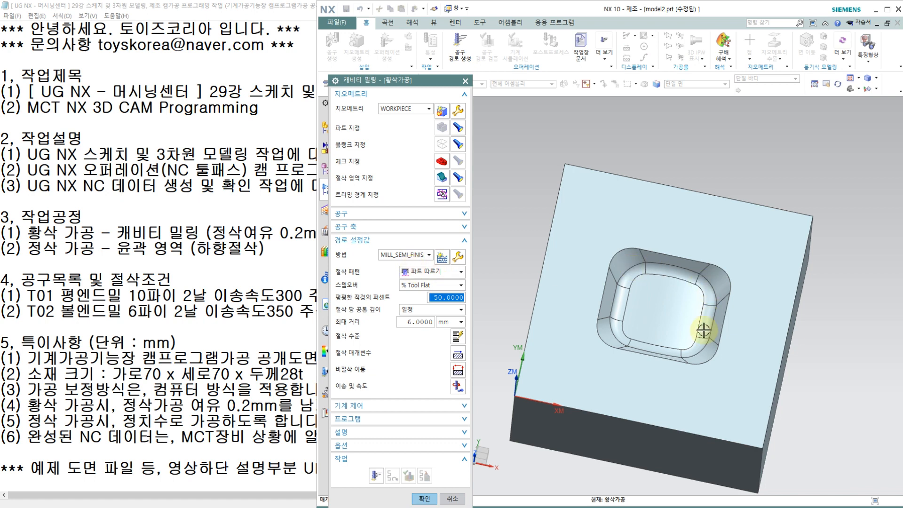
Set the cut pattern to follow part (파트 따르기) and the stepover to constant (일정) with a maximum distance of 4 mm.
click(434, 276)
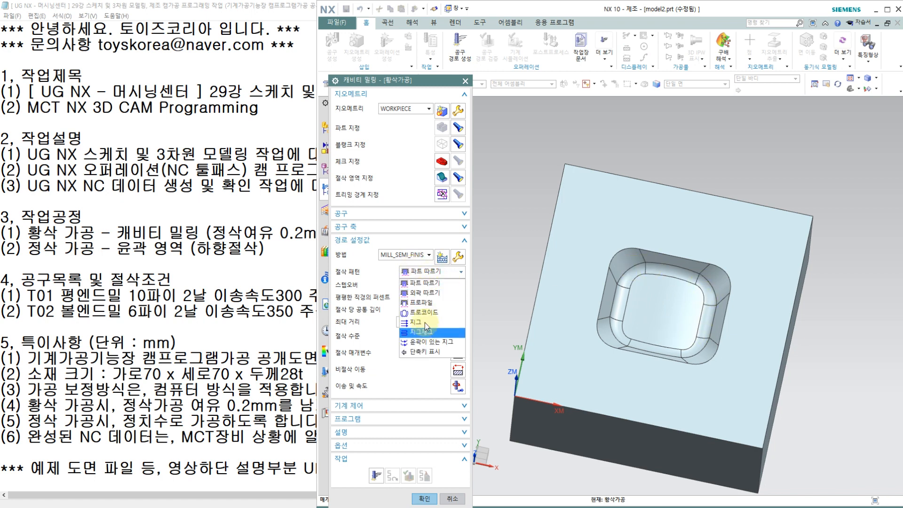
click(424, 284)
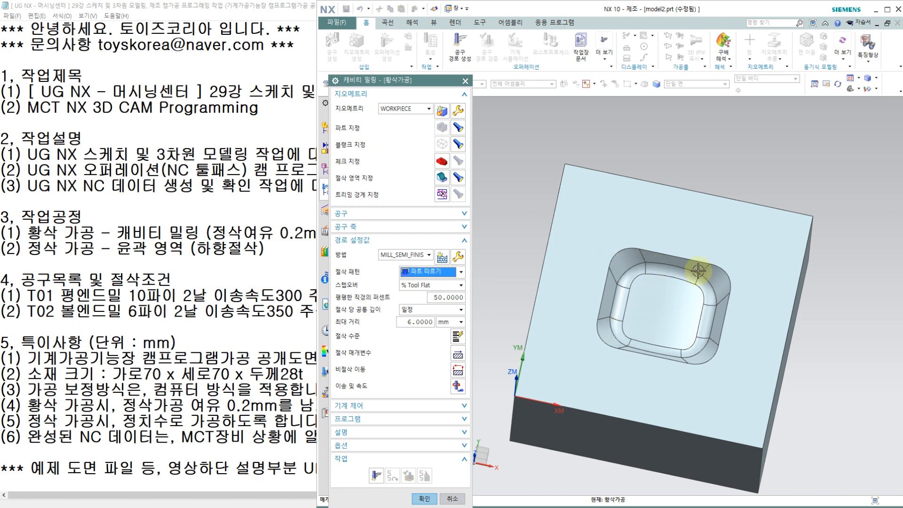
click(420, 285)
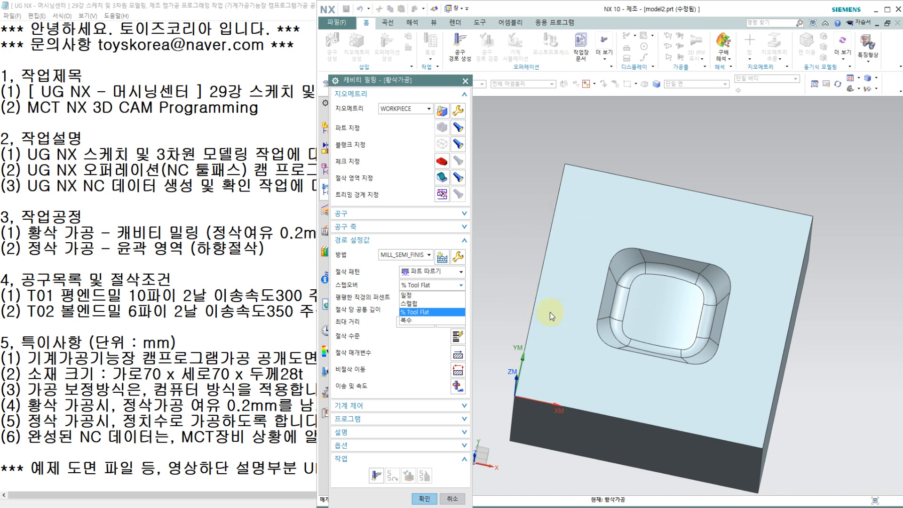
click(407, 294)
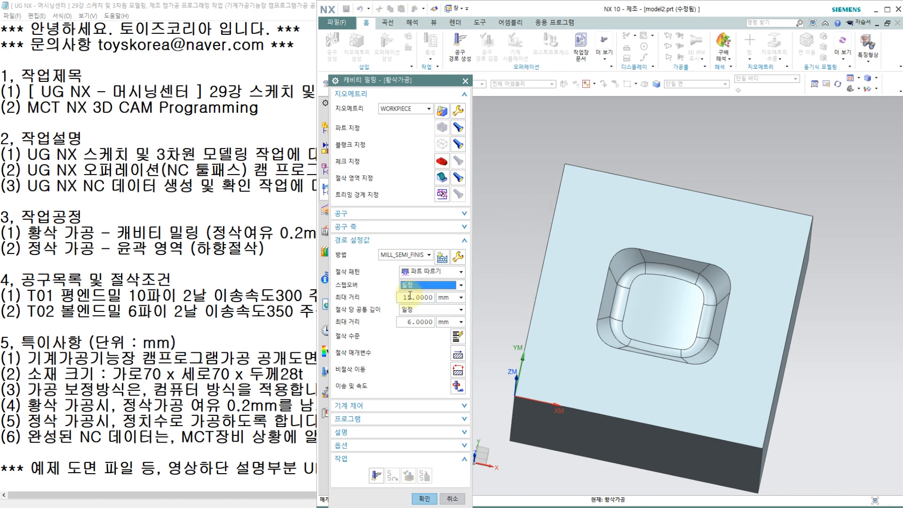
double_click(410, 295)
text(4)
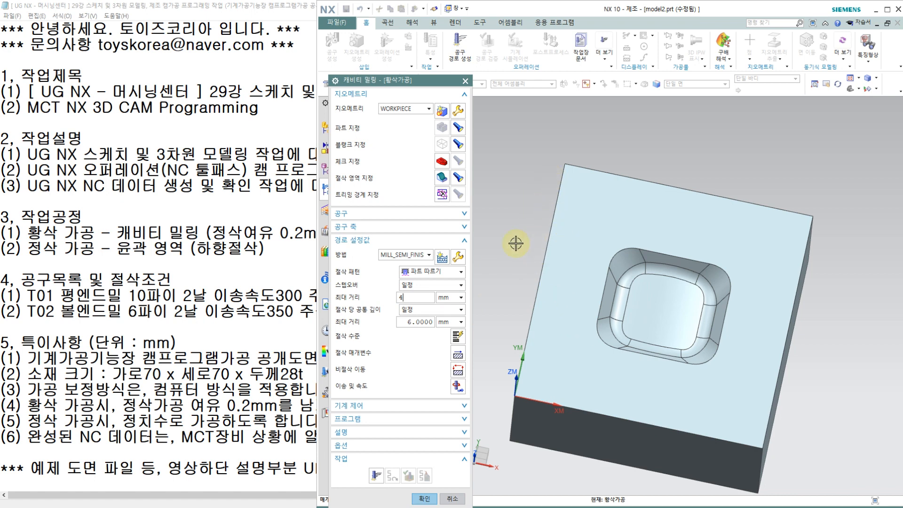
click(236, 263)
mouse_move(370, 218)
mouse_down()
mouse_move(339, 234)
mouse_move(372, 215)
mouse_up()
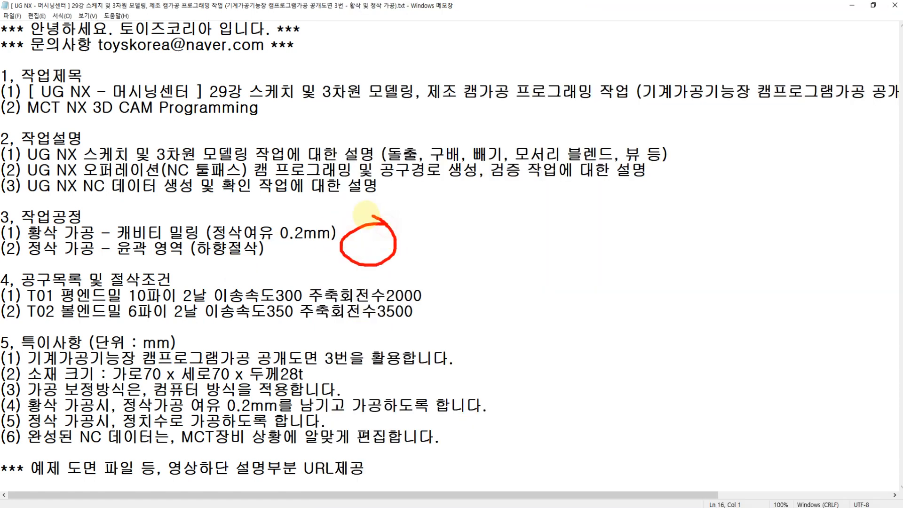
mouse_move(375, 249)
mouse_down()
mouse_move(562, 252)
mouse_move(567, 269)
mouse_up()
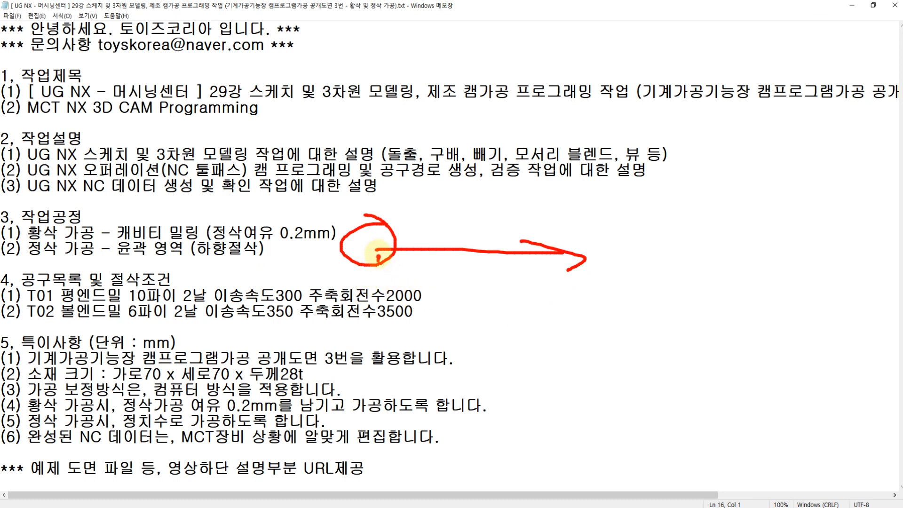
mouse_move(378, 254)
mouse_down()
mouse_move(351, 282)
mouse_move(383, 263)
mouse_move(578, 275)
mouse_move(553, 305)
mouse_up()
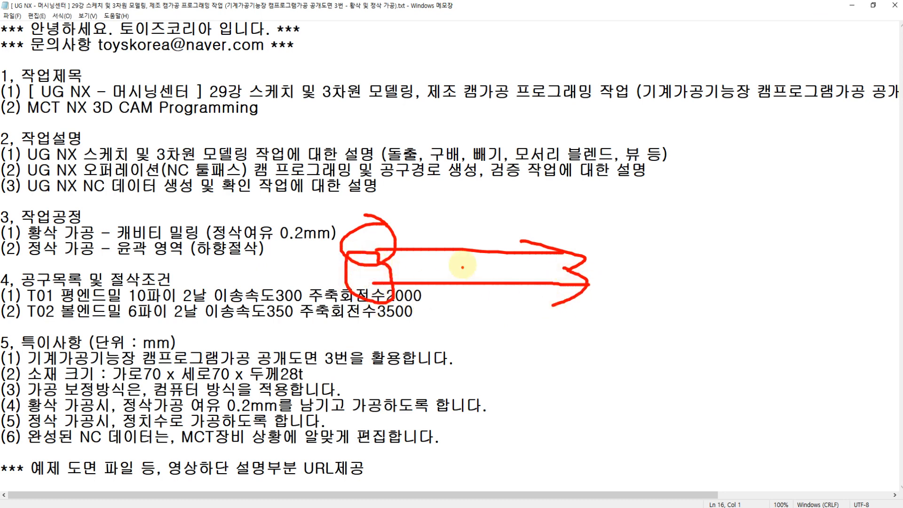
drag(468, 267, 467, 249)
mouse_move(467, 282)
mouse_down()
mouse_move(477, 262)
mouse_move(596, 241)
mouse_move(581, 253)
mouse_up()
mouse_move(640, 225)
mouse_down()
mouse_move(660, 243)
mouse_move(653, 258)
mouse_up()
drag(674, 244, 736, 244)
drag(619, 317, 606, 346)
drag(630, 343, 660, 347)
click(677, 348)
mouse_move(678, 364)
mouse_down()
mouse_move(649, 379)
mouse_move(684, 377)
mouse_up()
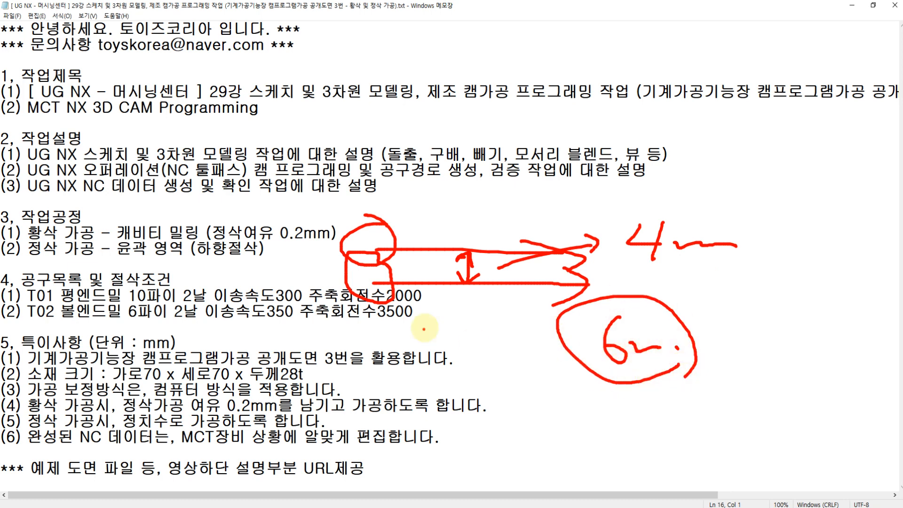
mouse_move(404, 307)
mouse_down()
mouse_move(408, 329)
mouse_move(416, 311)
mouse_move(500, 311)
mouse_up()
drag(432, 350, 483, 345)
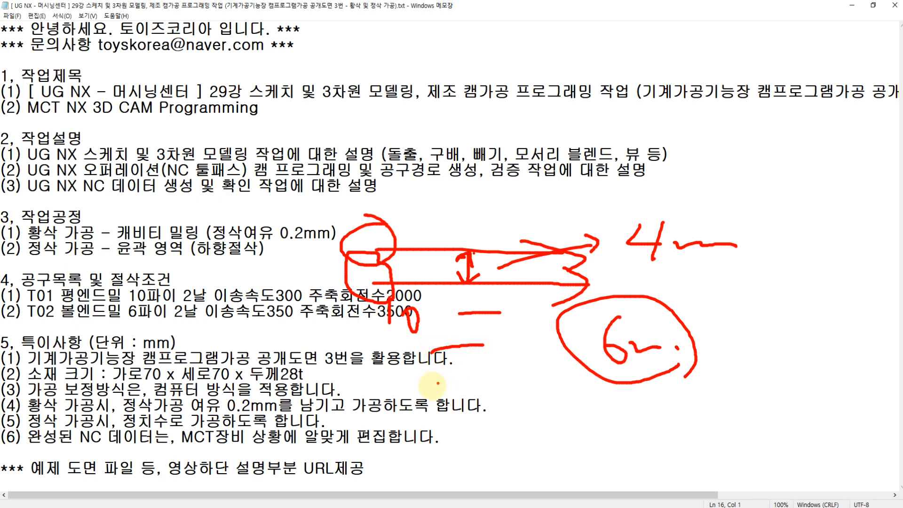
drag(428, 384, 497, 379)
drag(684, 343, 632, 371)
drag(602, 334, 641, 364)
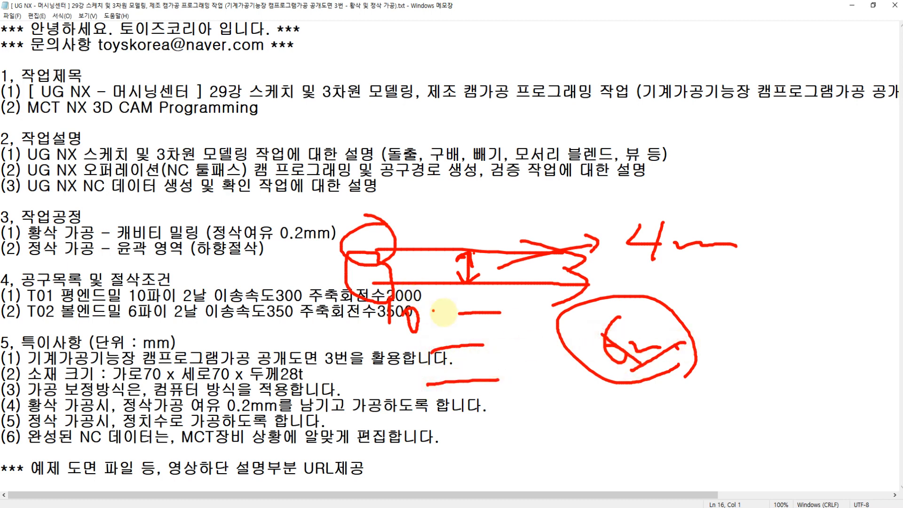
drag(443, 312, 517, 311)
drag(442, 350, 502, 348)
drag(428, 384, 512, 385)
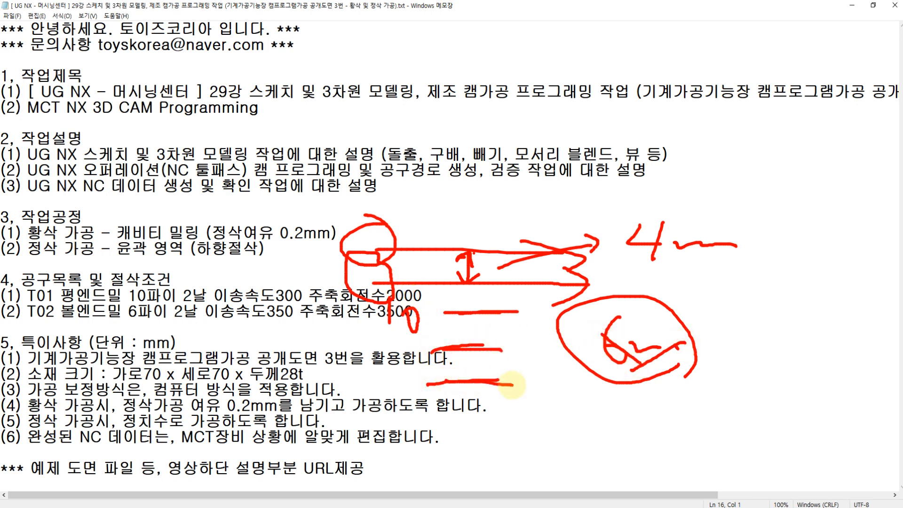
mouse_move(582, 374)
mouse_down()
mouse_move(568, 407)
mouse_move(583, 391)
mouse_move(562, 409)
mouse_move(577, 396)
mouse_up()
mouse_move(666, 267)
mouse_down()
mouse_move(676, 269)
mouse_move(708, 198)
mouse_up()
key(Escape)
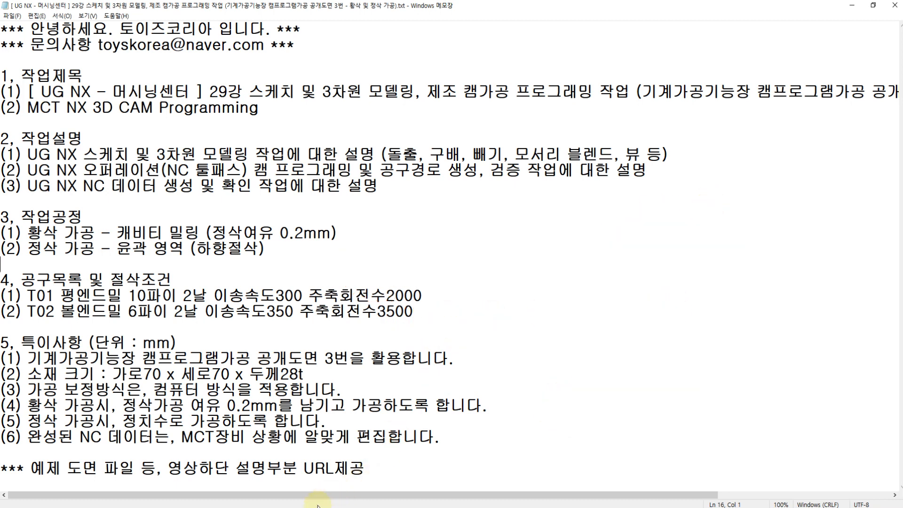
click(317, 506)
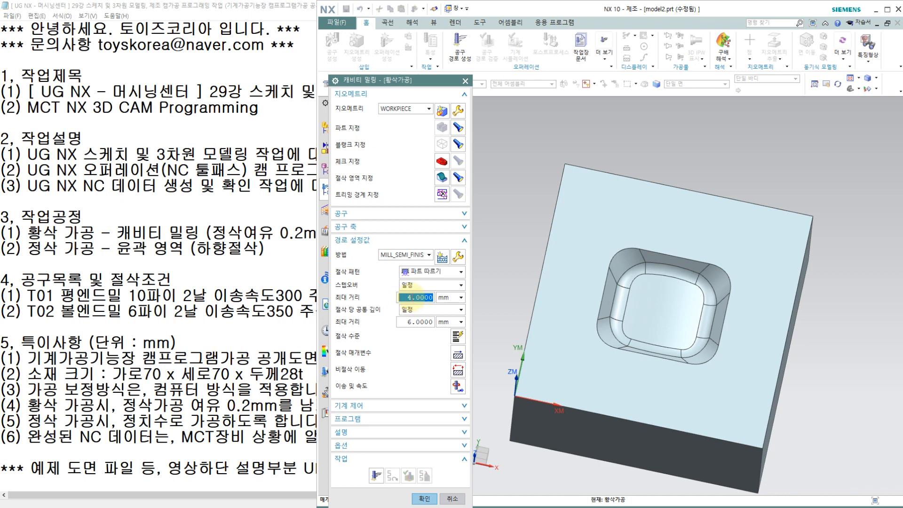
Try a stepover maximum distance of 11 mm, then restore it to 4 mm.
double_click(408, 300)
text(11)
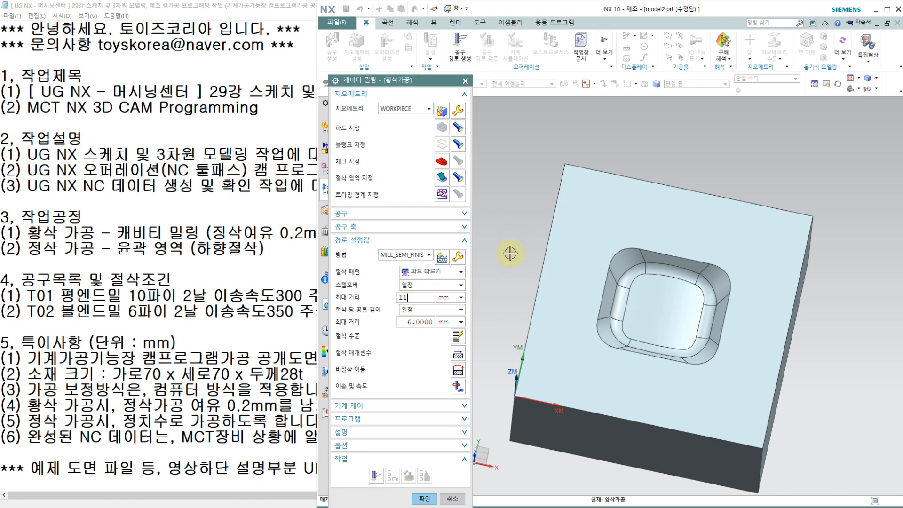
double_click(414, 299)
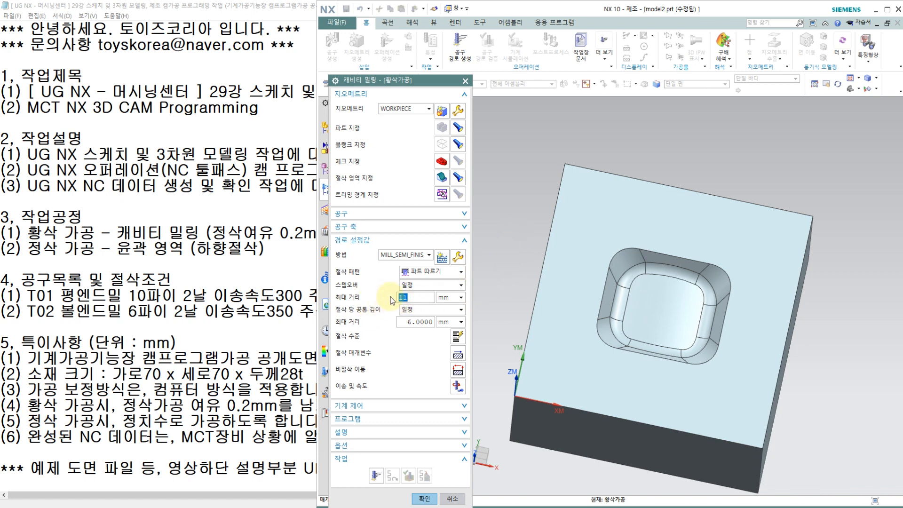
text(4)
Set the maximum distance of the common depth per cut to 1 mm and the cut order to depth first (깊이를 우선).
double_click(410, 322)
text(1)
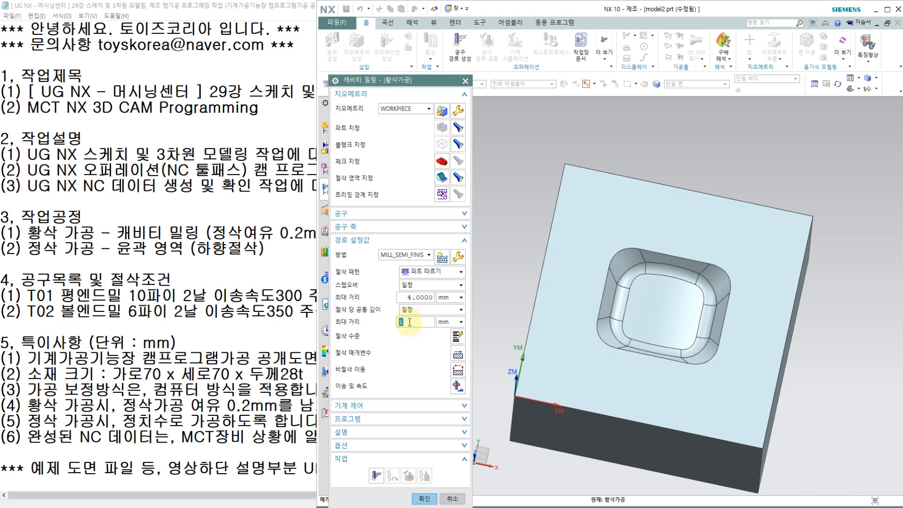
click(459, 353)
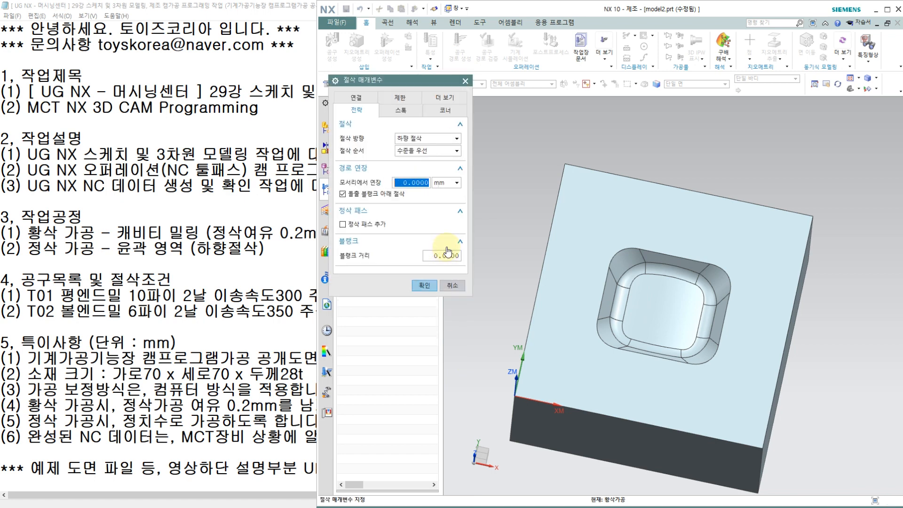
click(417, 150)
click(413, 161)
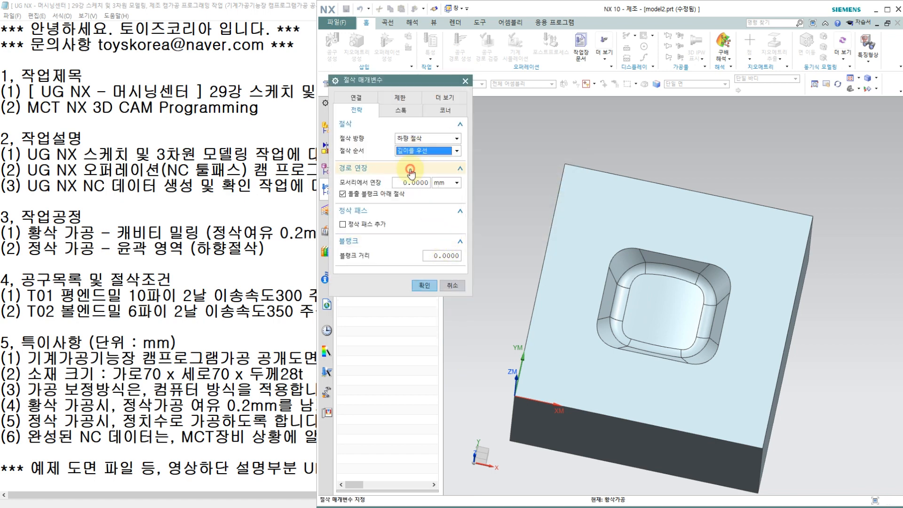
Set the part side stock to 0.2 in the cutting parameters and accept them.
click(406, 112)
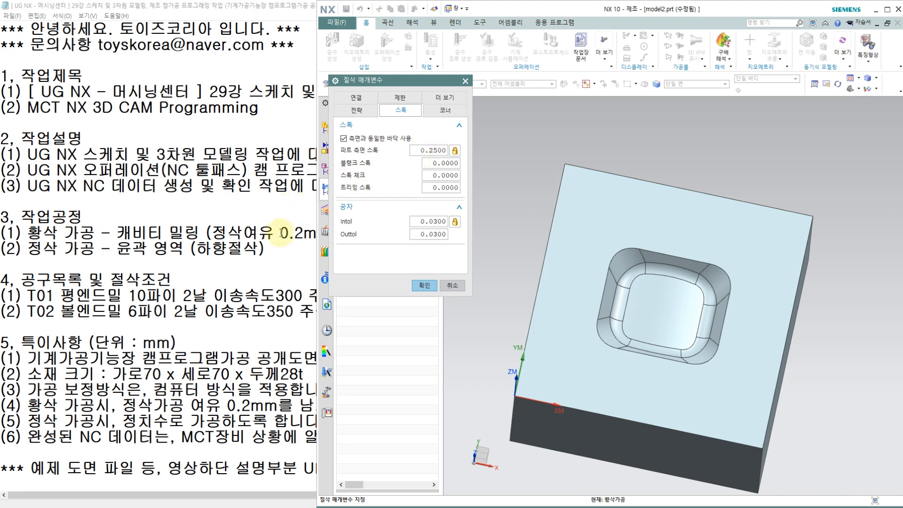
click(429, 149)
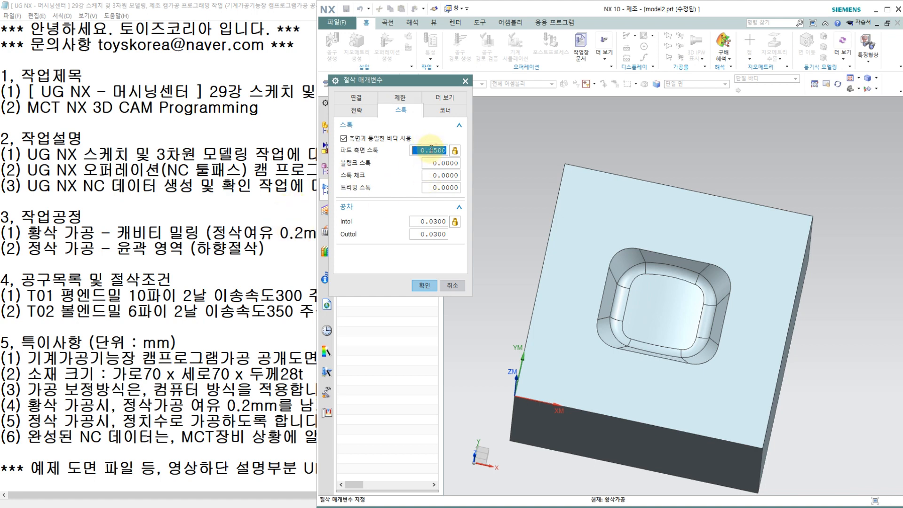
text(0.)
click(418, 151)
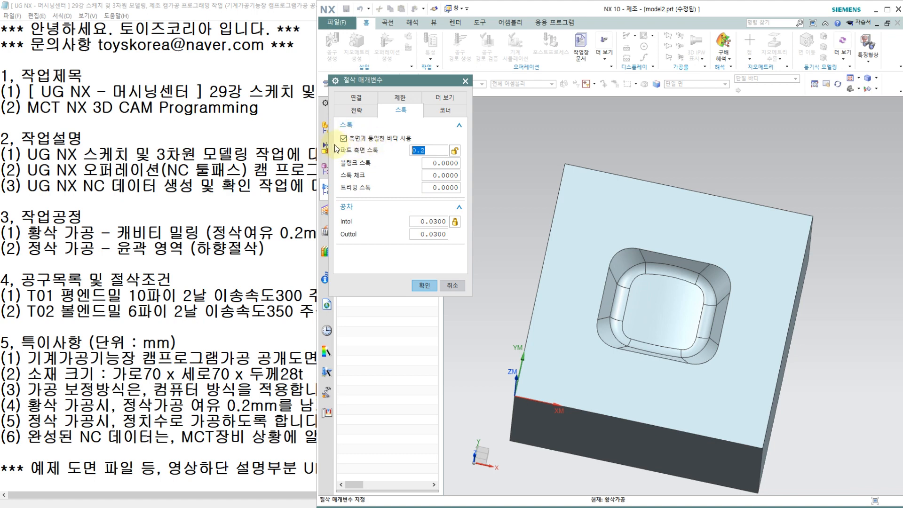
click(425, 285)
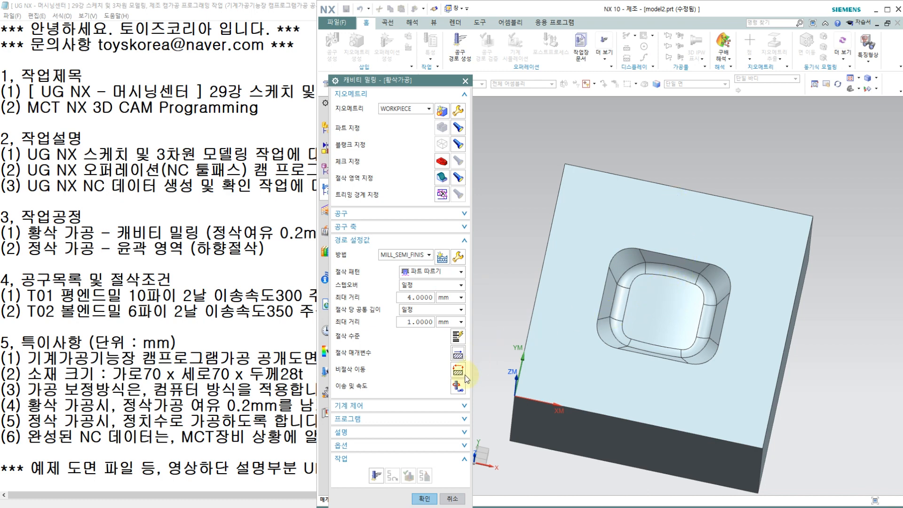
Open the feeds and speeds settings, then check the T01 and T02 feed rates and spindle speeds in the Notepad notes.
key(Escape)
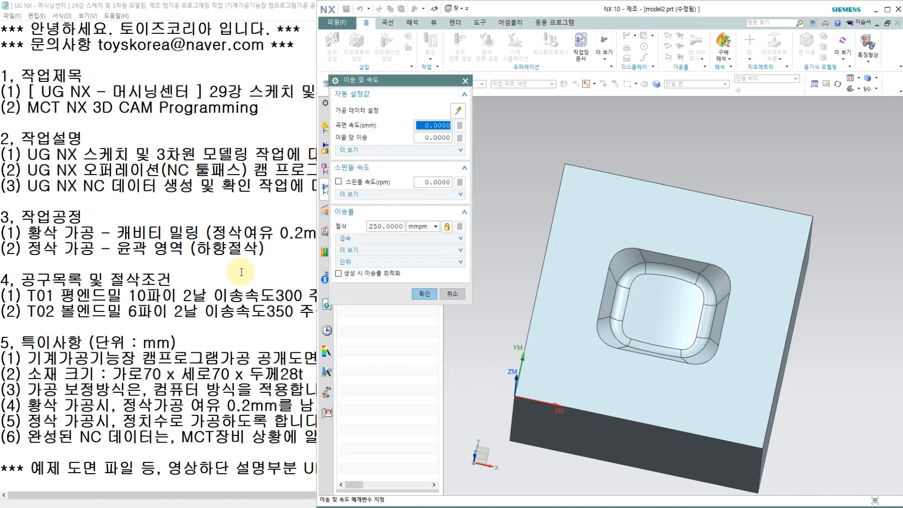
click(215, 295)
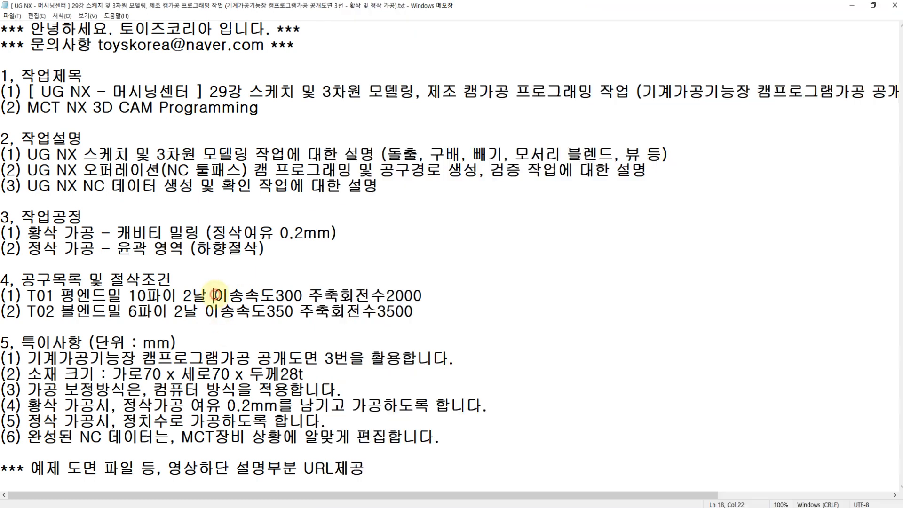
drag(302, 295, 431, 293)
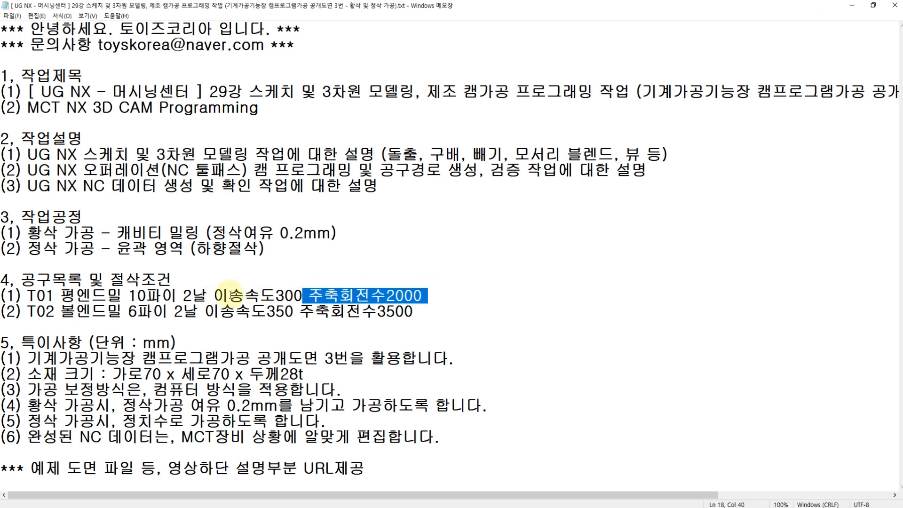
drag(214, 295, 414, 311)
drag(205, 310, 293, 311)
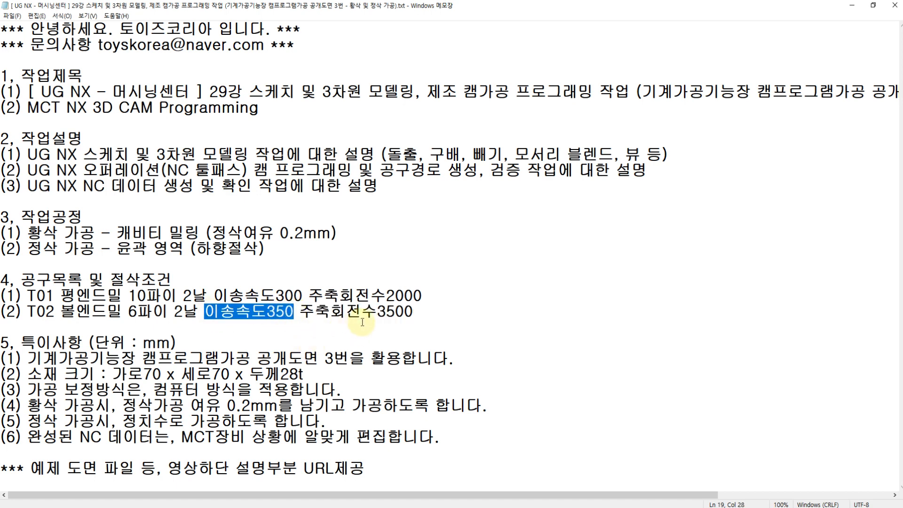
click(299, 313)
drag(299, 313, 414, 312)
click(206, 312)
drag(208, 311, 300, 311)
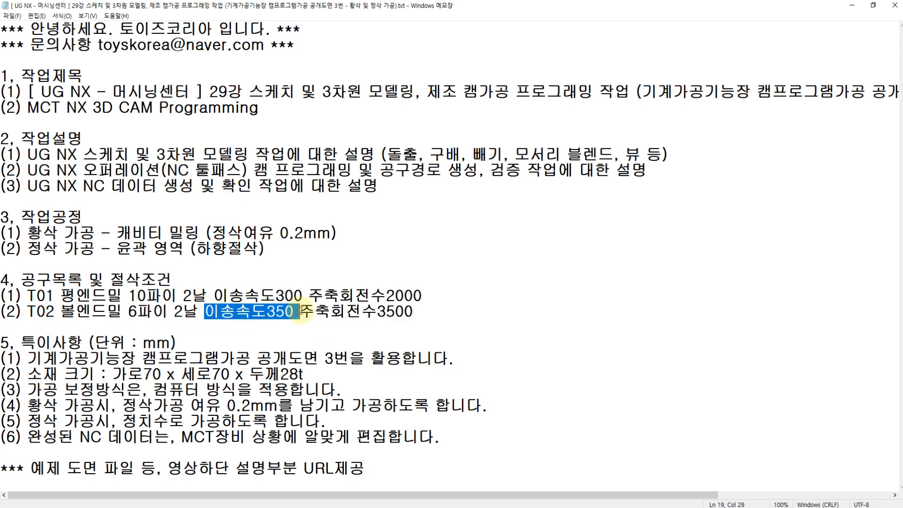
click(275, 297)
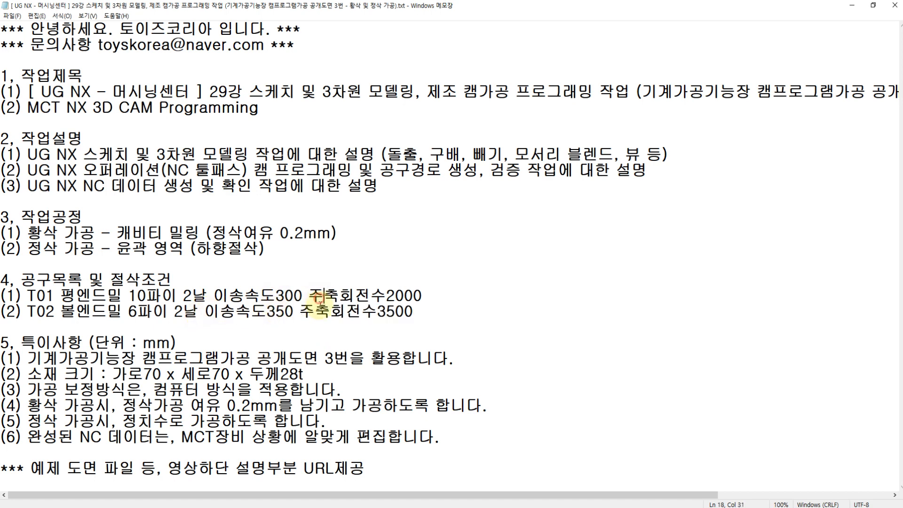
click(315, 311)
key(alt+Tab)
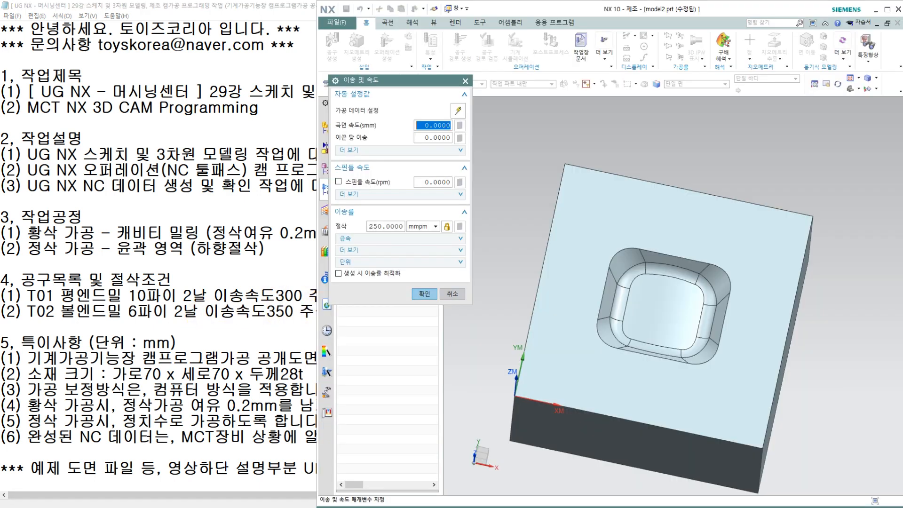
Set the spindle speed to 2000 rpm and the cut feed rate to 300 mmpm, recalculate the feed data and accept.
click(443, 183)
text(2)
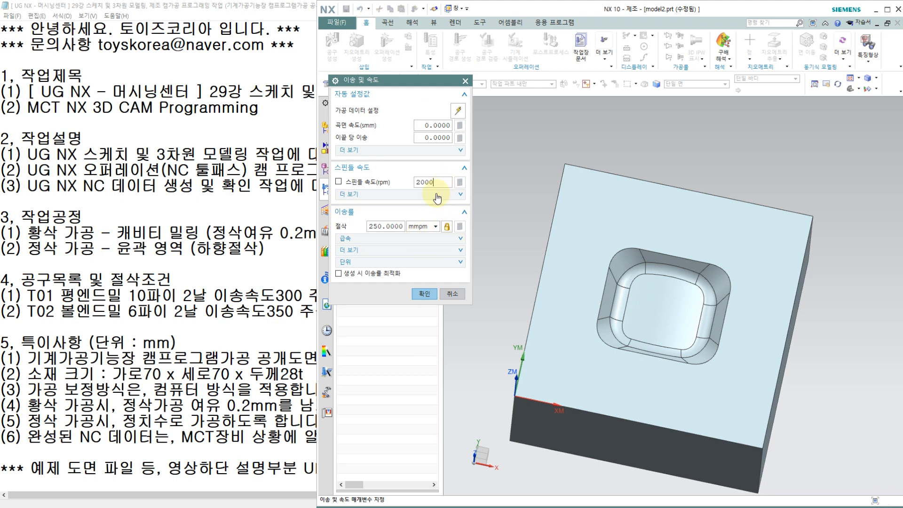
click(393, 227)
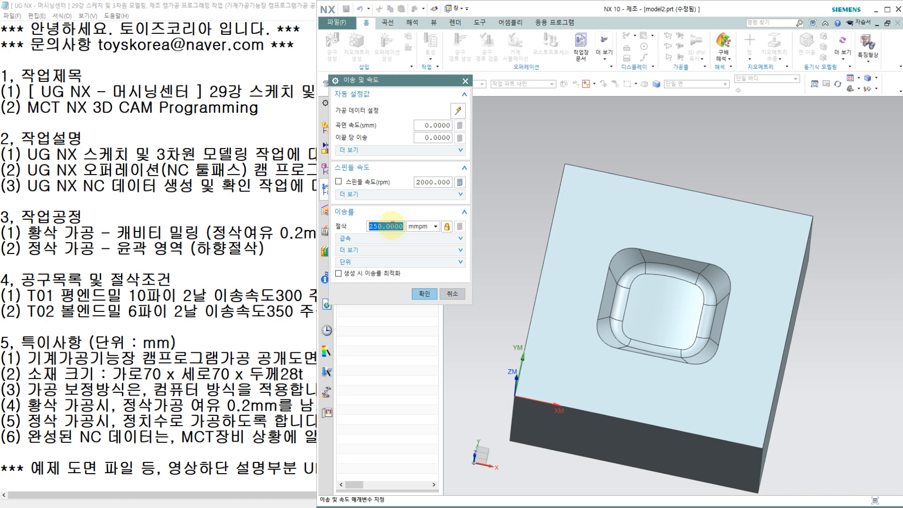
text(300)
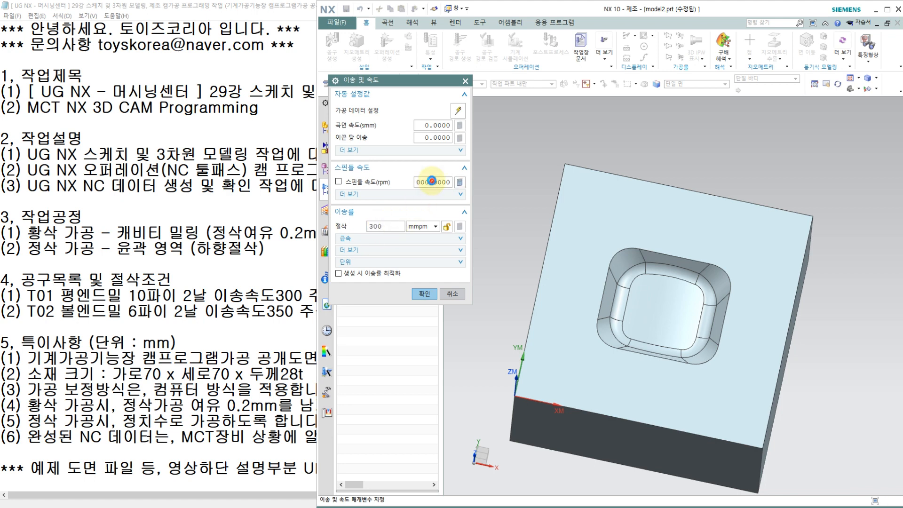
click(431, 182)
click(387, 226)
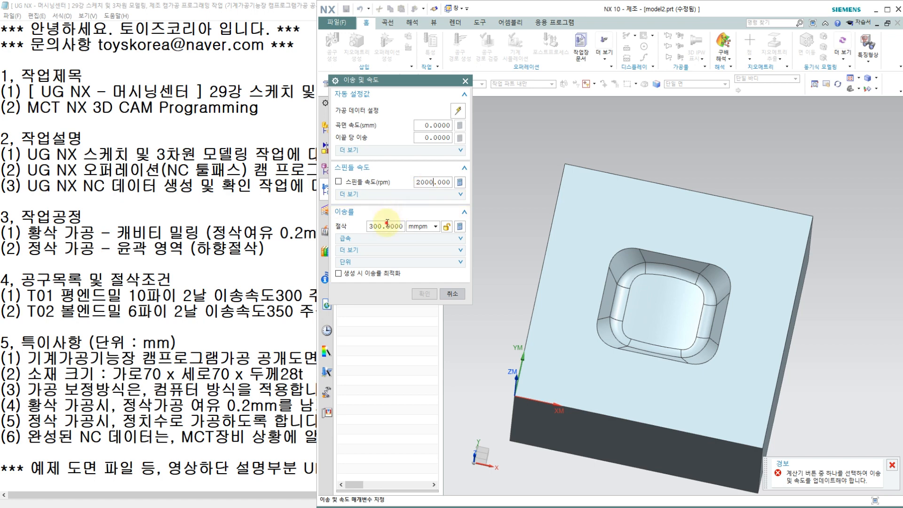
click(460, 227)
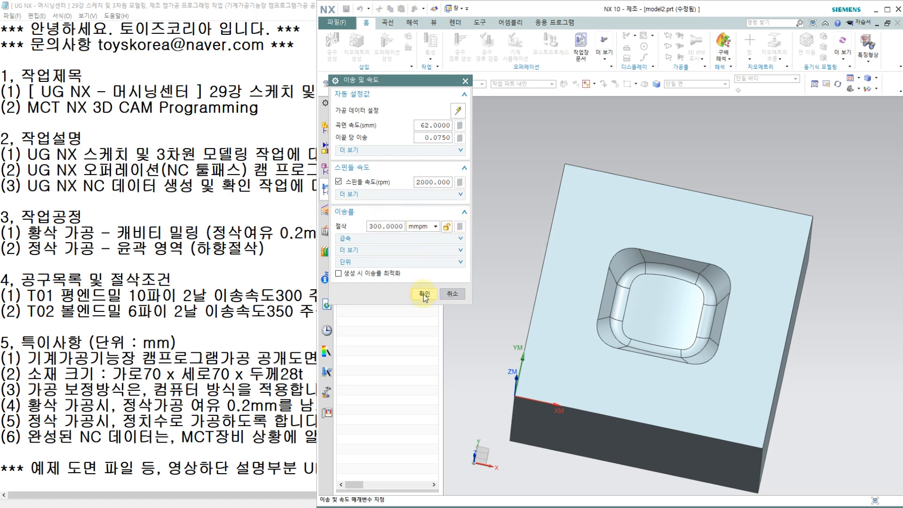
click(424, 294)
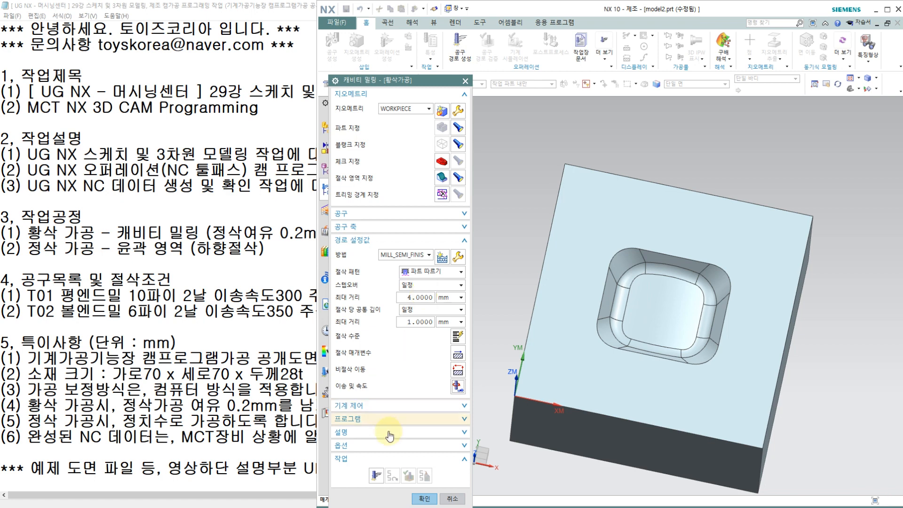
Generate the tool path of the cavity milling roughing operation 황삭가공.
click(376, 475)
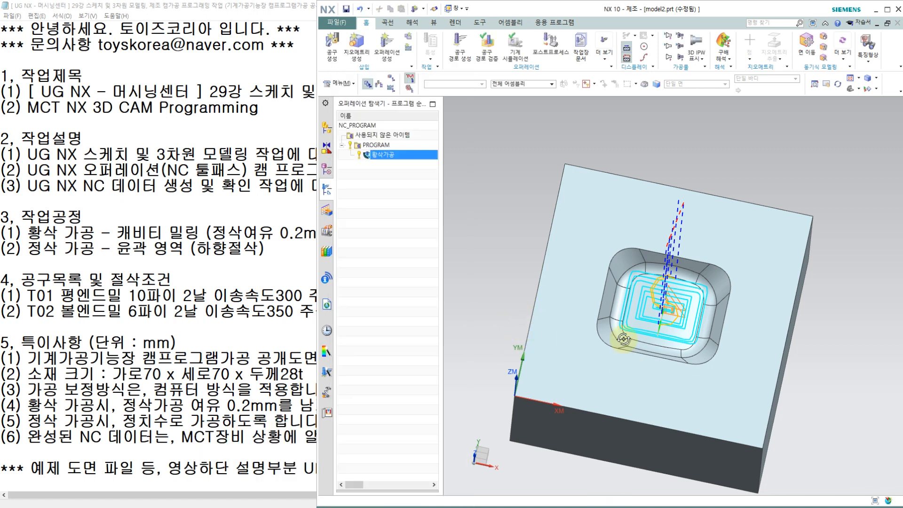
double_click(397, 144)
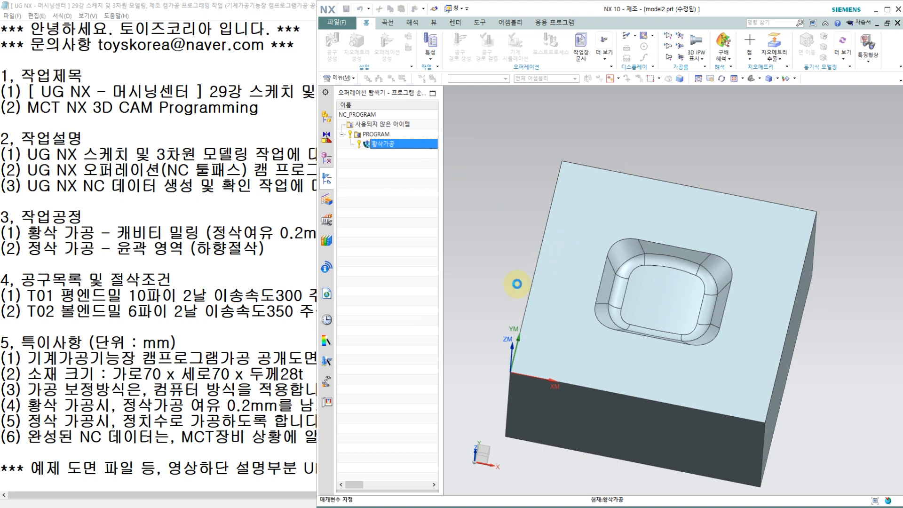
click(379, 476)
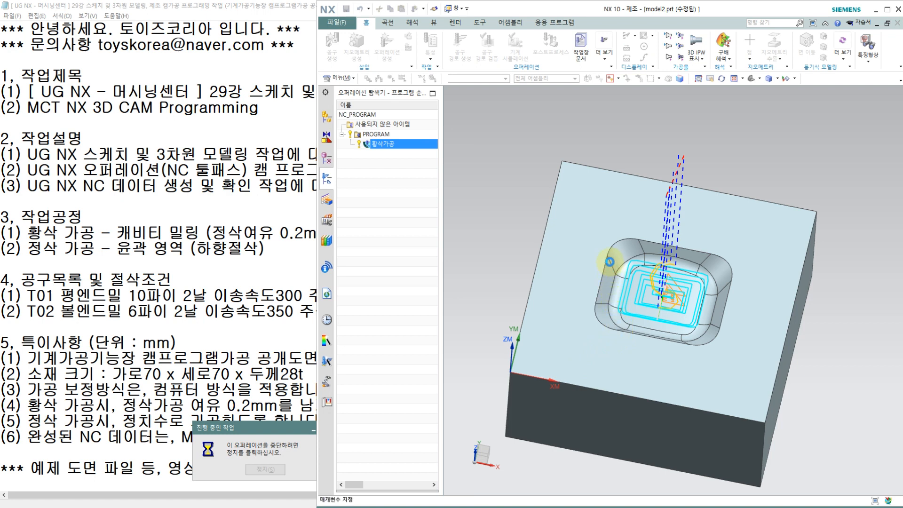
middle_drag(594, 306, 675, 254)
scroll(652, 279, up, 3)
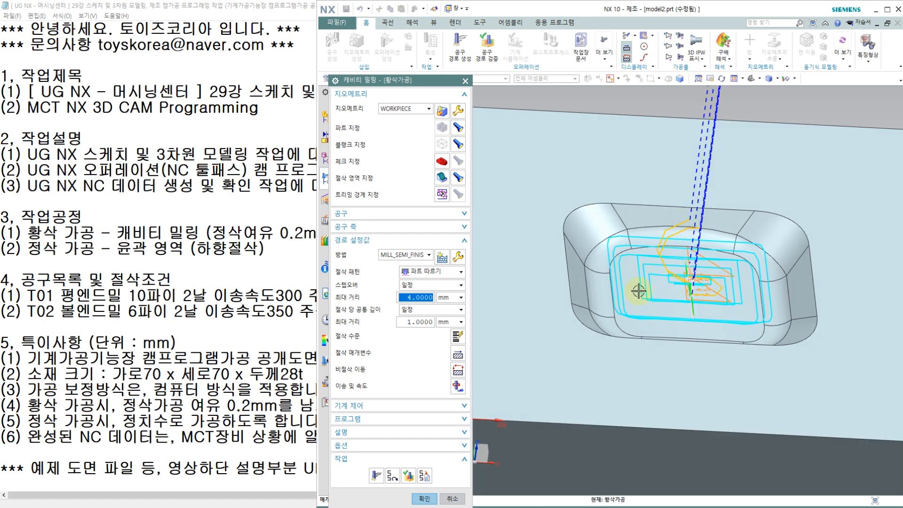
Verify the roughing tool path with the 3D dynamic simulation at animation speed 1, raised to 4 during playback, and accept the operation.
click(413, 481)
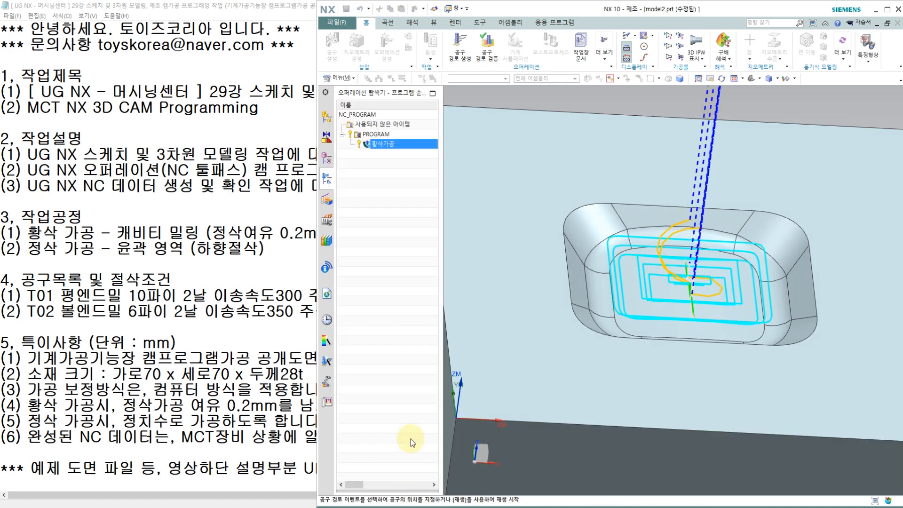
click(373, 195)
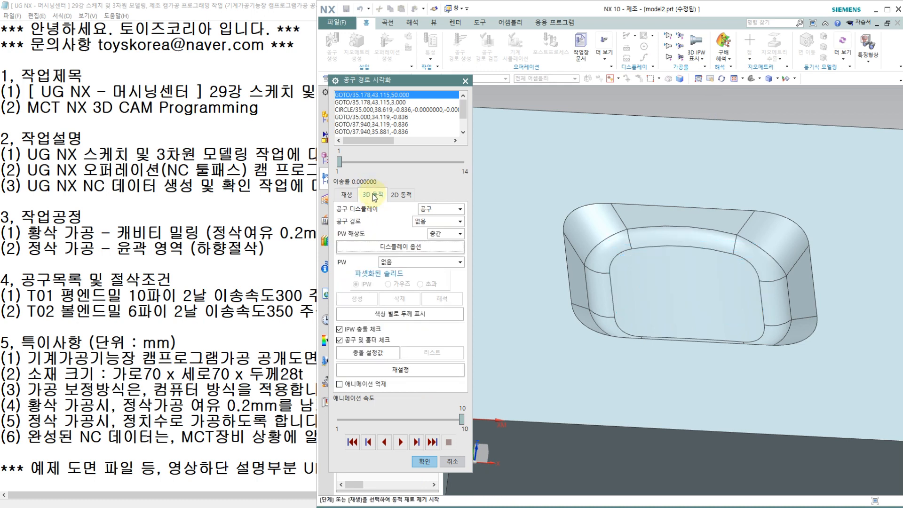
drag(369, 423, 351, 422)
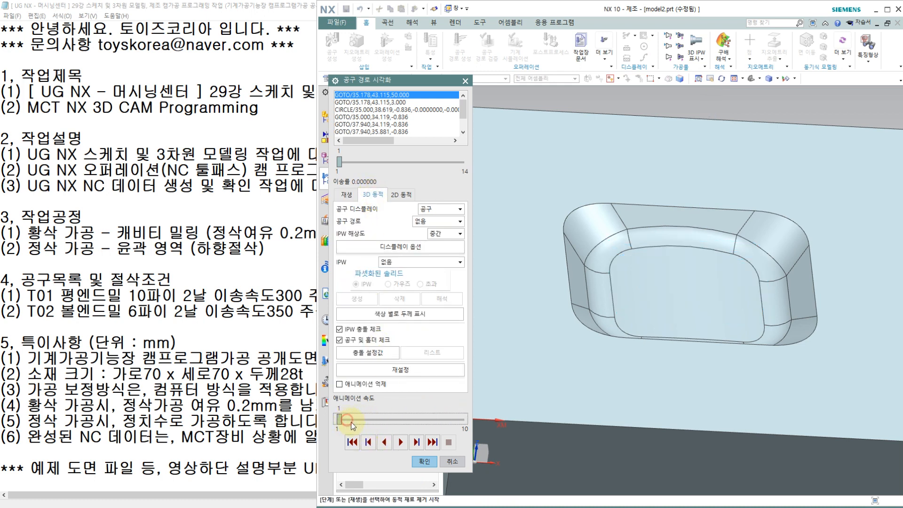
click(401, 442)
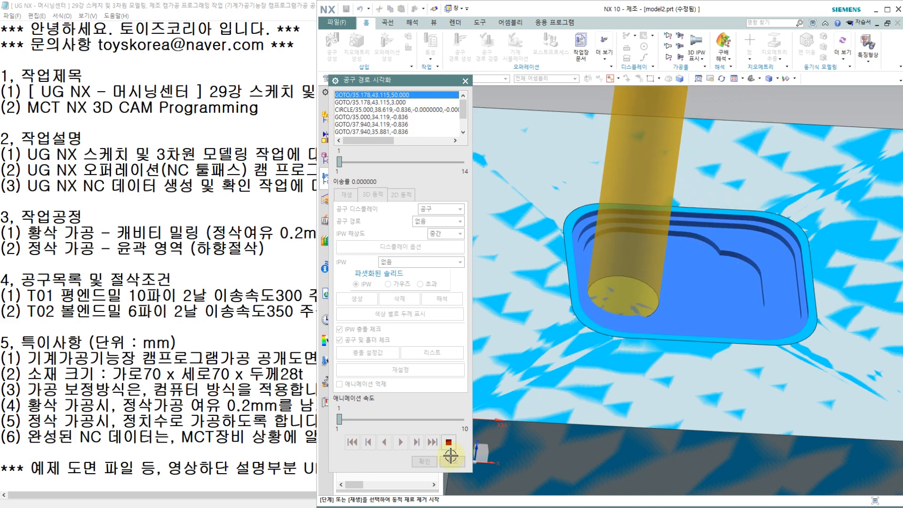
click(374, 422)
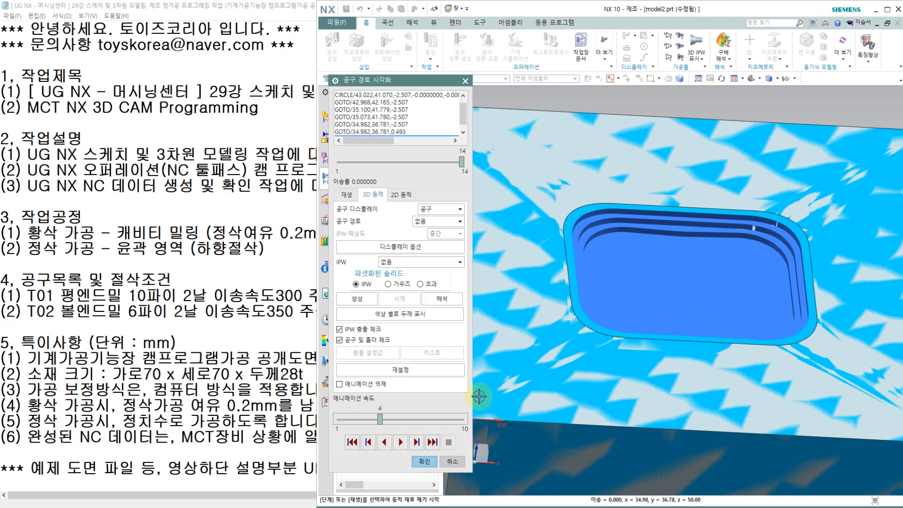
scroll(668, 312, up, 3)
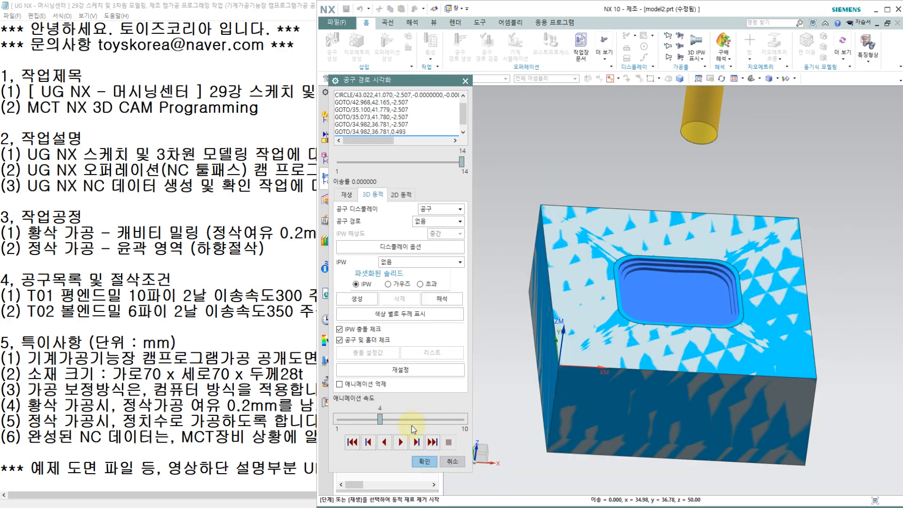
click(424, 461)
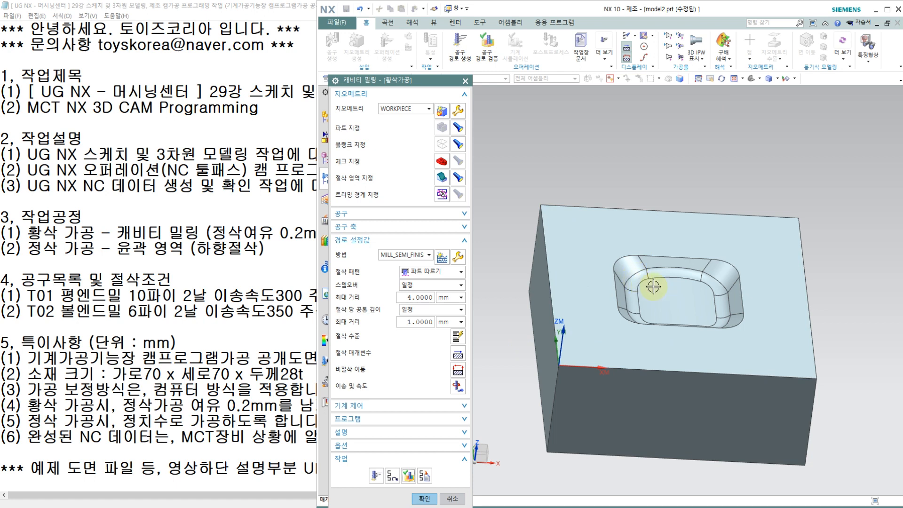
middle_drag(652, 286, 628, 288)
click(423, 500)
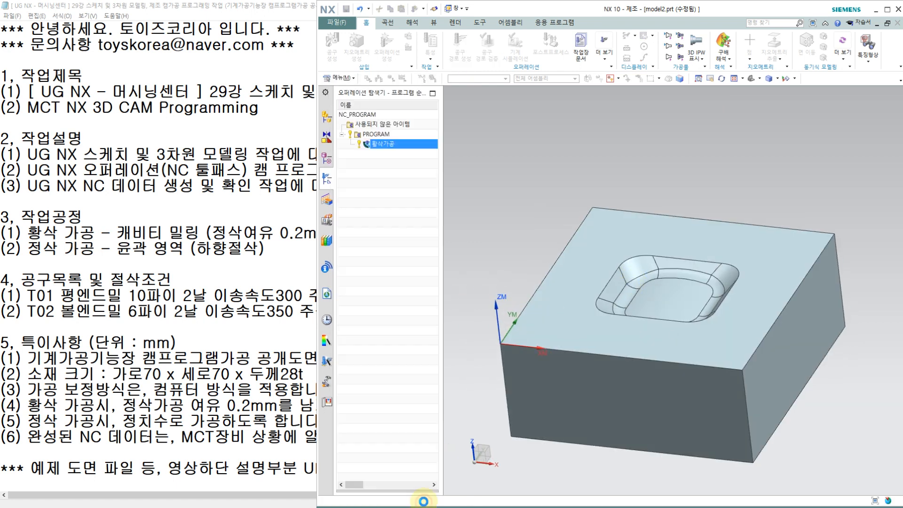
Create a contour area (윤곽 영역) operation named 정삭가공 with tool T02, geometry WORKPIECE and method MILL_FINISH.
click(386, 52)
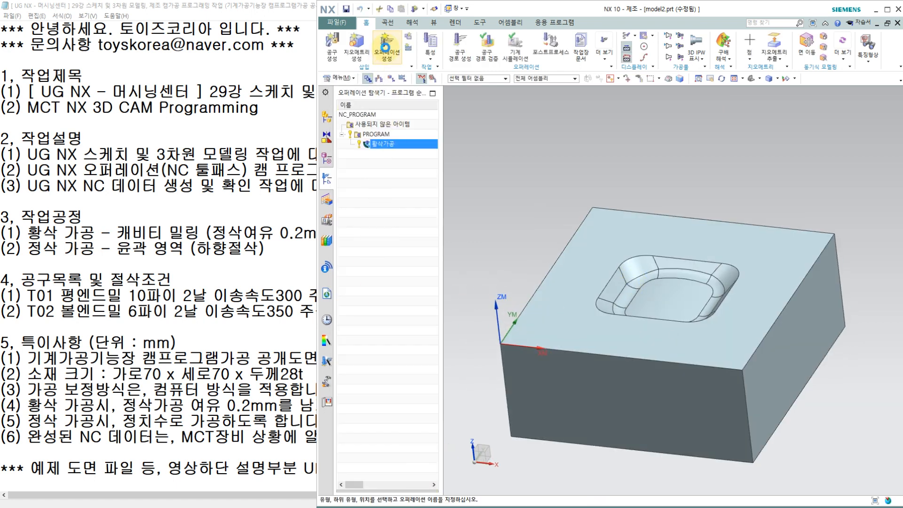
click(377, 162)
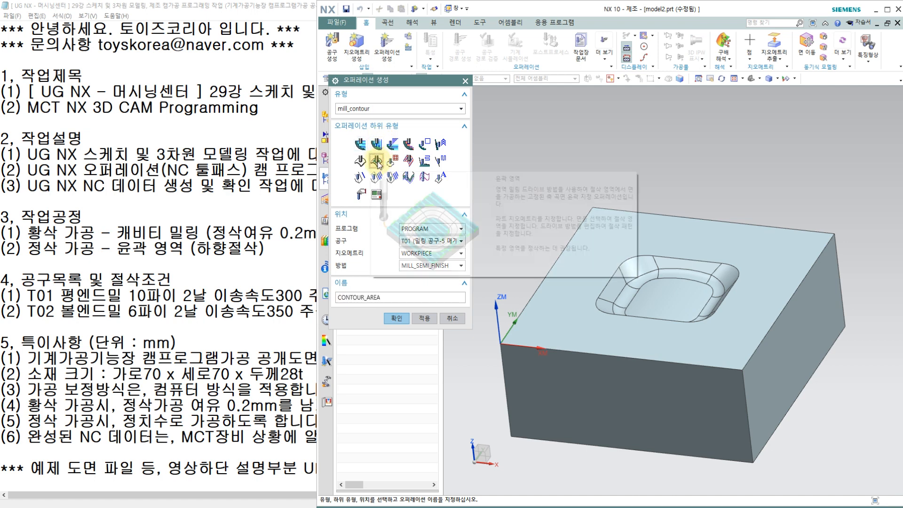
click(414, 241)
click(411, 267)
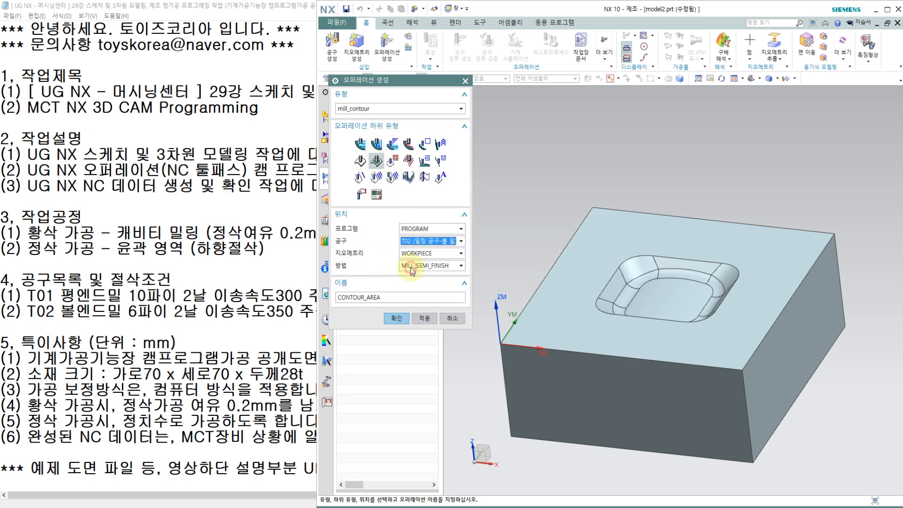
click(425, 268)
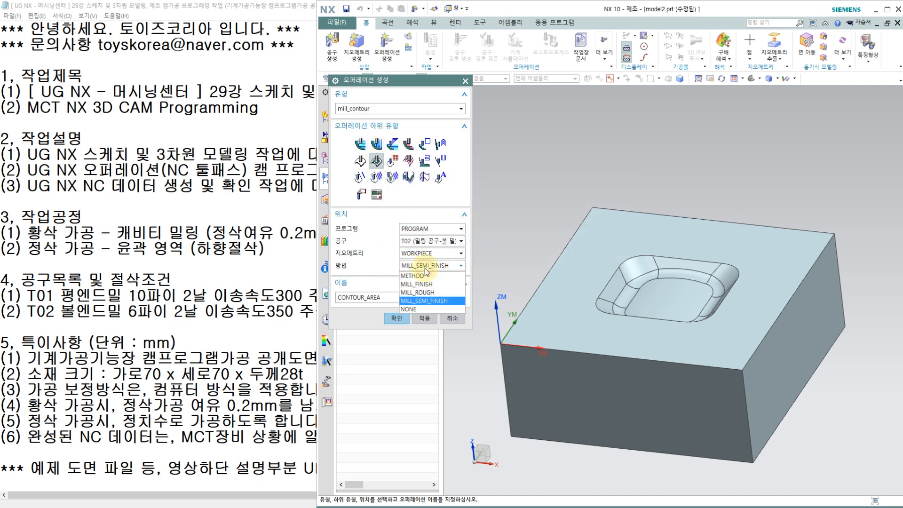
click(426, 287)
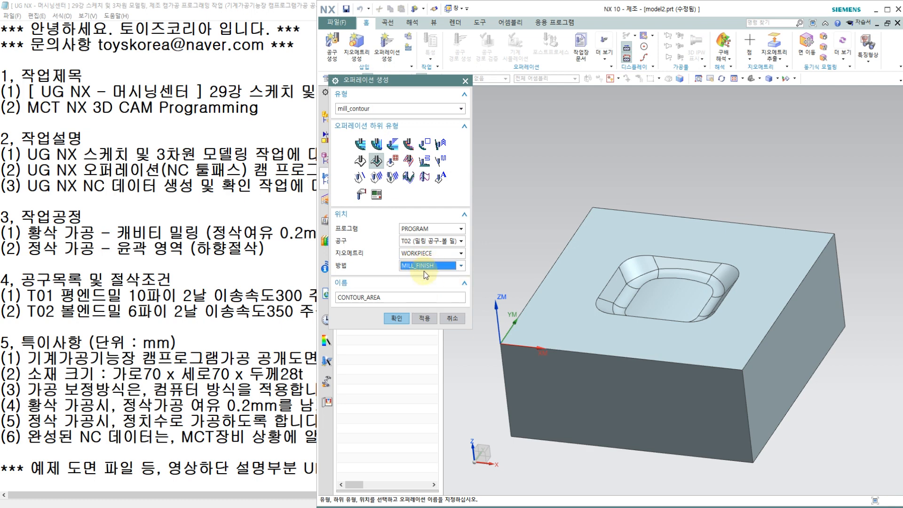
double_click(402, 297)
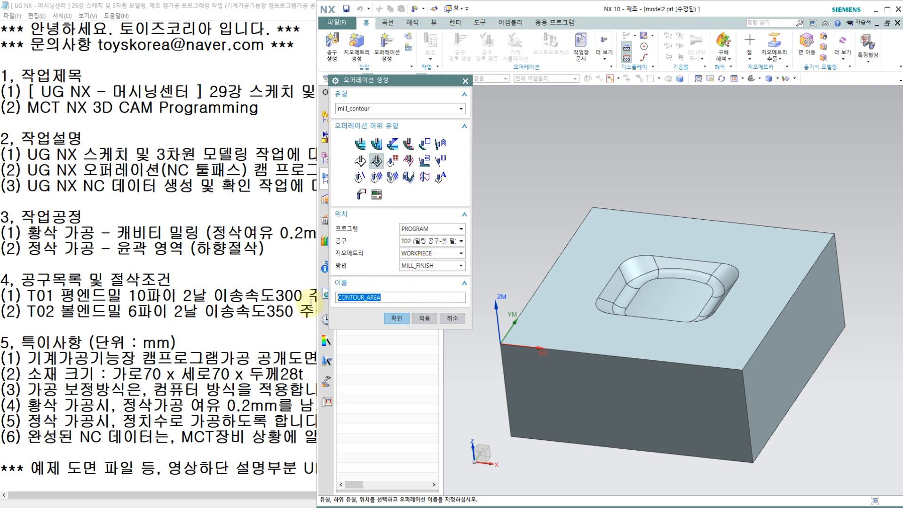
text(ㅈ)
click(394, 318)
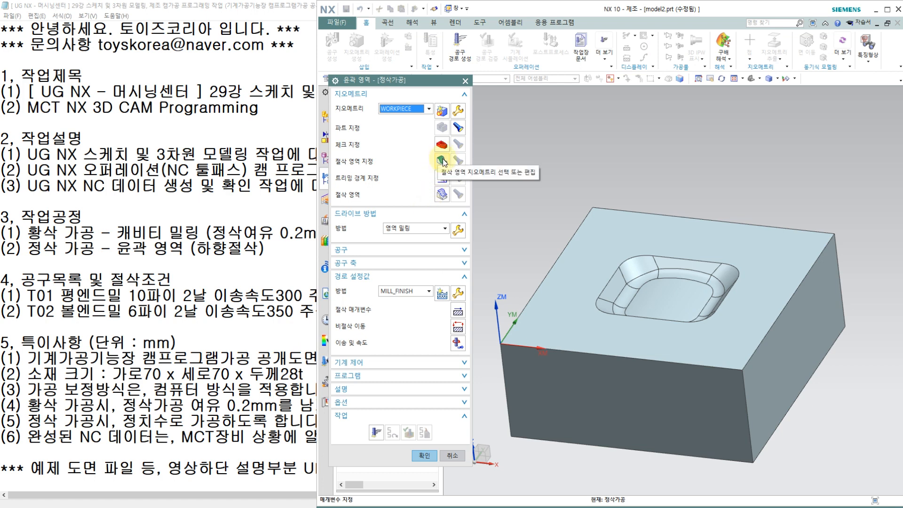
Specify all faces of the pocket as the cut area of the finishing operation.
click(441, 161)
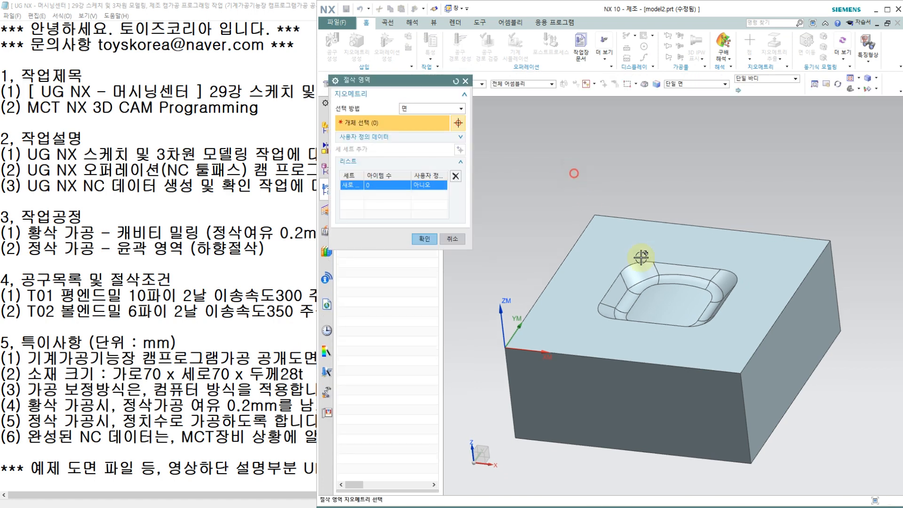
drag(572, 172, 757, 365)
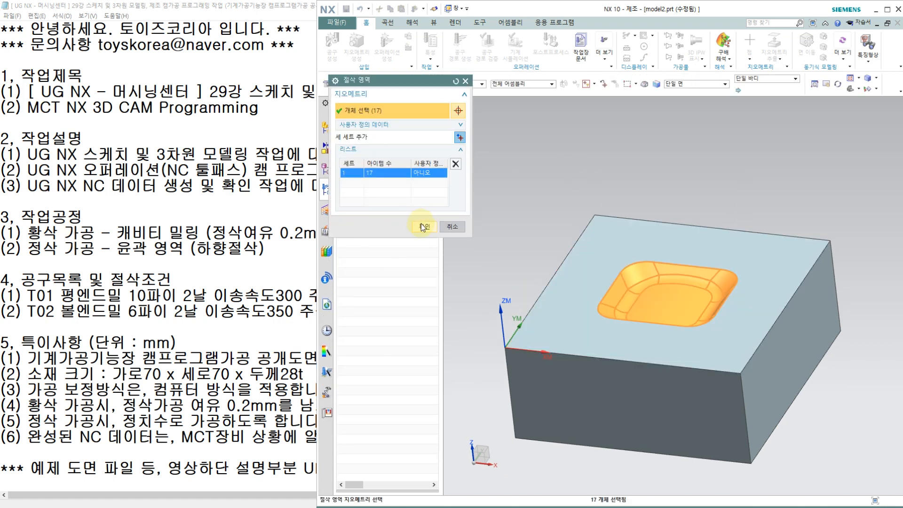
click(423, 227)
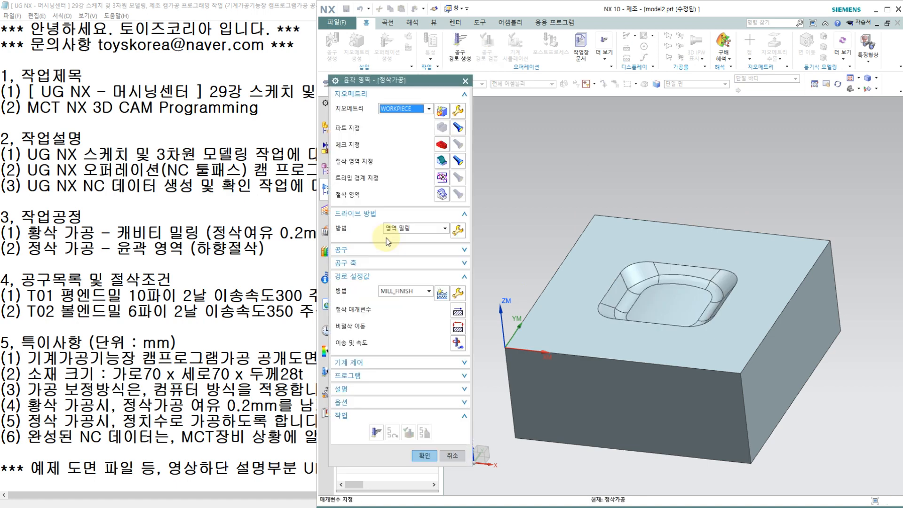
Set the area milling drive's non-steep cut pattern to follow periphery (외곽 따르기) and its cut direction to conventional (상향 절삭).
click(458, 230)
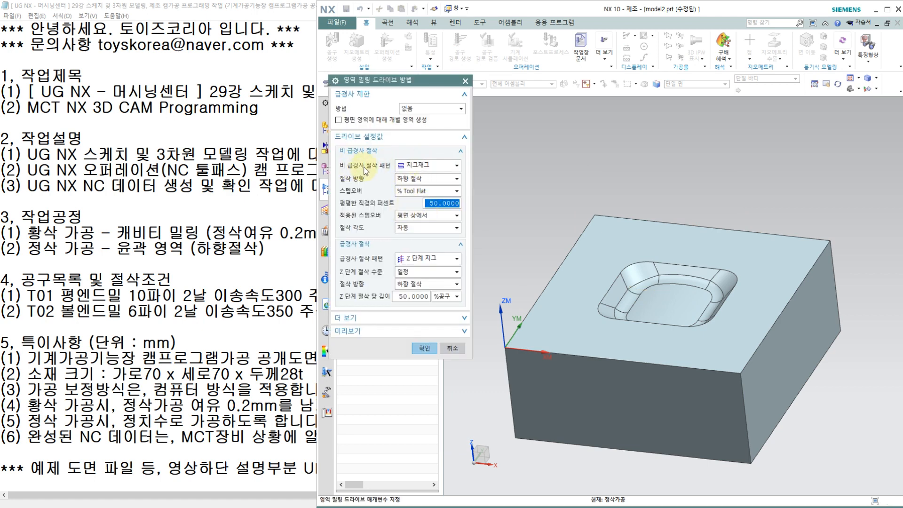
click(416, 169)
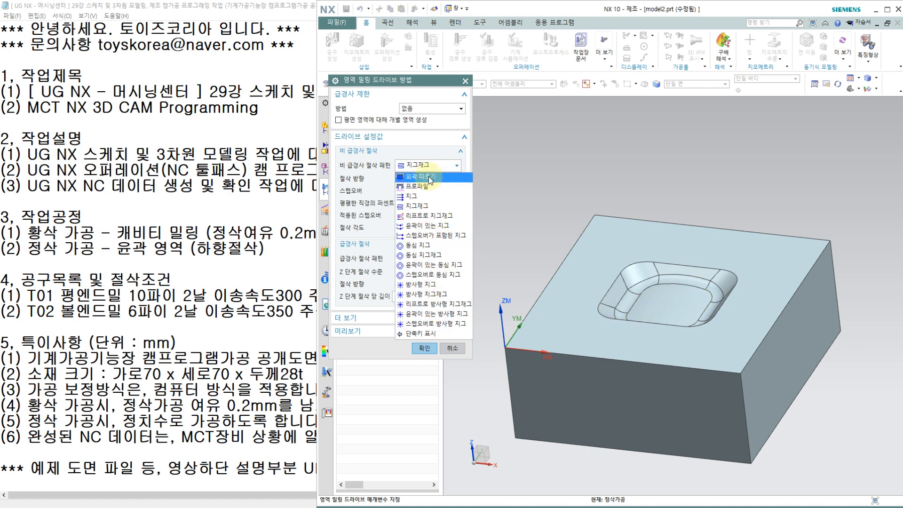
click(425, 176)
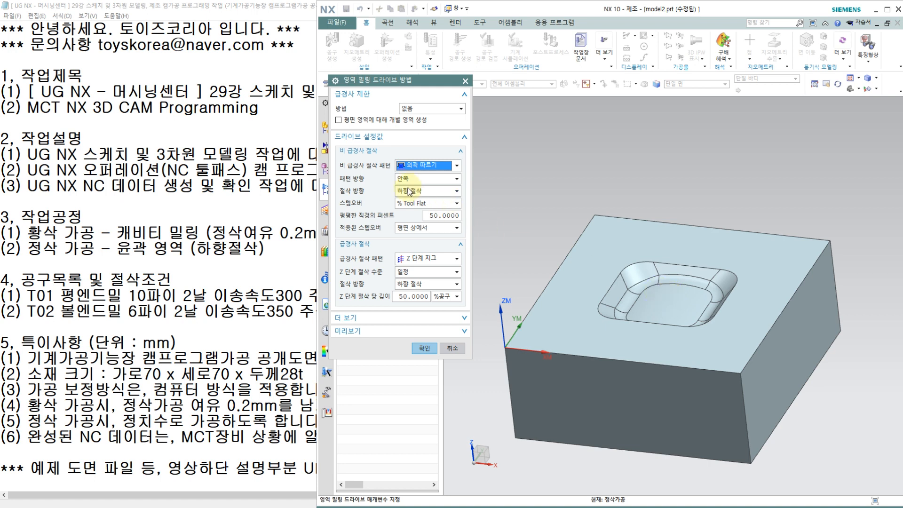
click(402, 192)
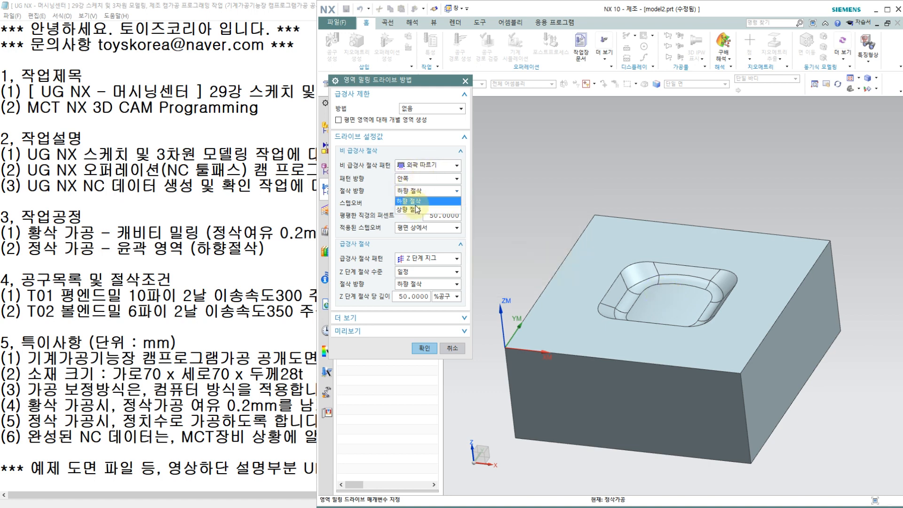
click(415, 209)
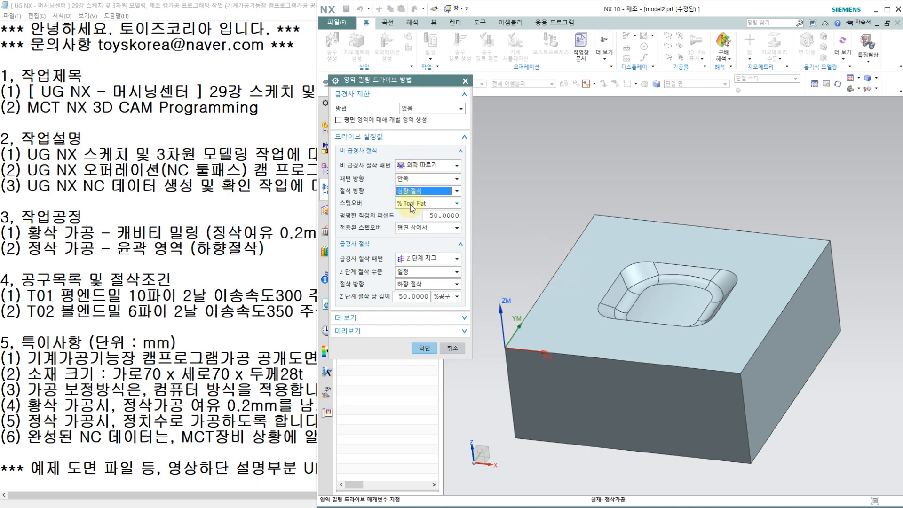
Set the non-steep stepover to constant (일정) with a maximum distance of 0.1 mm, applied on part (파트에서), and accept the drive settings.
click(408, 203)
click(407, 215)
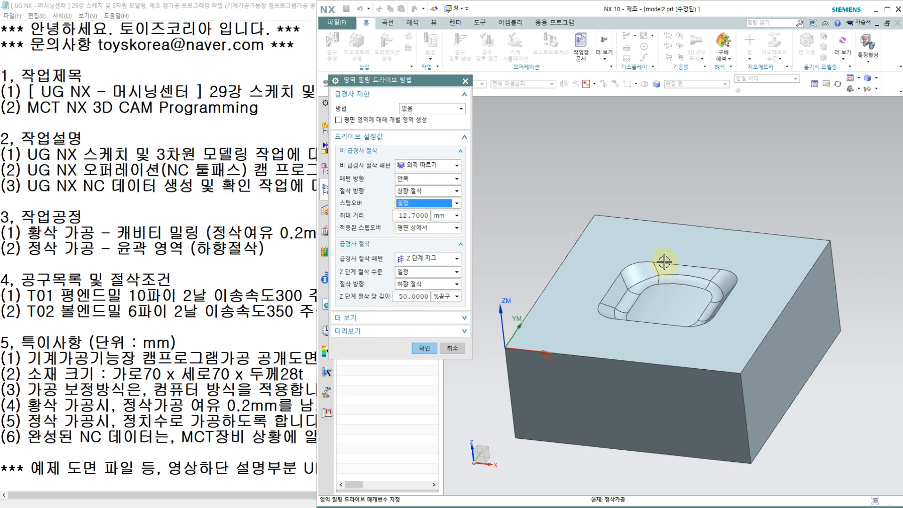
double_click(414, 215)
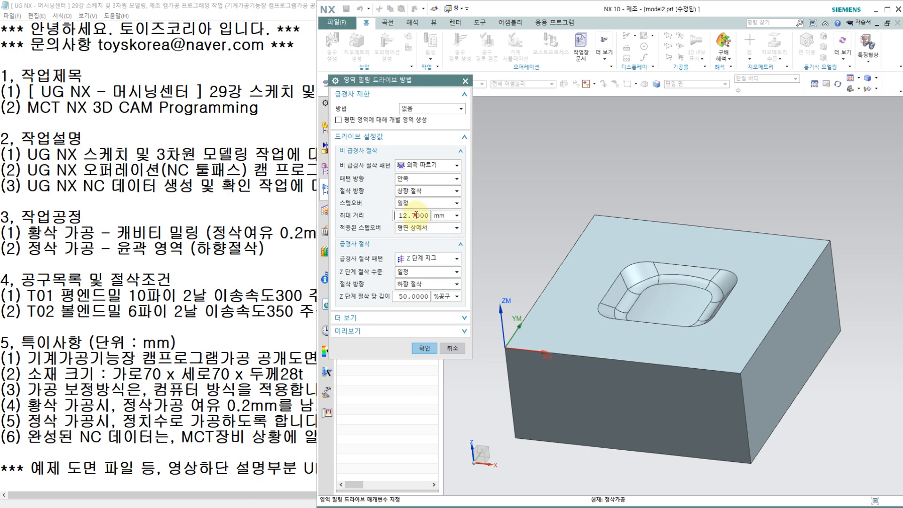
text(0)
drag(413, 216, 388, 220)
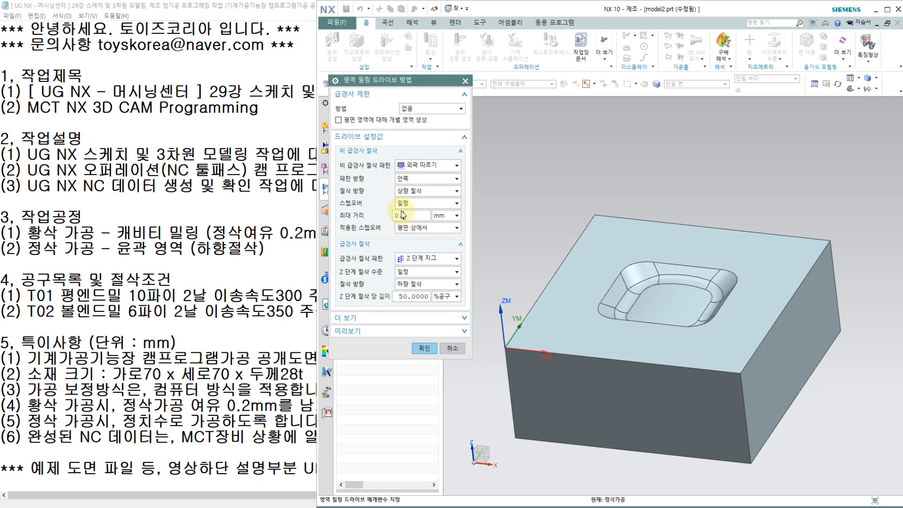
text(.05)
drag(422, 216, 376, 219)
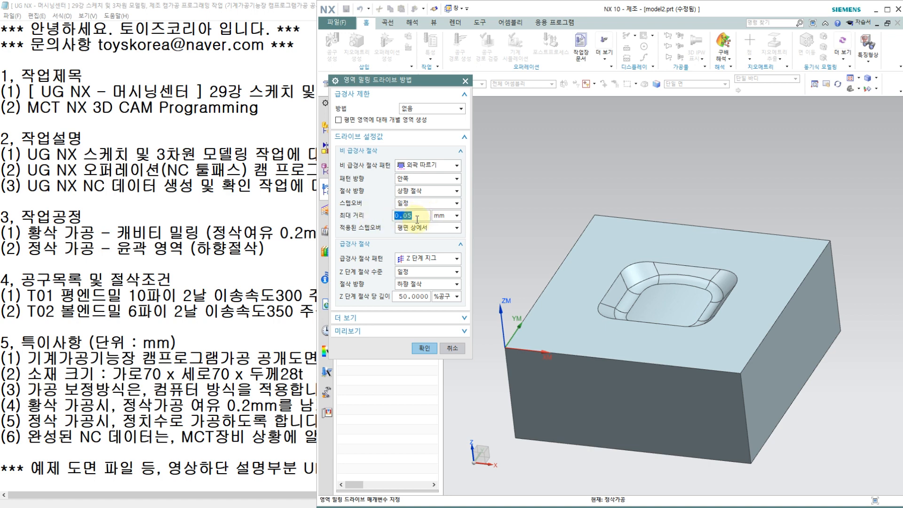
text(0.1)
click(416, 229)
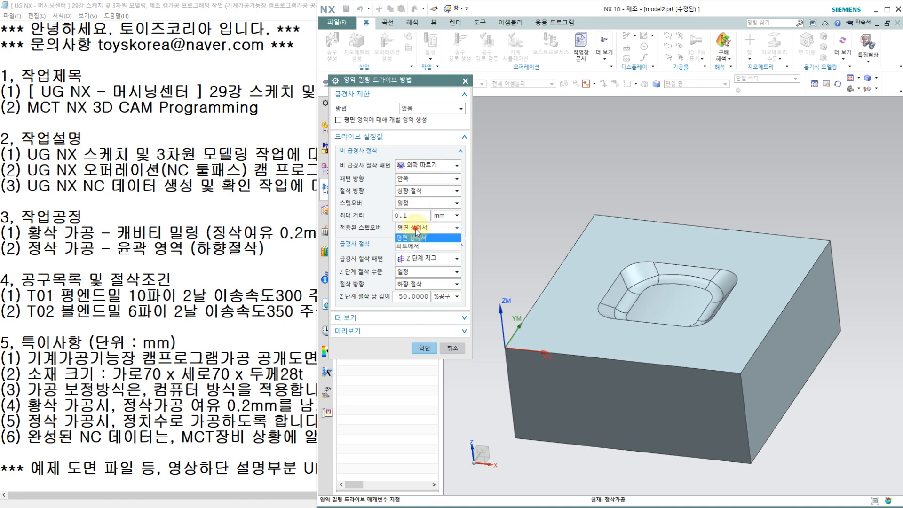
click(412, 246)
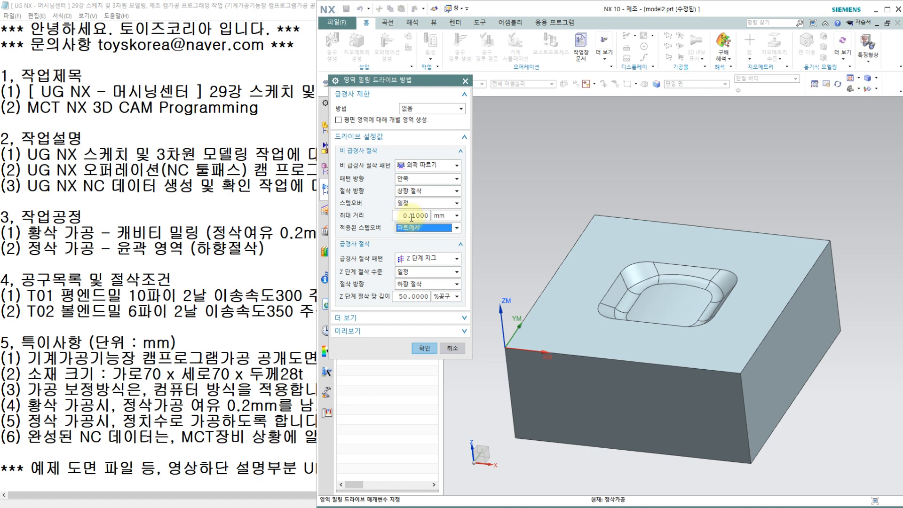
click(428, 349)
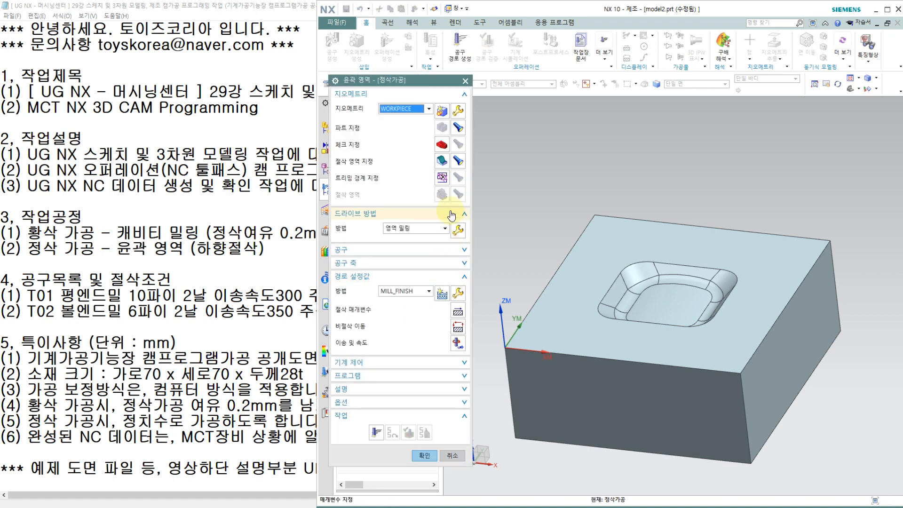
Check the cut direction, stock and tolerance values in the finishing operation's cutting parameters.
click(457, 309)
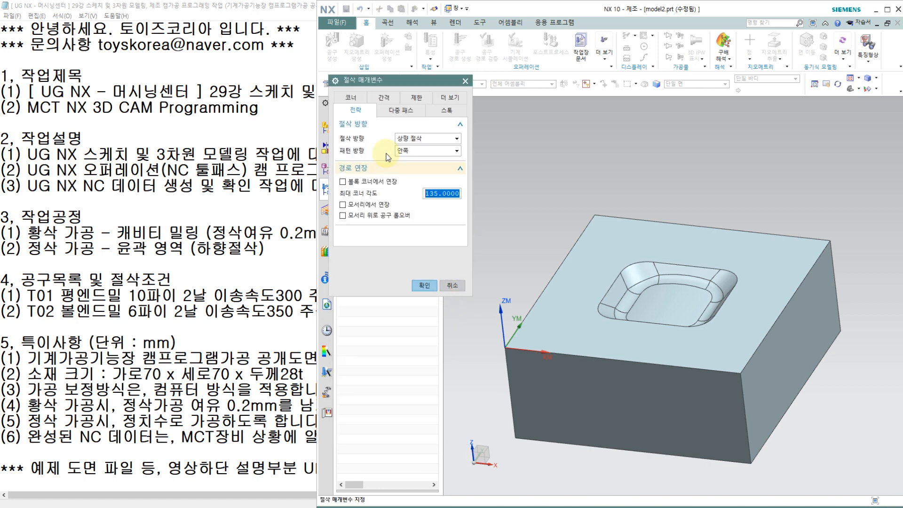
click(441, 111)
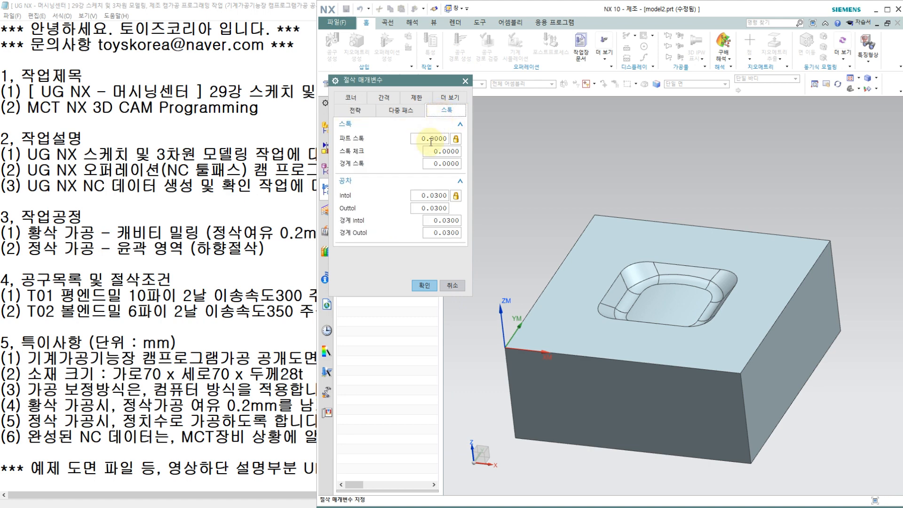
click(419, 285)
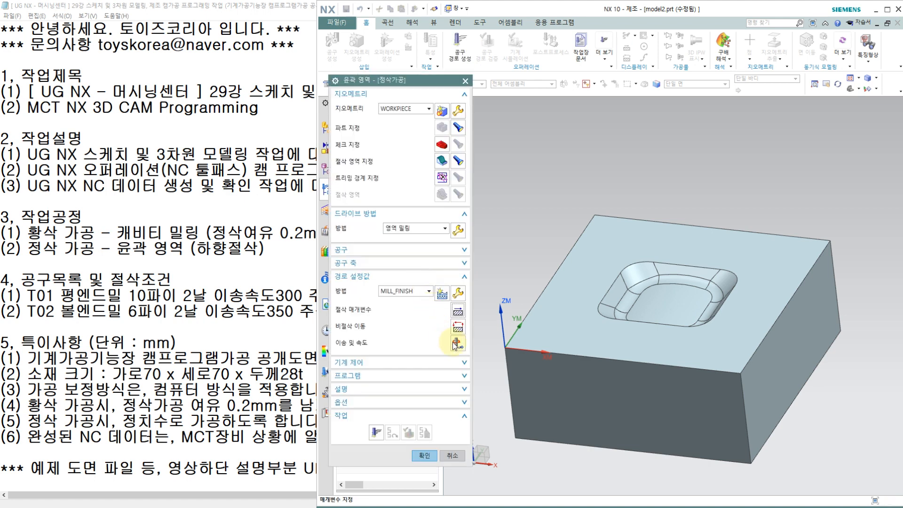
Set the finishing operation's spindle speed to 3000 rpm and its cutting feed rate to 350 mmpm.
click(458, 346)
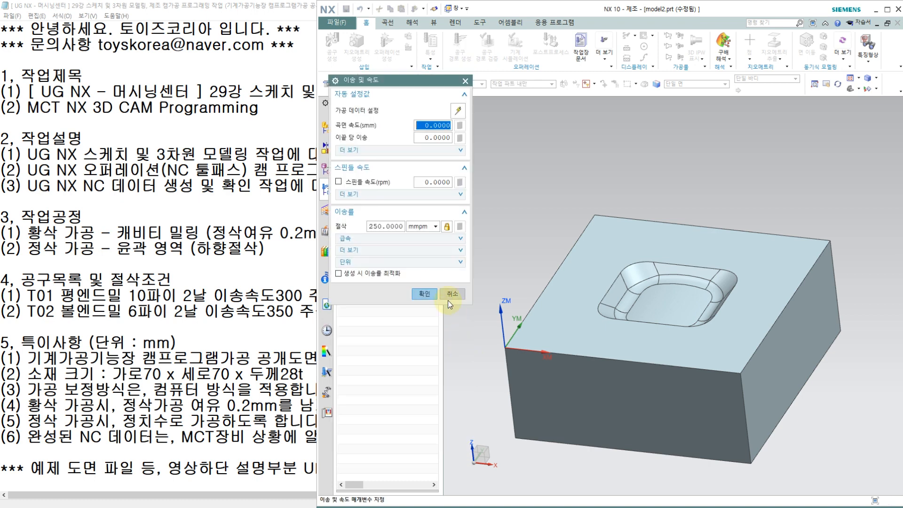
click(430, 183)
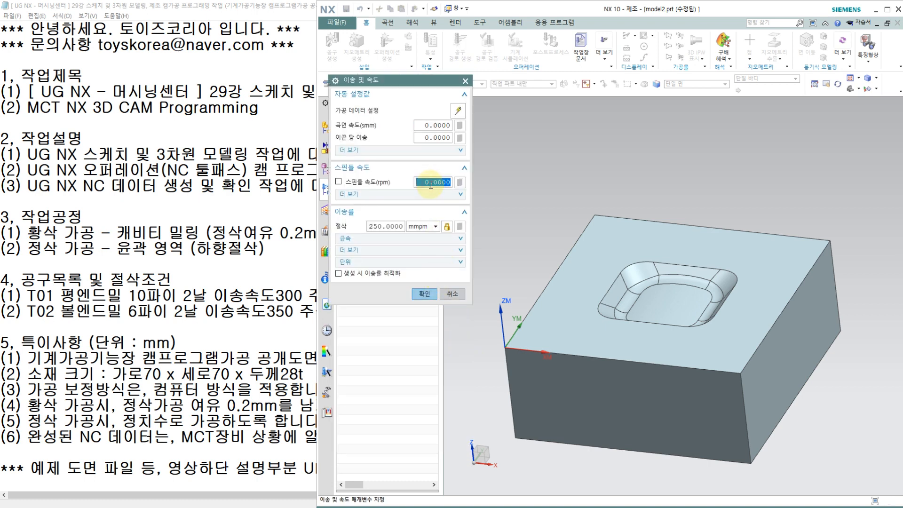
text(3)
key(Return)
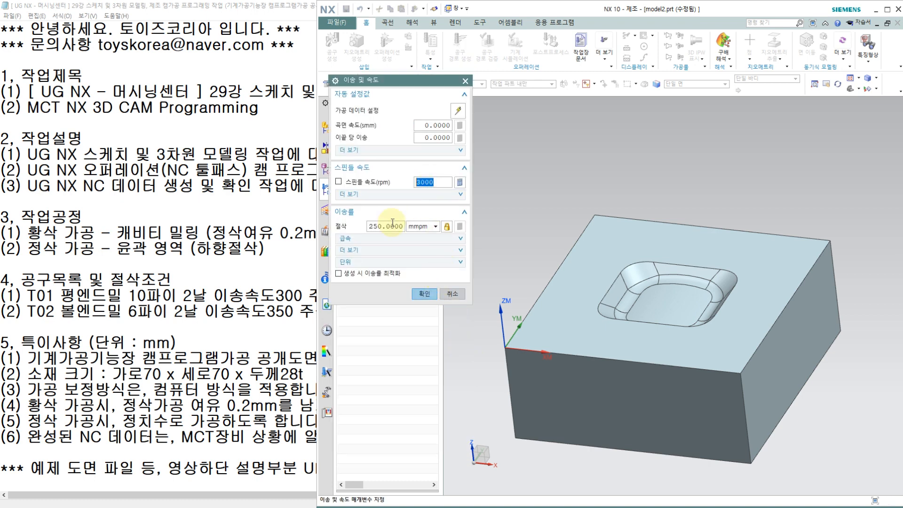
double_click(388, 227)
text(35)
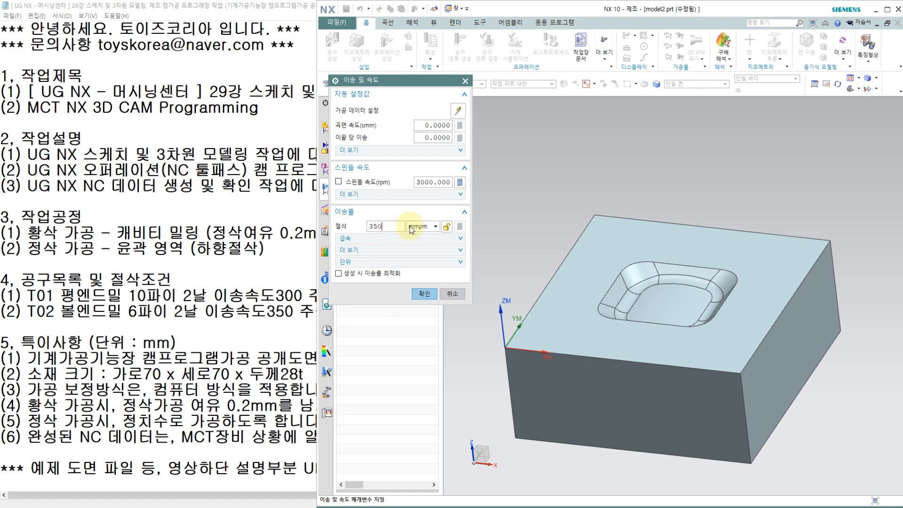
text(0000)
click(426, 295)
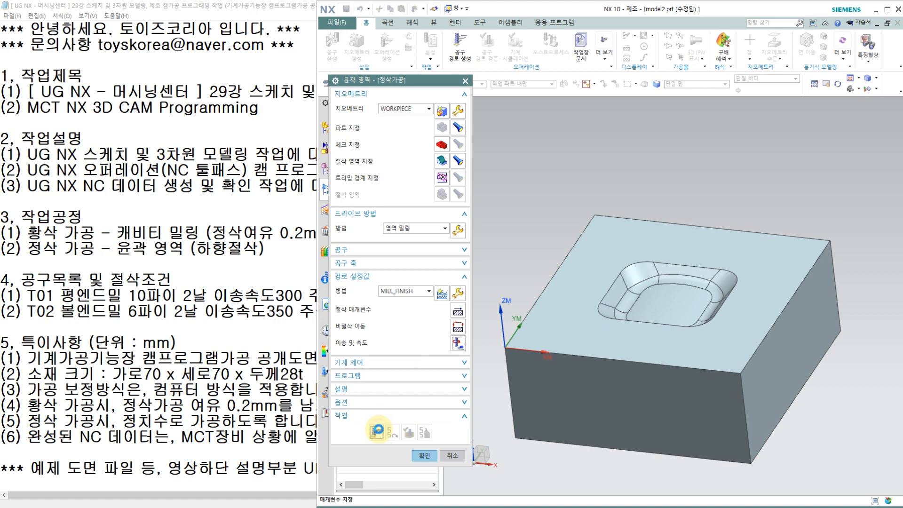
Generate the tool path of the finishing operation 정삭가공 and inspect its passes across the pocket.
click(376, 430)
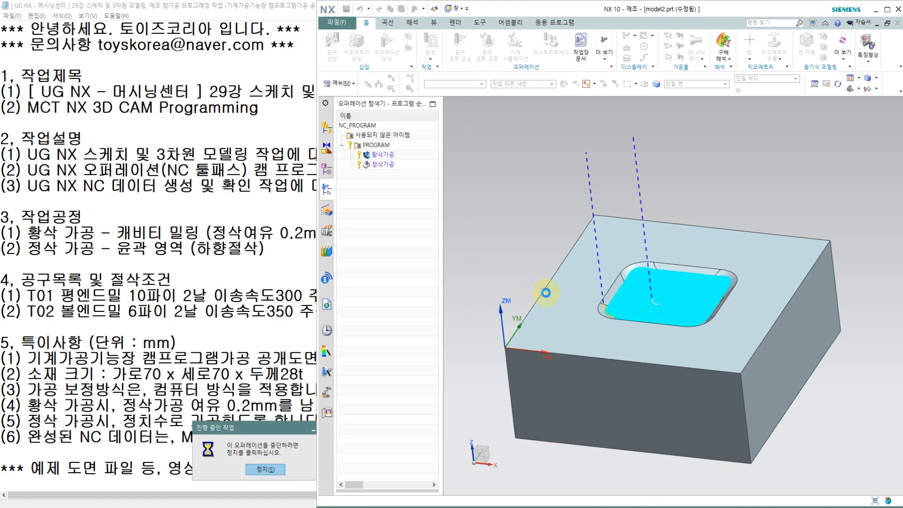
scroll(608, 306, down, 2)
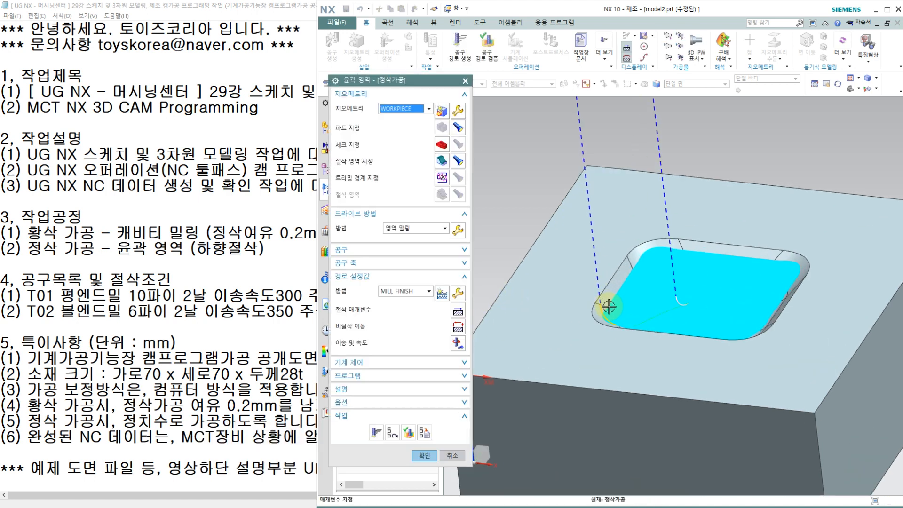
mouse_move(630, 312)
middle_down()
mouse_move(633, 292)
mouse_move(624, 296)
mouse_move(630, 308)
middle_up()
scroll(629, 306, down, 4)
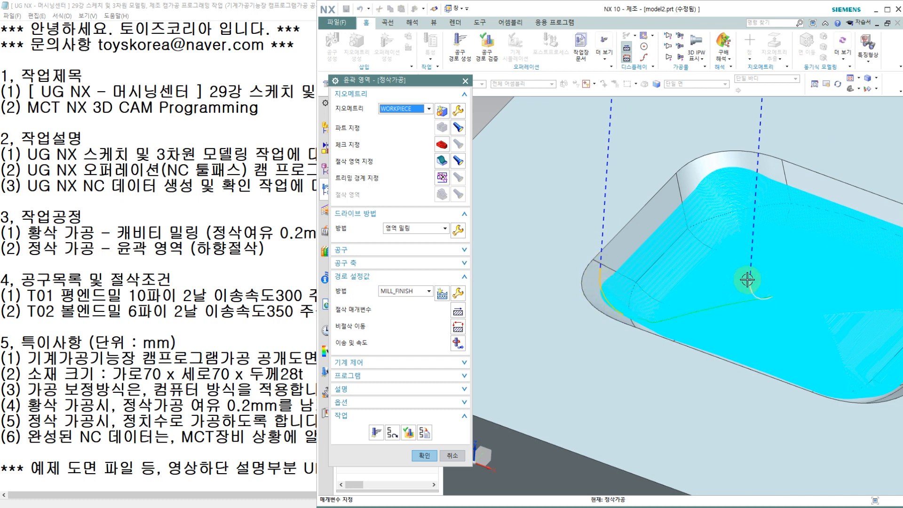
middle_drag(572, 297, 624, 350)
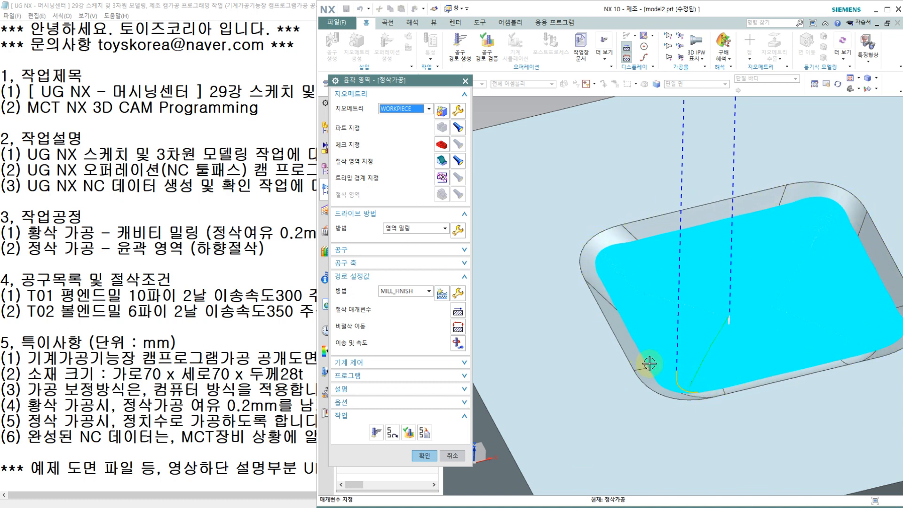
Verify the finishing tool path with the 3D dynamic simulation at animation speed 3, raised to 7 during playback, and accept the operation.
click(409, 432)
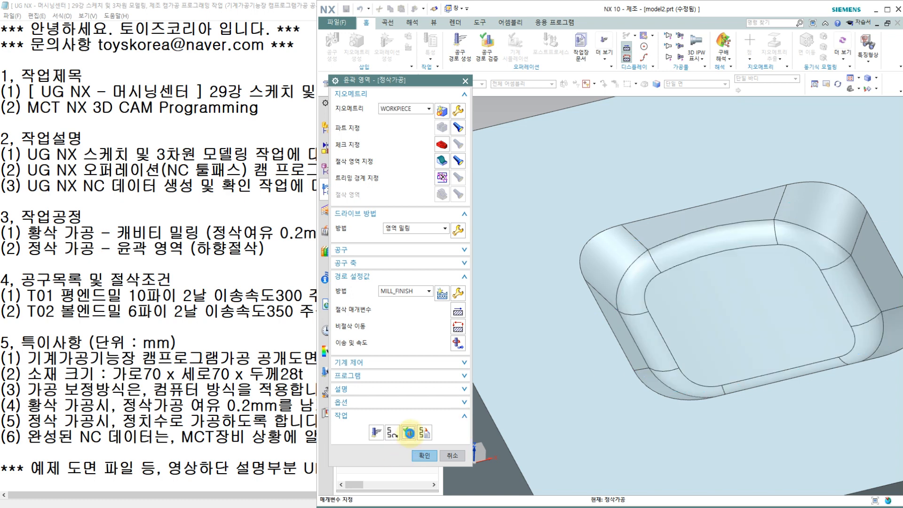
drag(380, 418, 366, 419)
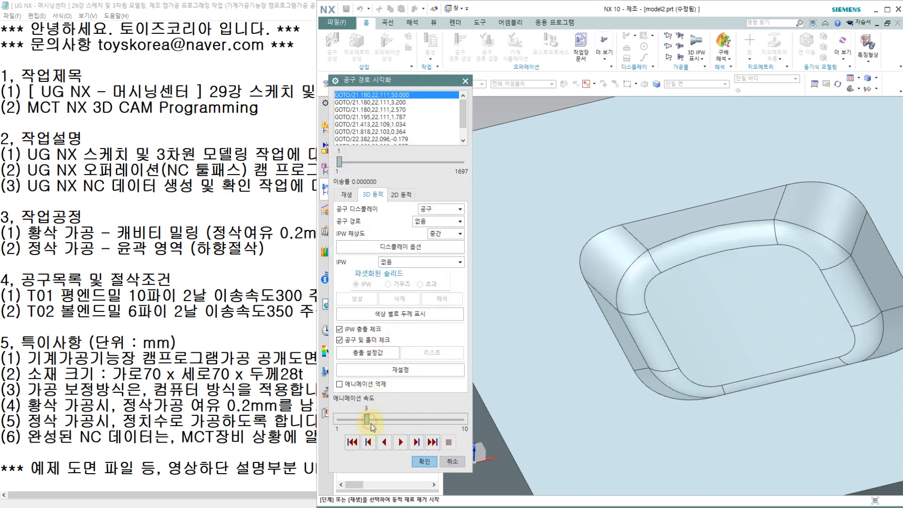
click(400, 442)
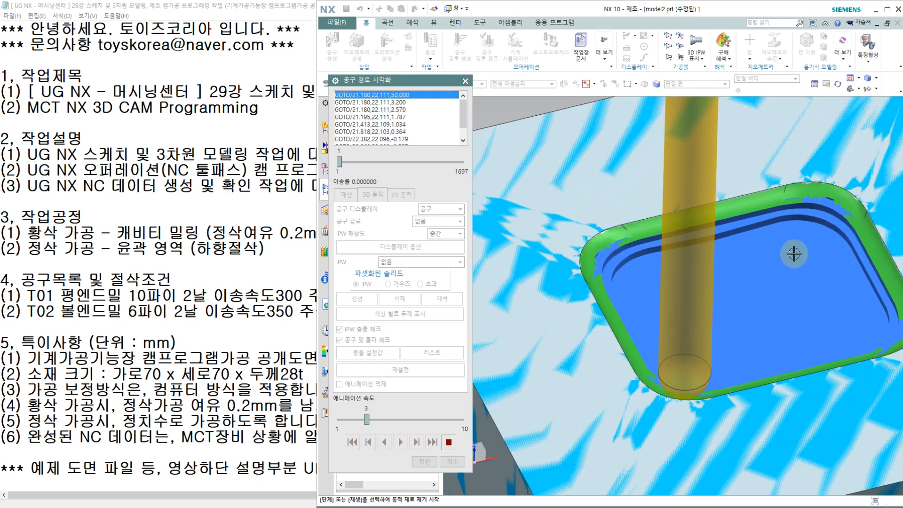
click(387, 422)
click(414, 419)
click(430, 420)
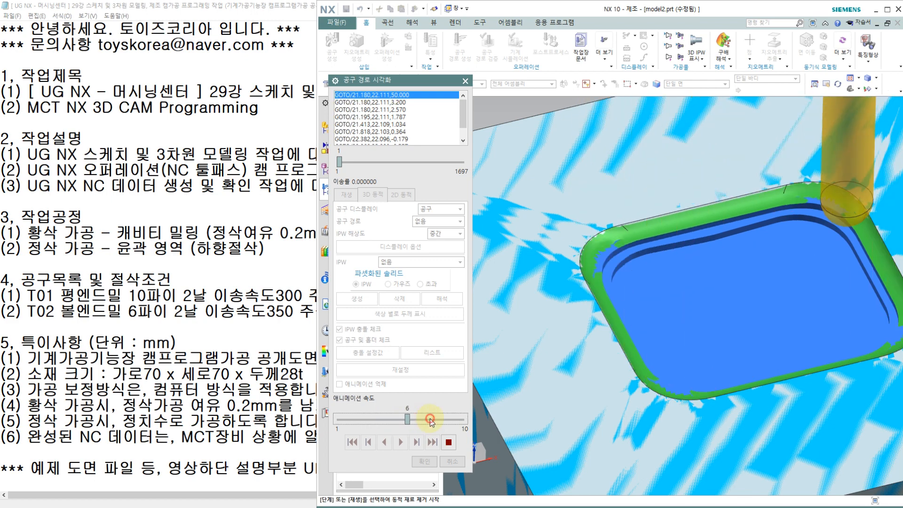
click(430, 419)
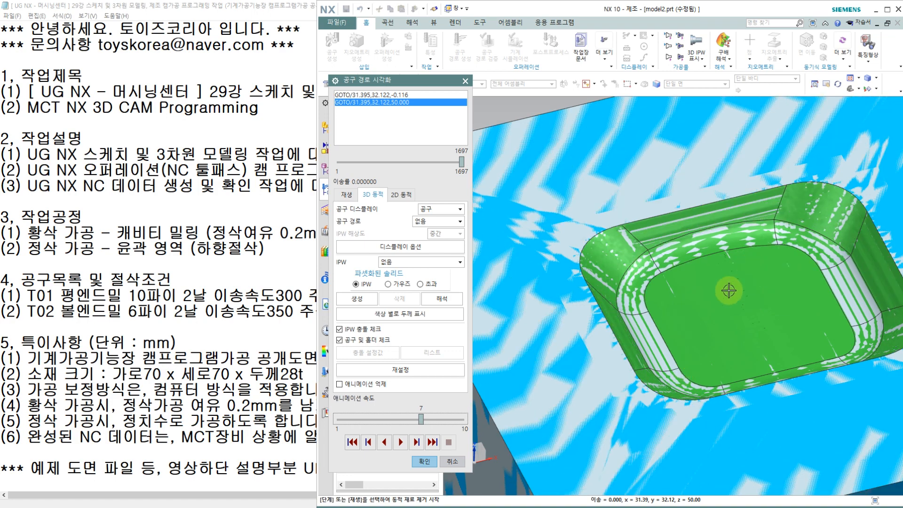
click(425, 460)
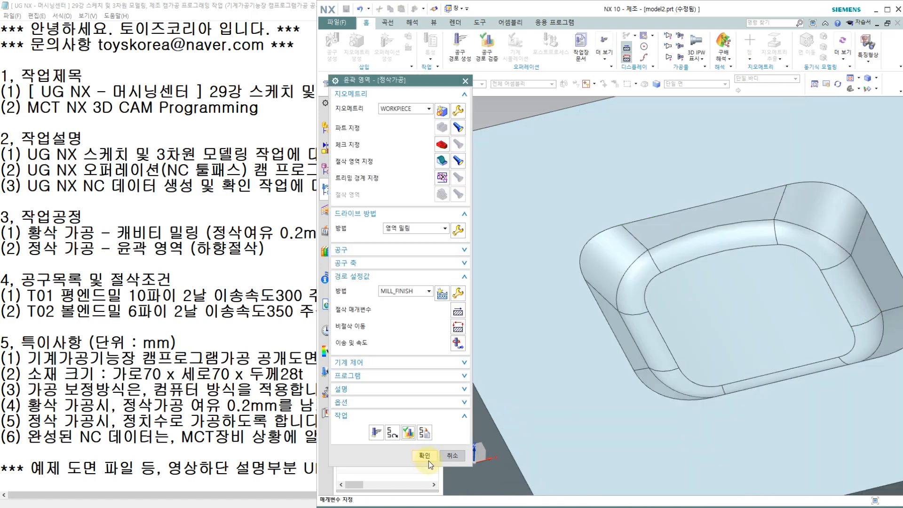
click(427, 461)
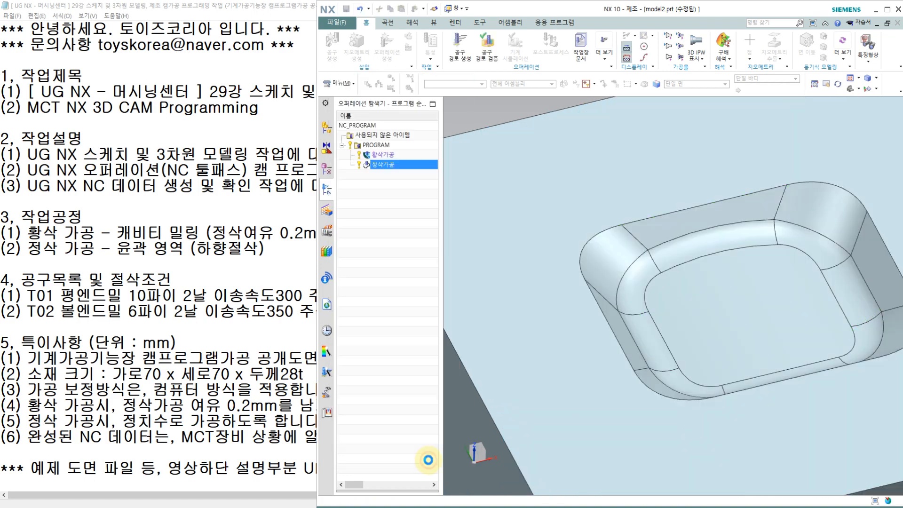
Simulate the roughing and finishing of the whole PROGRAM group in 3D dynamic mode, stopping during finishing and closing the verification.
click(382, 135)
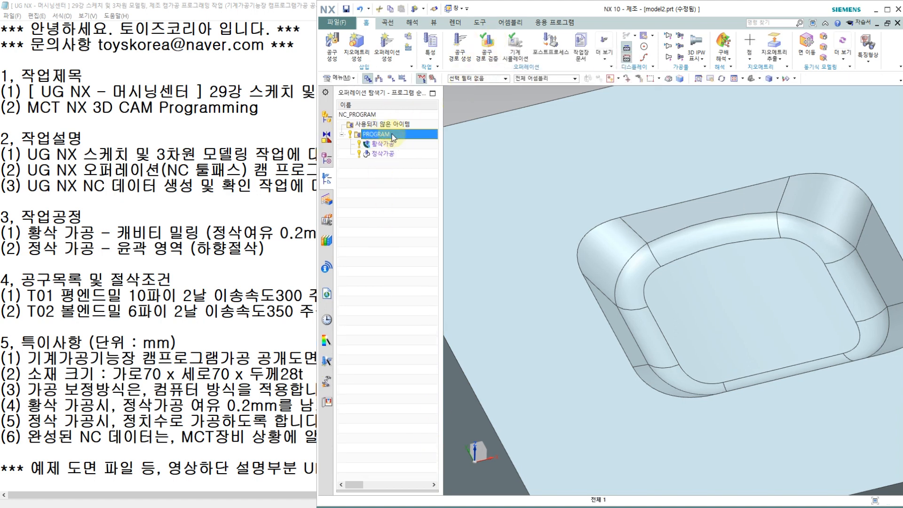
click(488, 50)
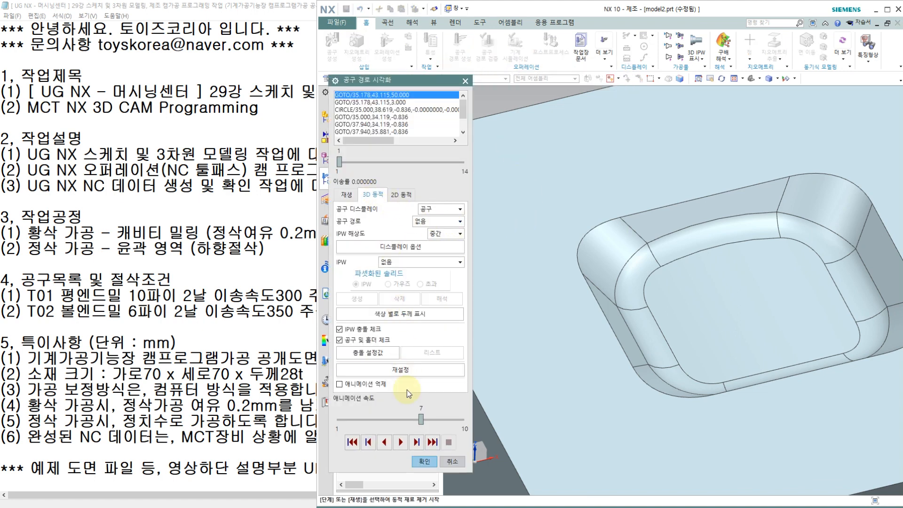
click(401, 441)
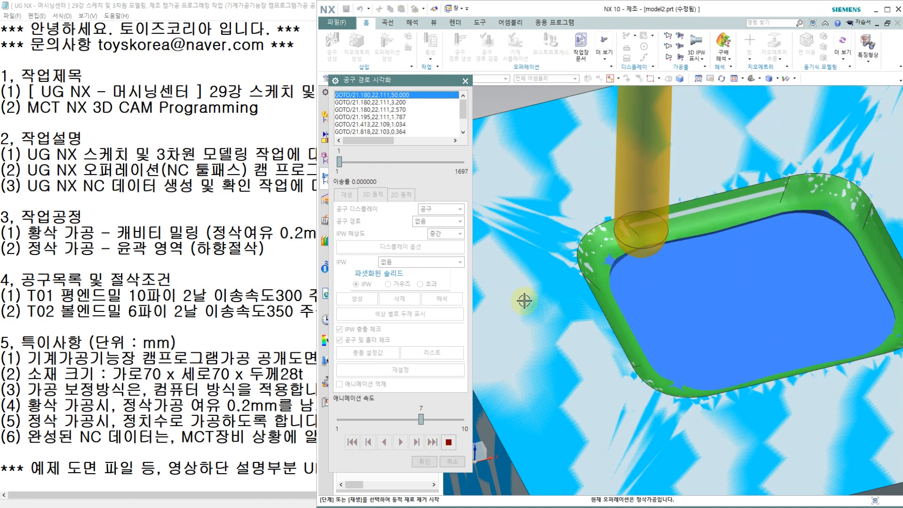
click(449, 442)
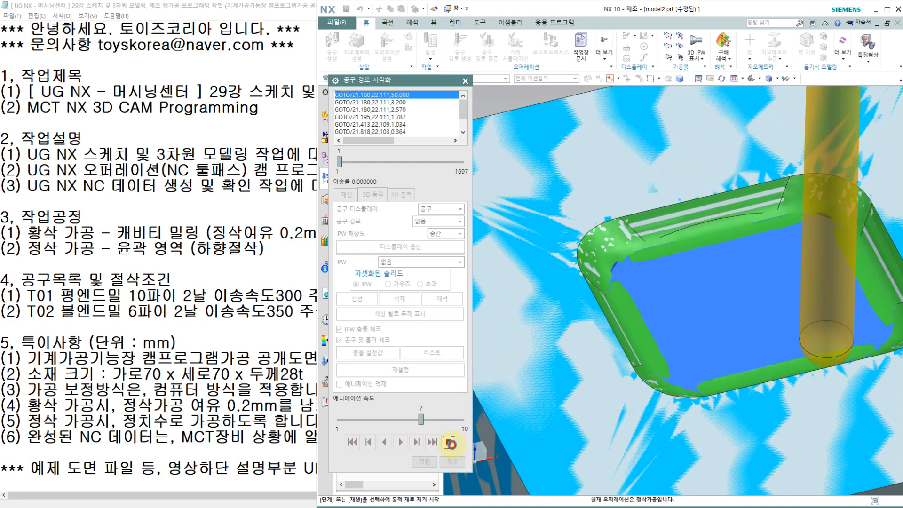
click(450, 461)
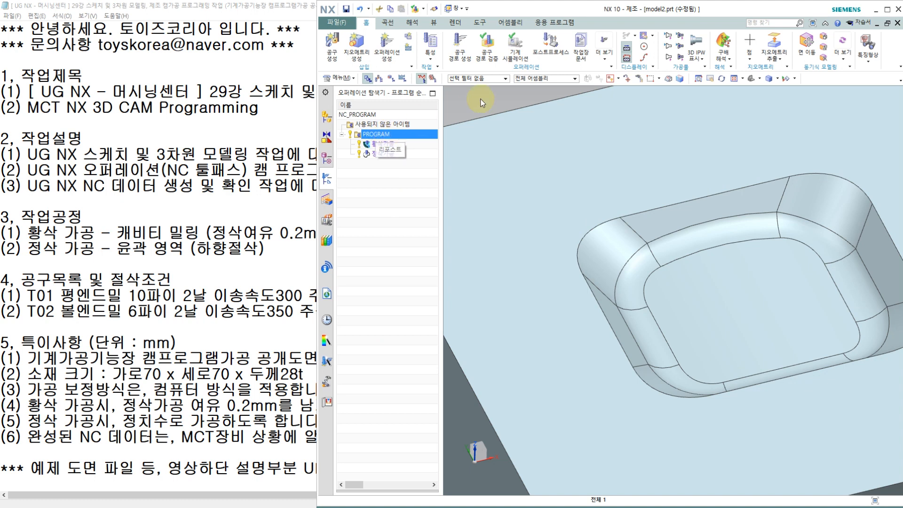
Start postprocessing the PROGRAM group and load Default_3axis_mill_mm.pui as its postprocessor.
click(551, 45)
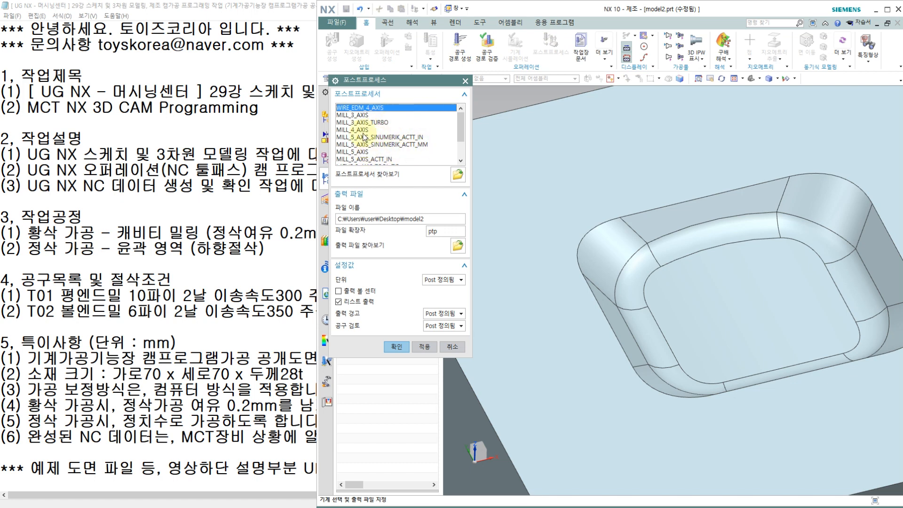
click(458, 176)
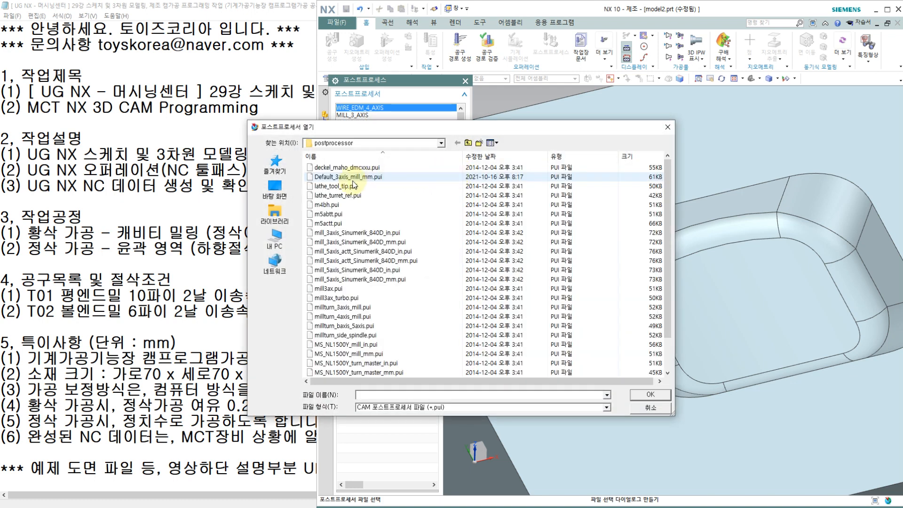
click(350, 179)
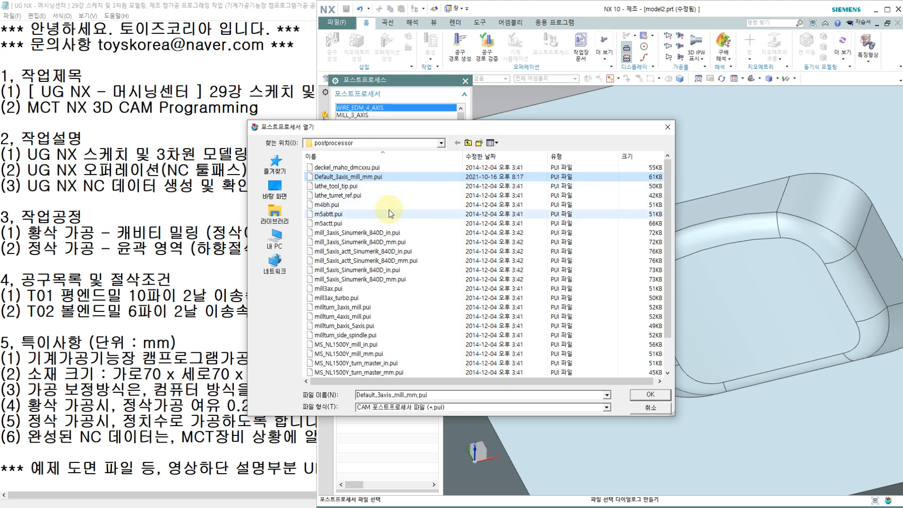
click(633, 394)
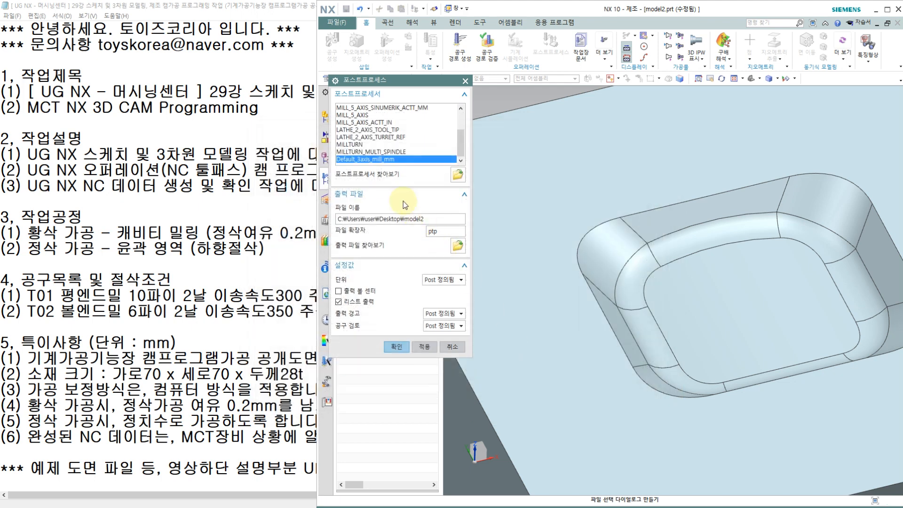
Set the output file extension to NC and the units to metric/part, and generate the NC code.
double_click(434, 230)
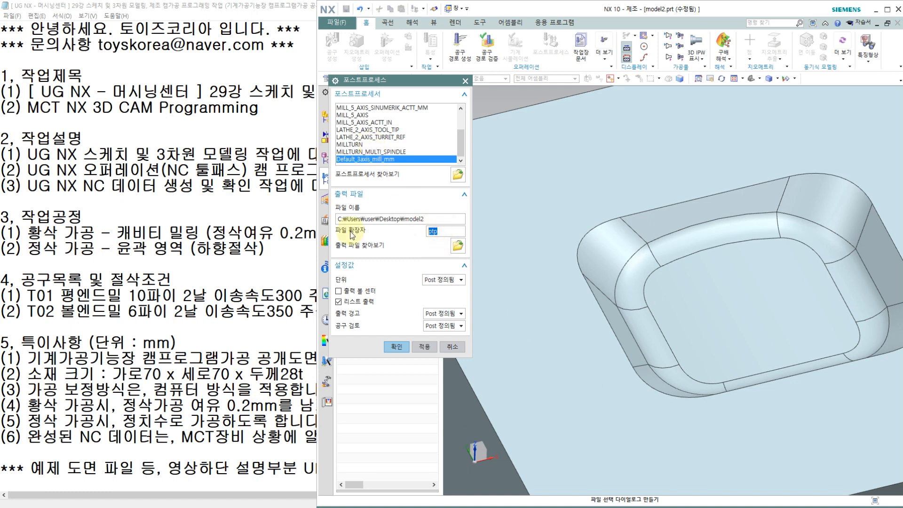
text(n)
text(NC)
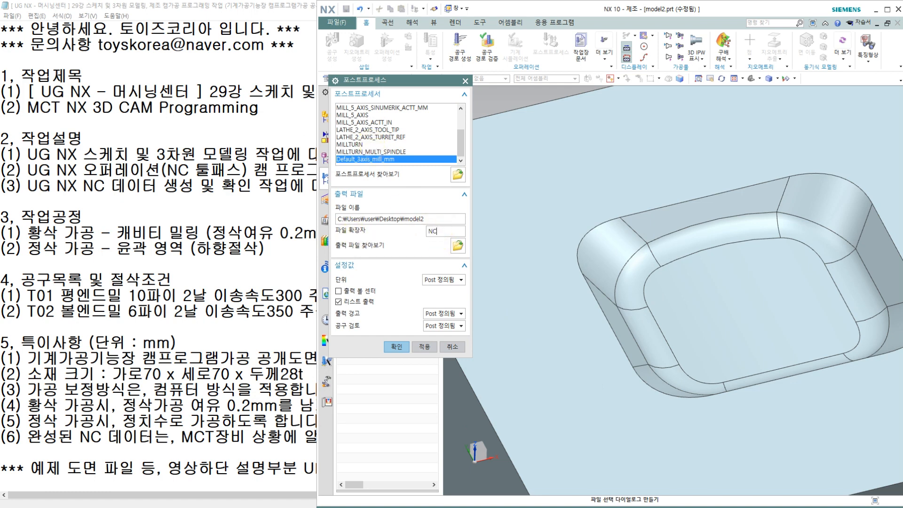
click(446, 280)
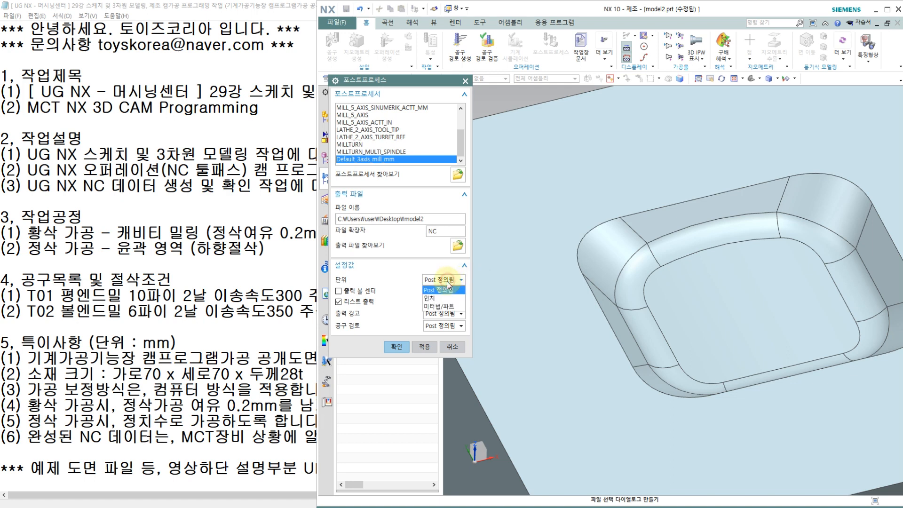
click(433, 306)
click(396, 346)
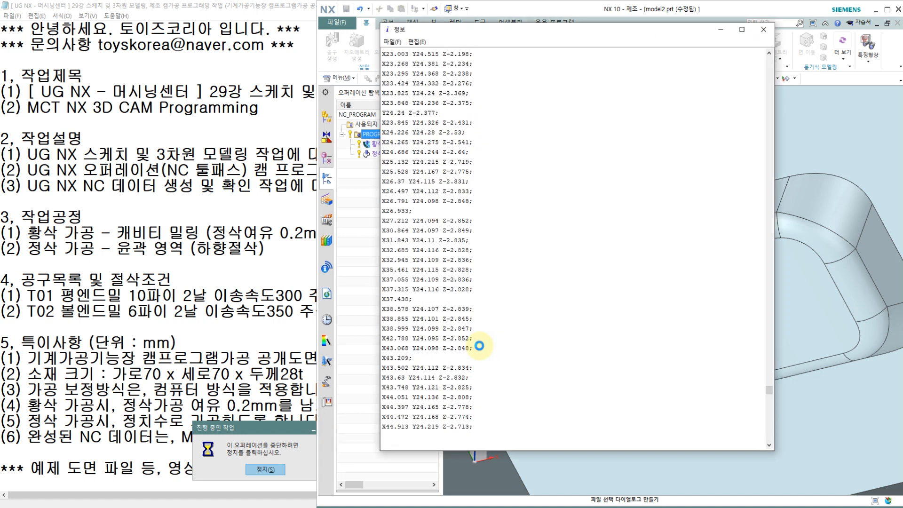
Enlarge the NC listing window and its text, and delete the information header above the % line.
double_click(579, 24)
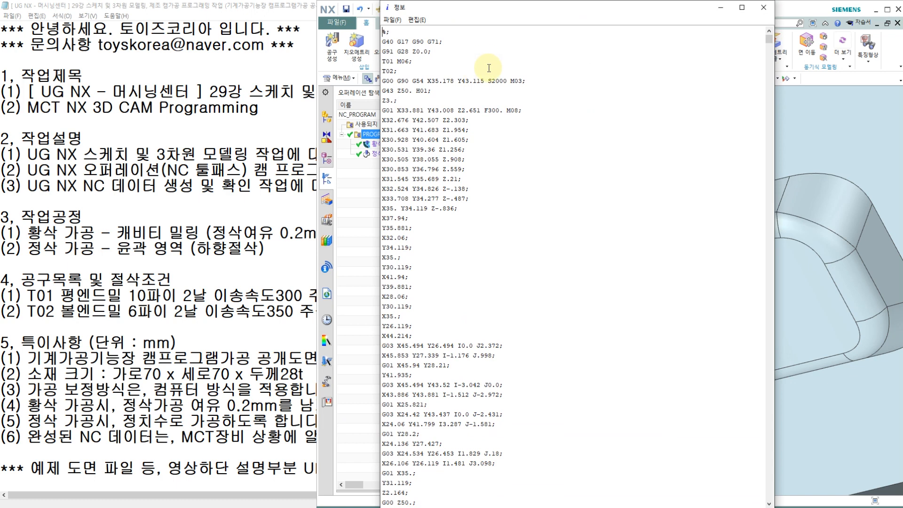
ctrl+scroll(494, 132, up, 3)
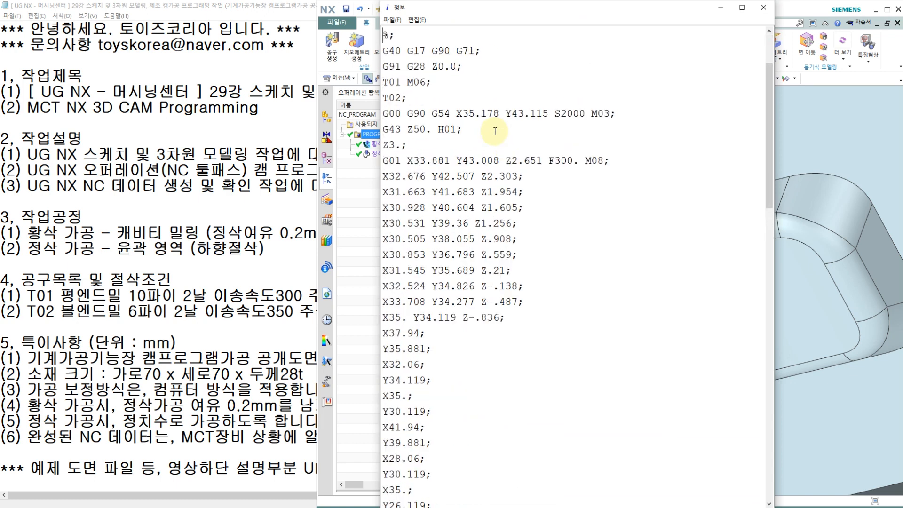
ctrl+scroll(494, 132, up, 1)
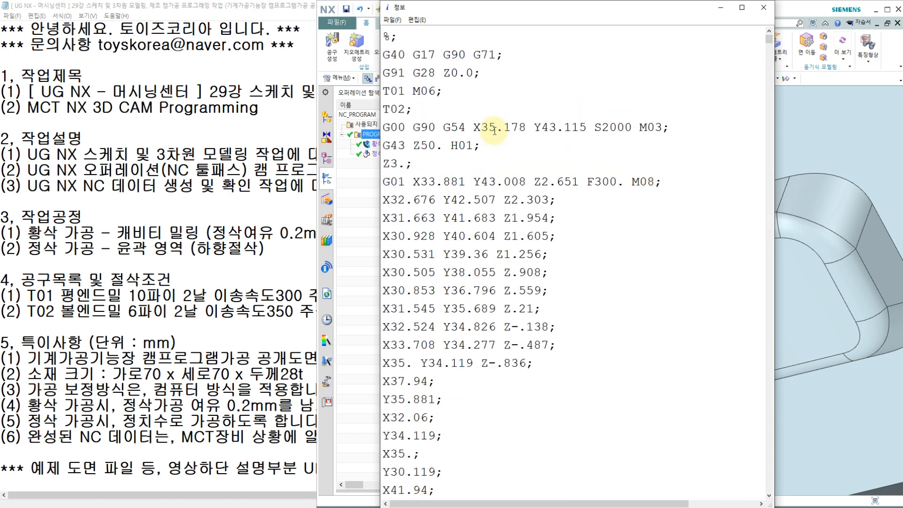
scroll(494, 131, up, 2)
key(shift+Up)
key(shift+Up)
key(shift+Up)
key(shift+Up)
key(shift+Up)
key(shift+Up)
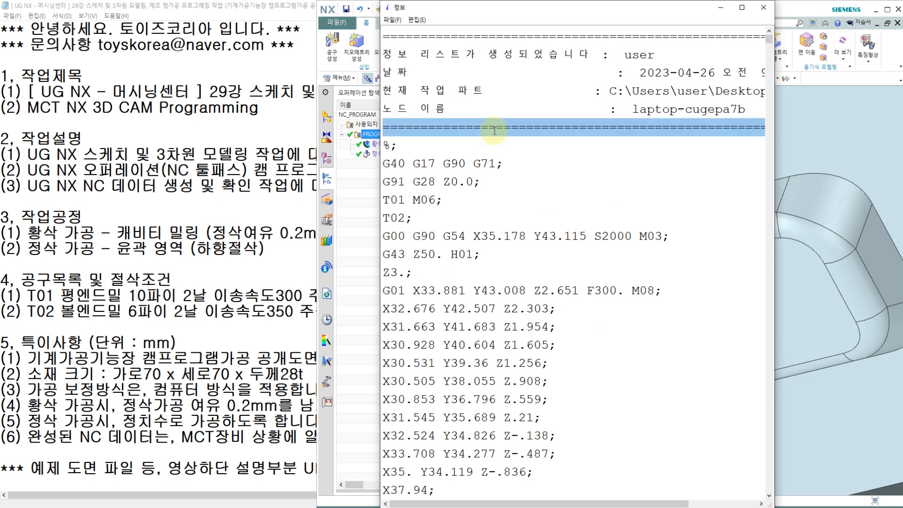
key(Delete)
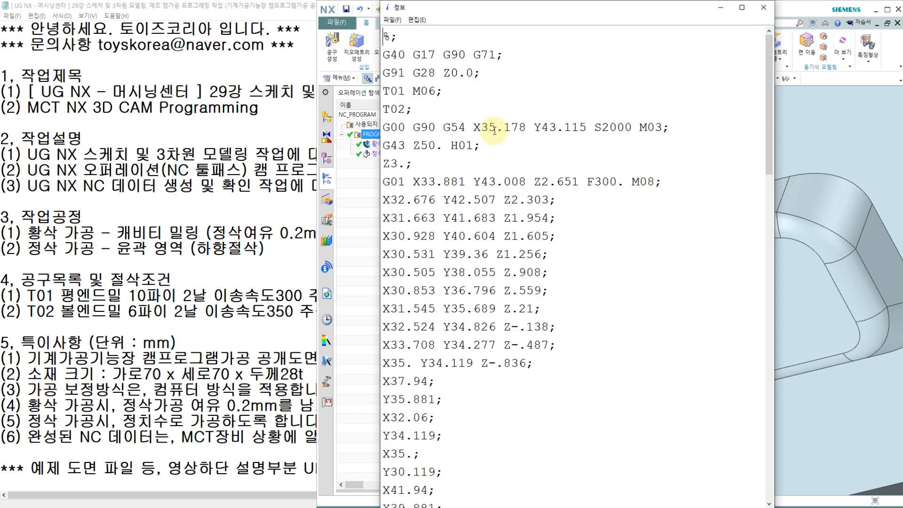
Remove the semicolon after % and add the program number O0426 on a new line below it.
key(BackSpace)
key(Return)
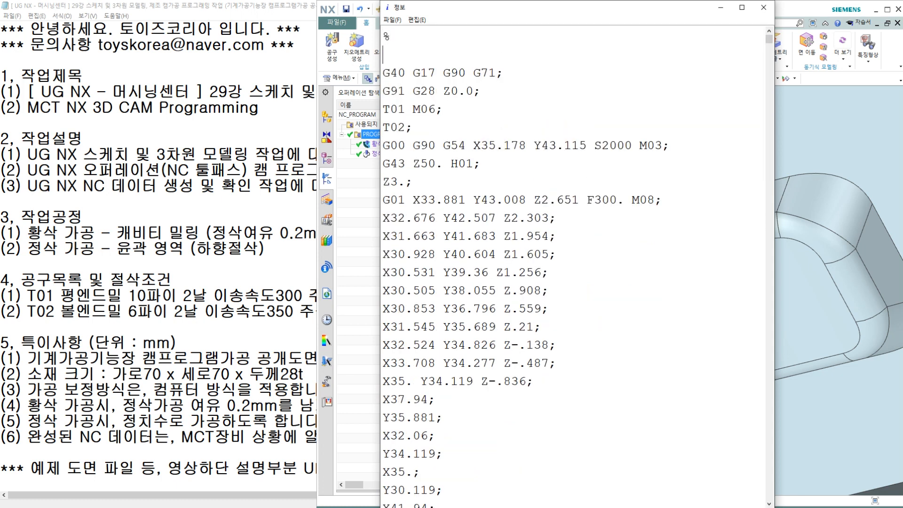
text(O0426)
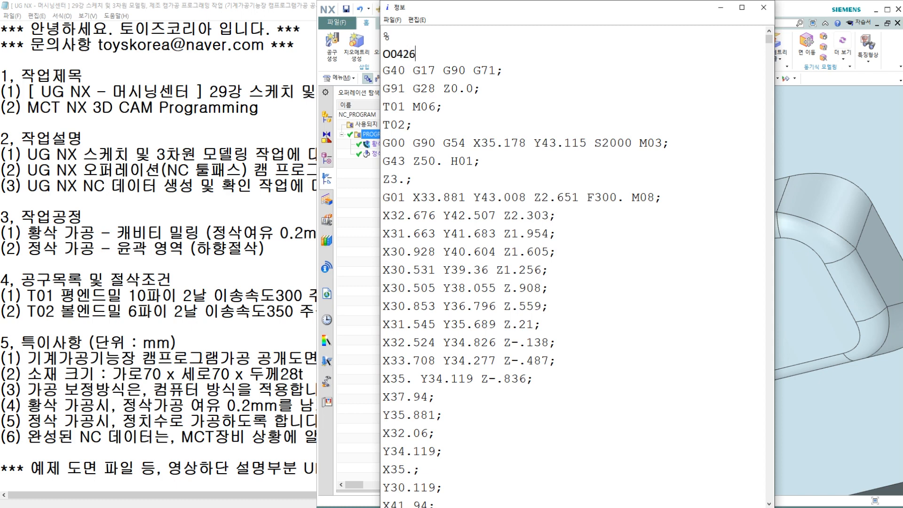
Below the program number, add the lines "G17 G40 G49 G80" and "G91 G28 X0. Y0. Z0.;".
key(Return)
key(BackSpace)
key(Return)
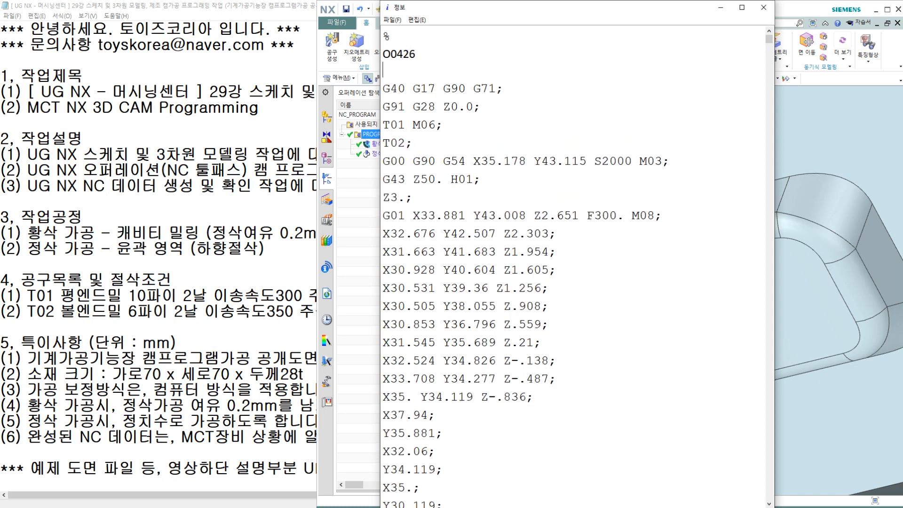
text(G17 G40 G49 G80)
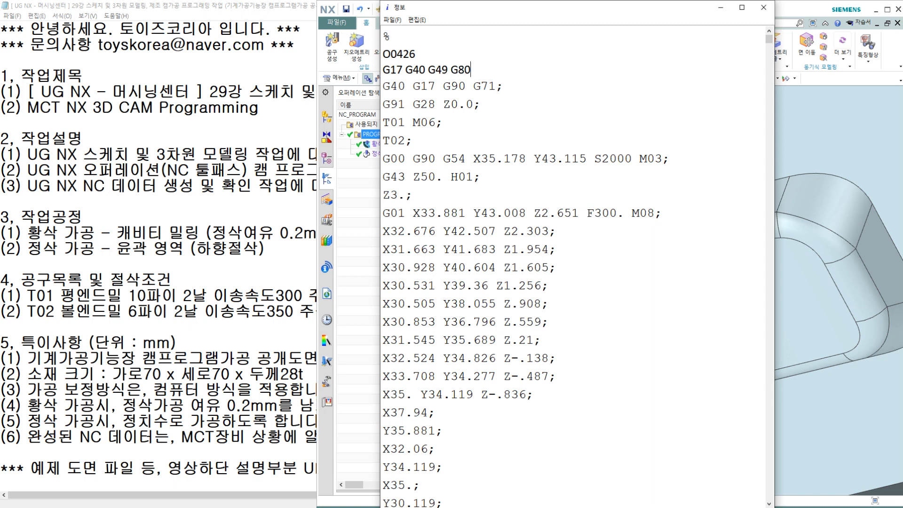
key(Return)
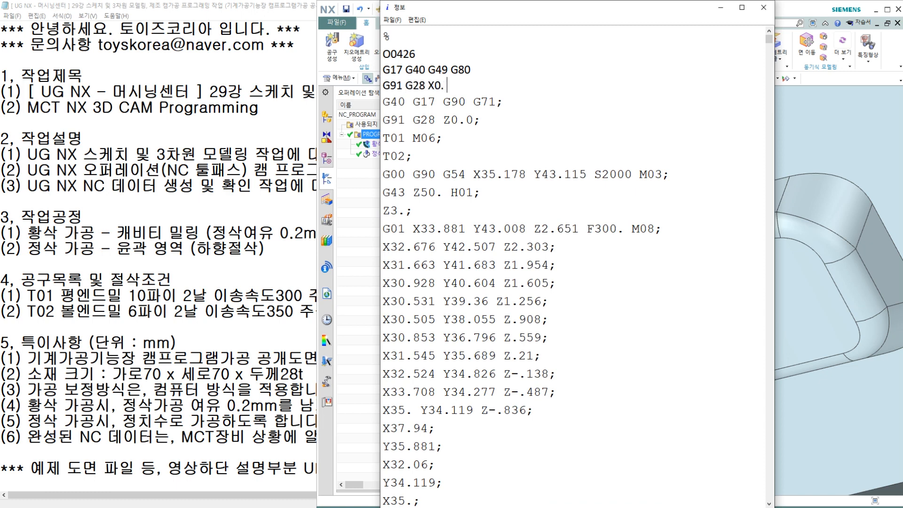
text(Z0.;)
key(Return)
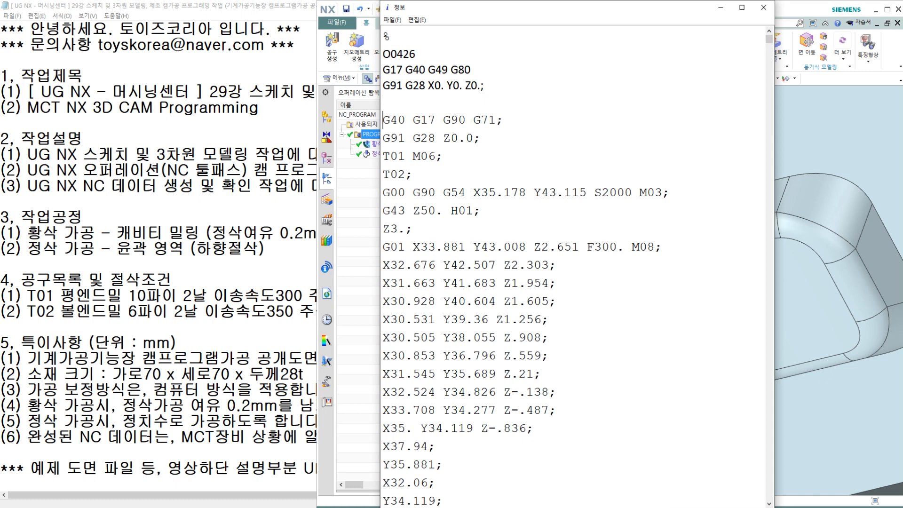
Delete the original lines "G40 G17 G90 G71;" and "G91 G28 Z0.0;" and the blank line above T01 M06.
key(shift+Down)
key(shift+Down)
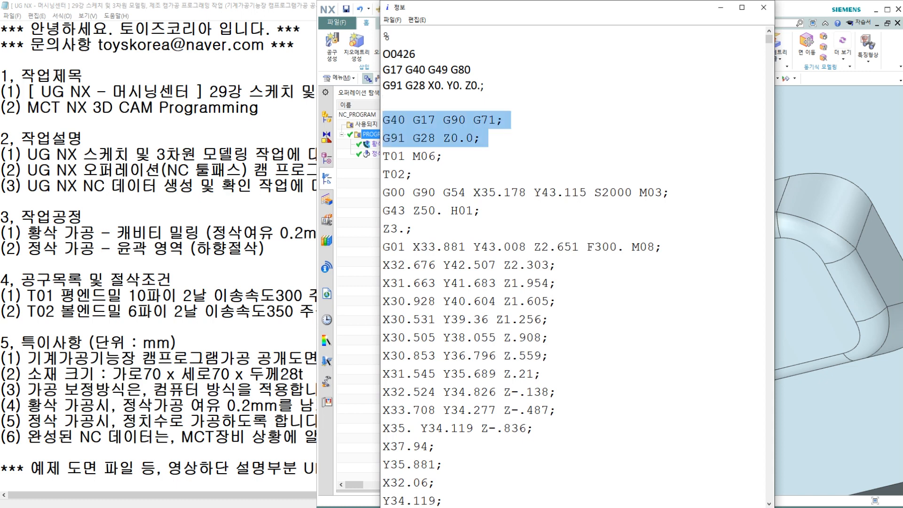
key(Delete)
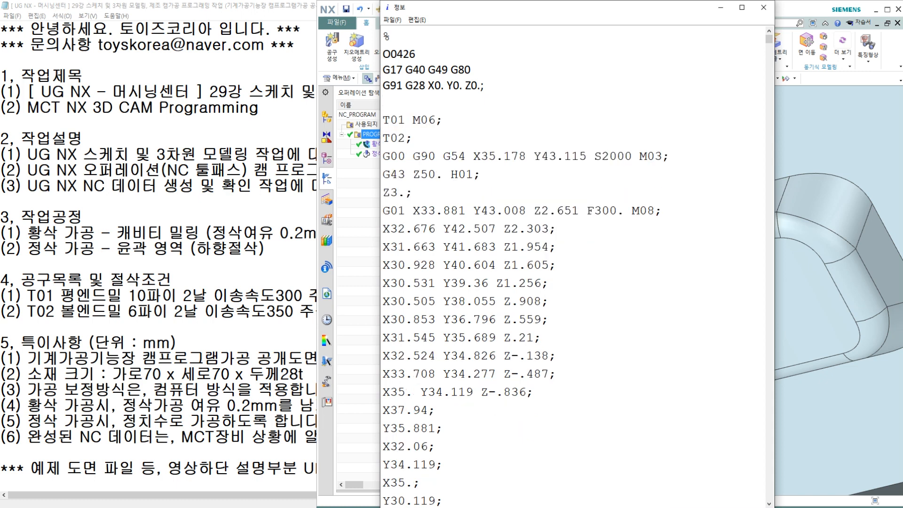
key(Delete)
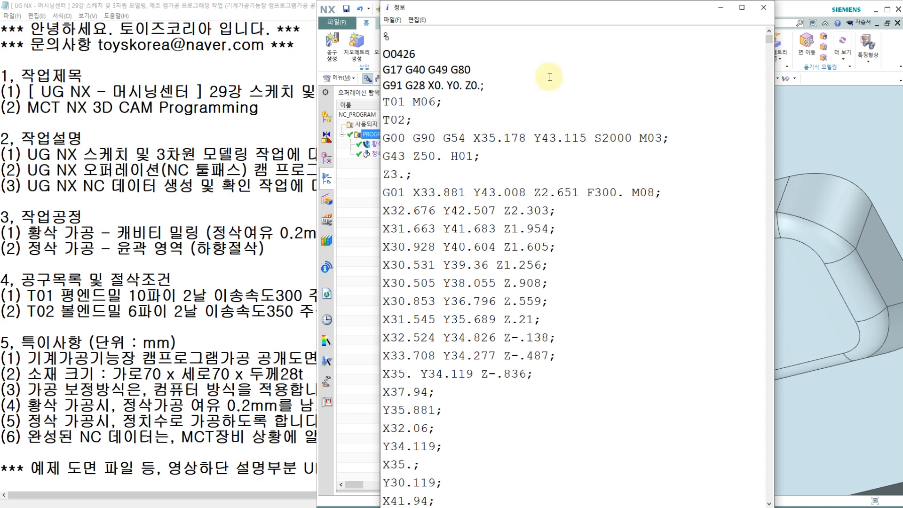
Examine the roughing start blocks for work offset, spindle speed, tool length compensation, approach heights and first cutting coordinates.
double_click(454, 138)
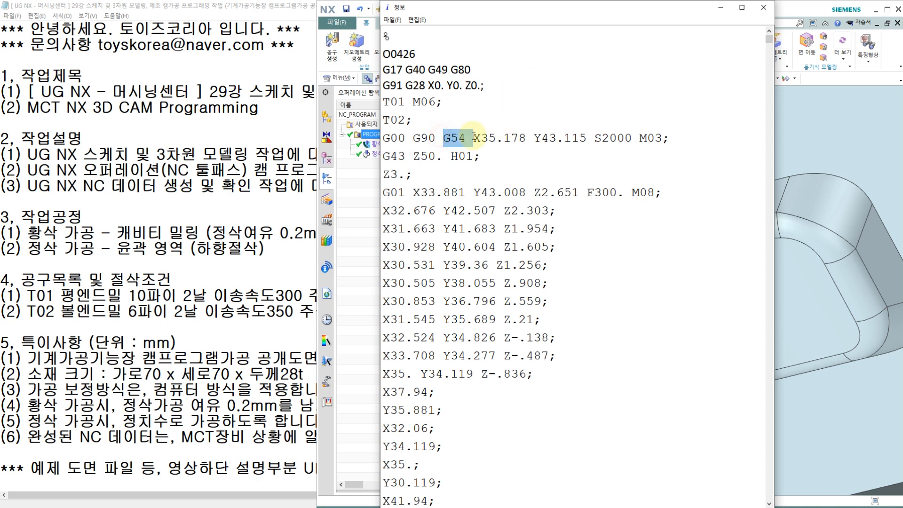
click(597, 138)
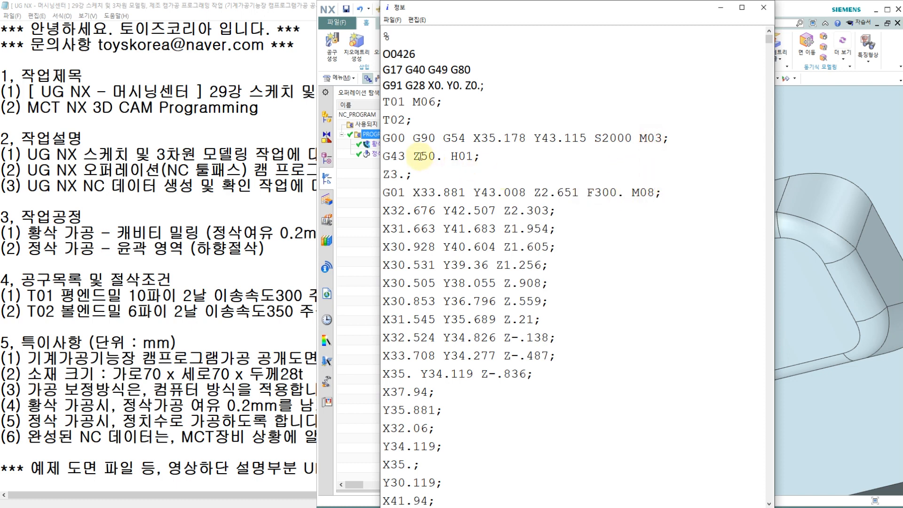
mouse_move(445, 158)
mouse_down()
mouse_move(410, 157)
mouse_move(452, 156)
mouse_up()
click(411, 169)
click(413, 156)
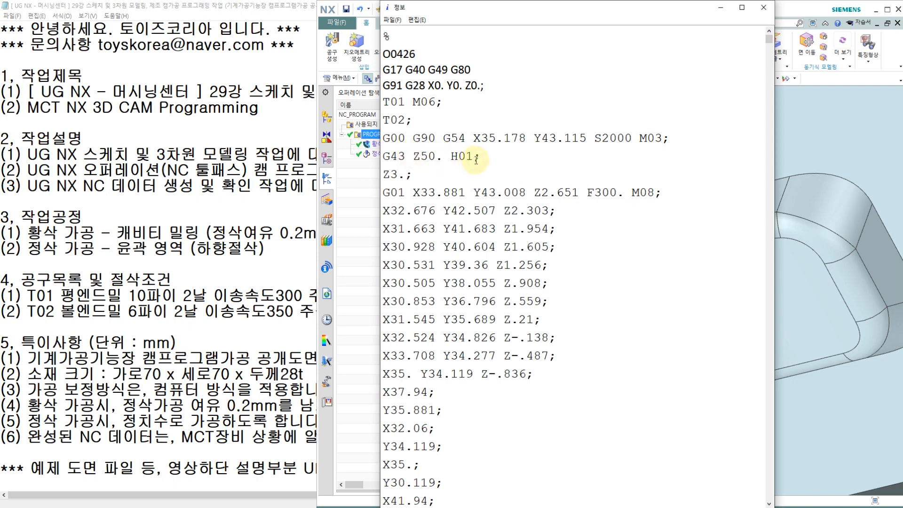
click(444, 156)
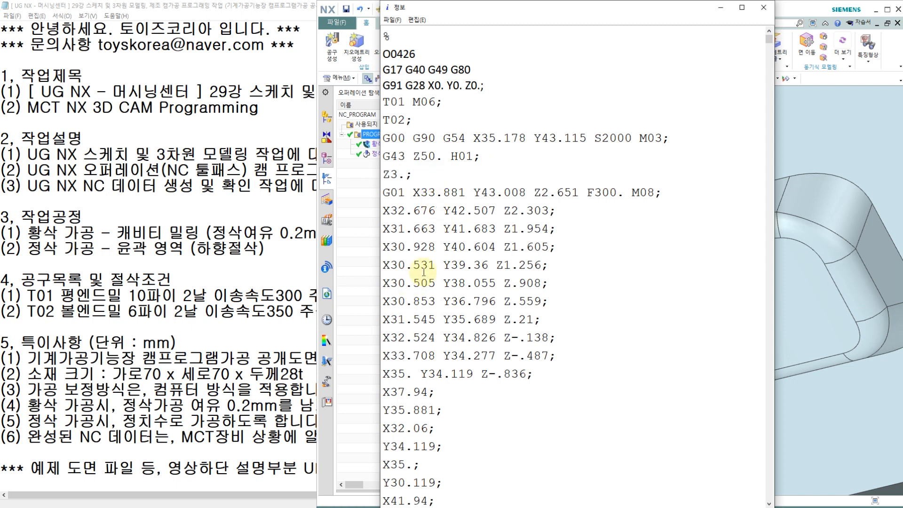
click(443, 229)
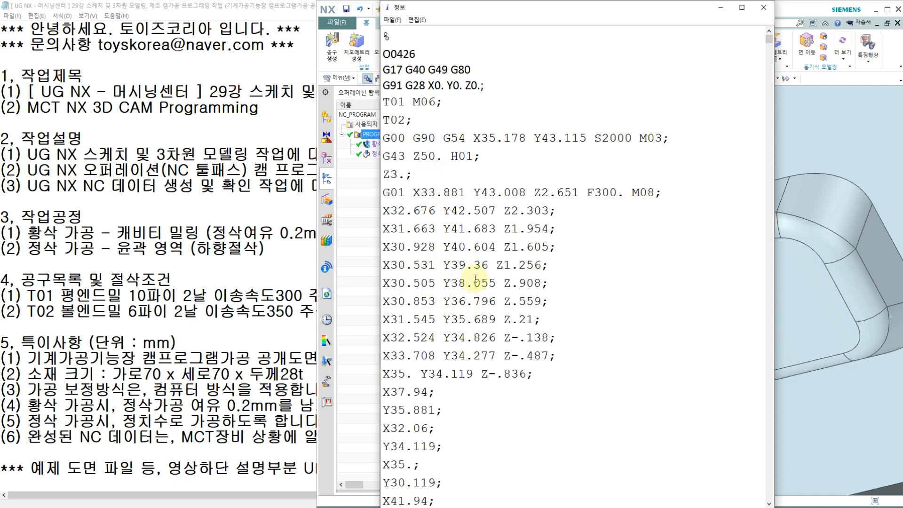
click(443, 172)
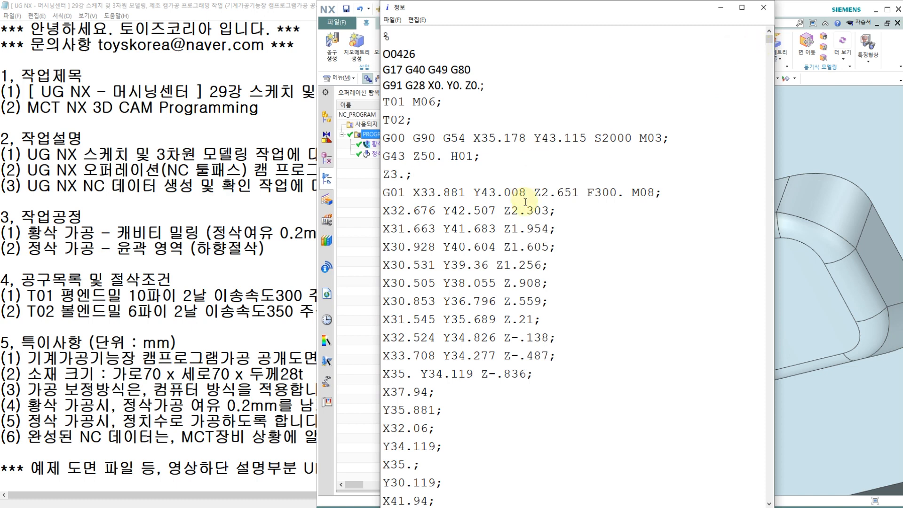
Find the T02 tool change in the NC listing and examine its next-tool call, spindle speed and feed rate.
key(ctrl+f)
text(T02)
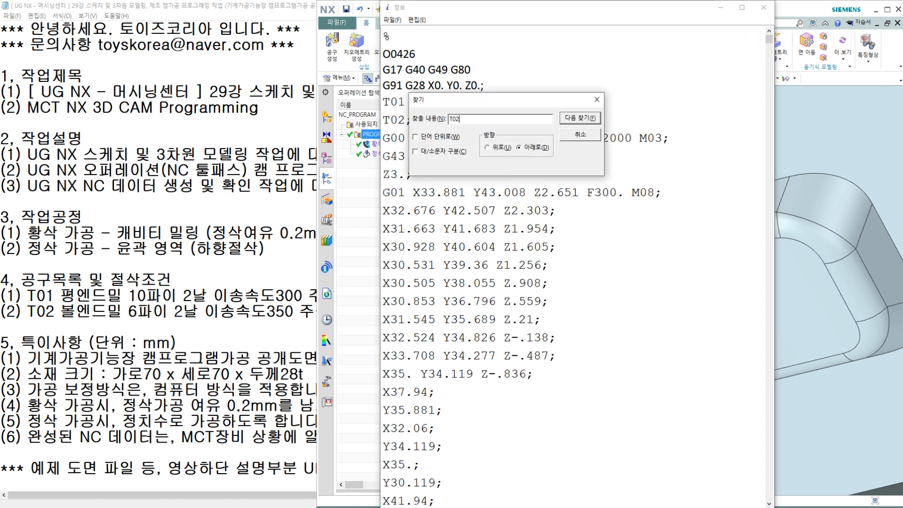
key(Return)
key(Escape)
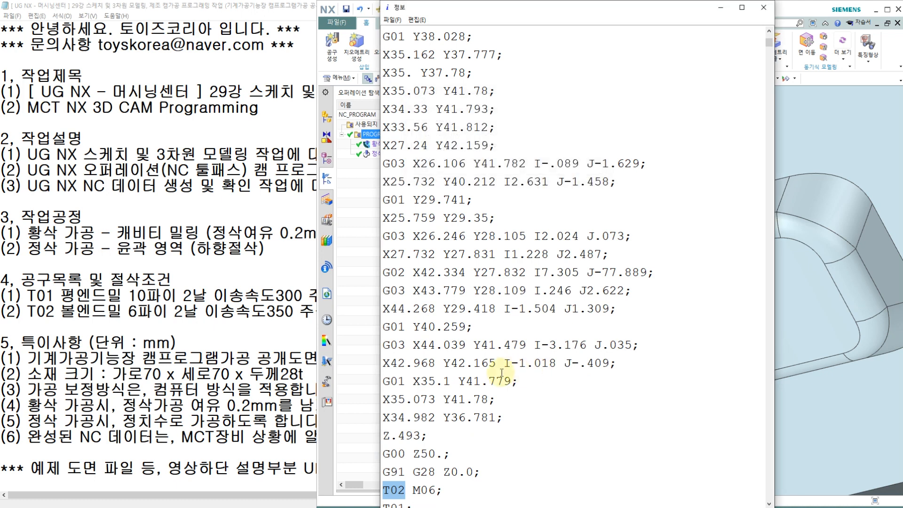
scroll(536, 372, down, 2)
click(444, 381)
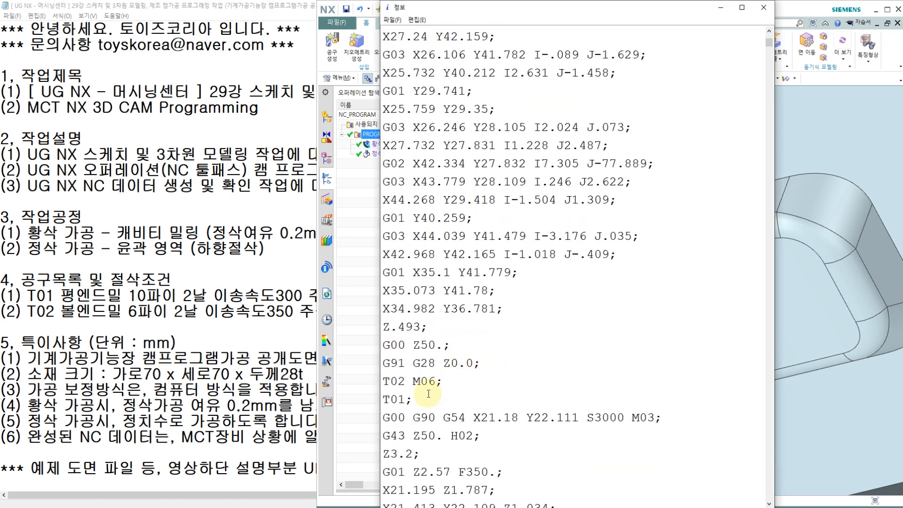
drag(421, 400, 395, 401)
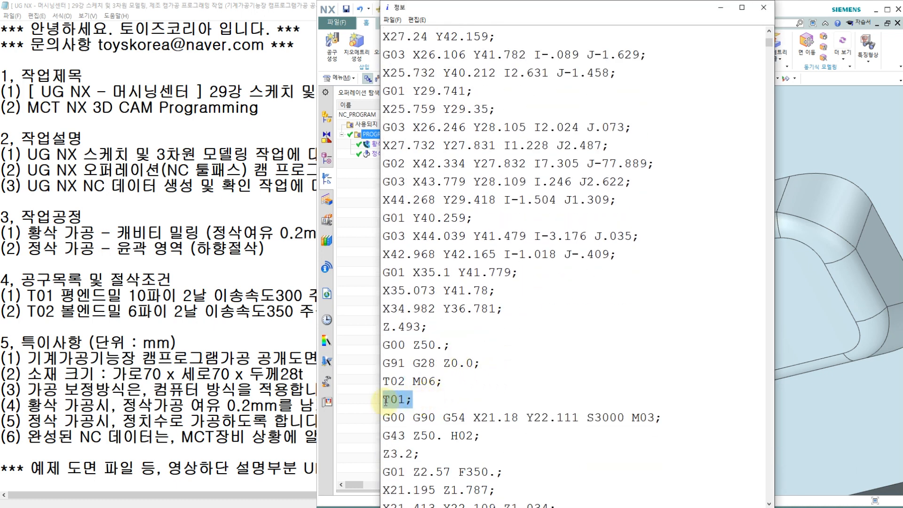
click(422, 400)
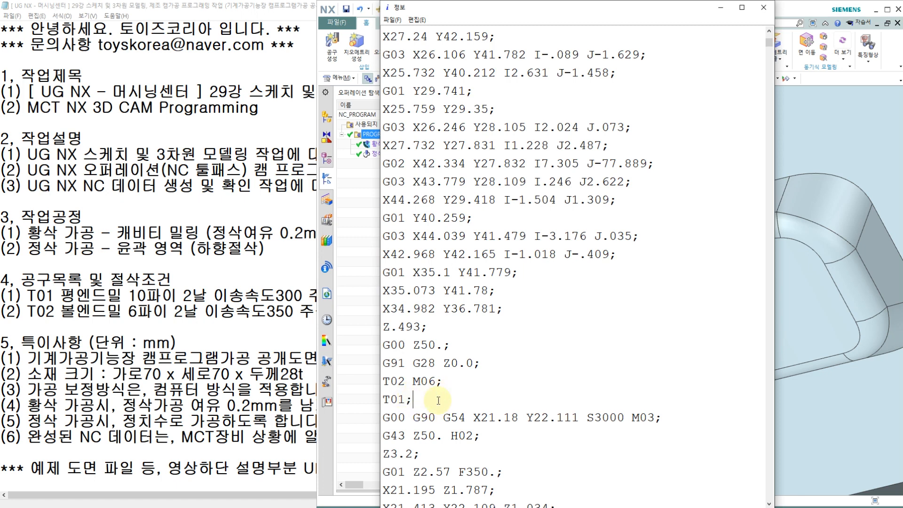
scroll(439, 392, down, 3)
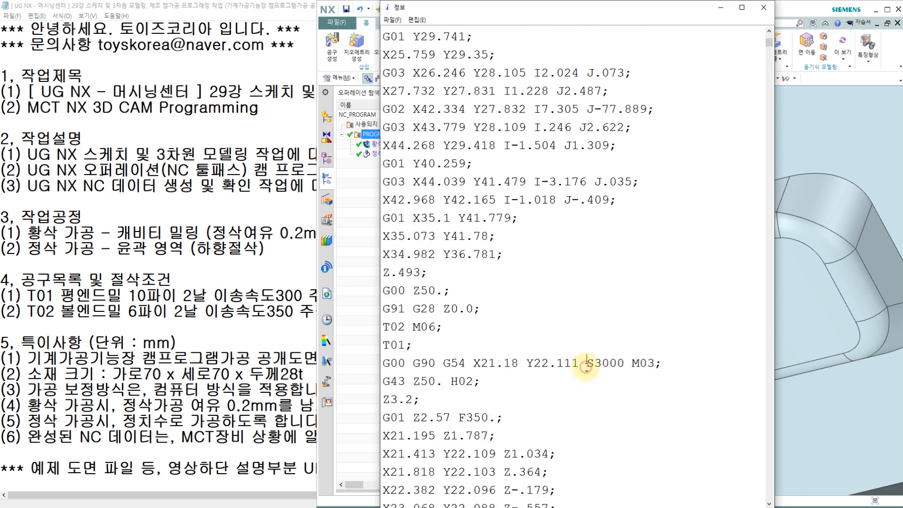
click(474, 417)
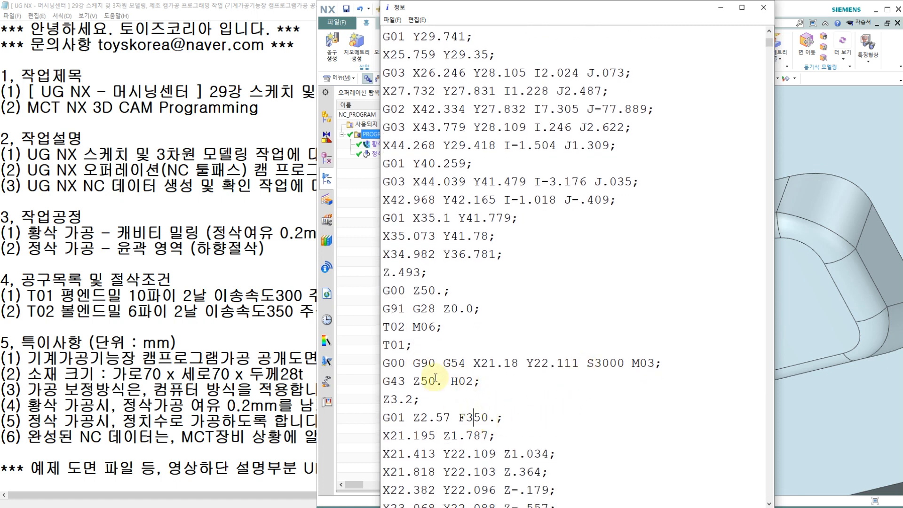
Examine the T02 start blocks for the tool change, tool length compensation number and Z50 approach height.
click(420, 326)
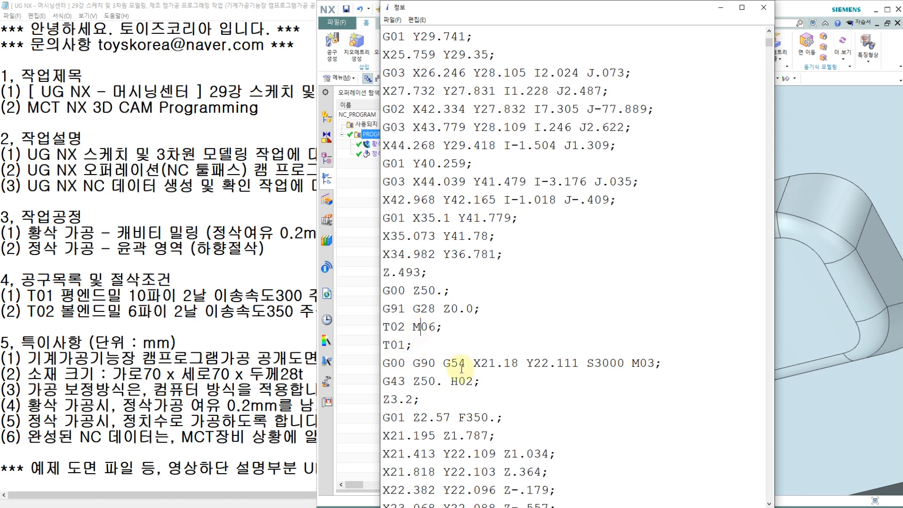
drag(468, 381, 451, 381)
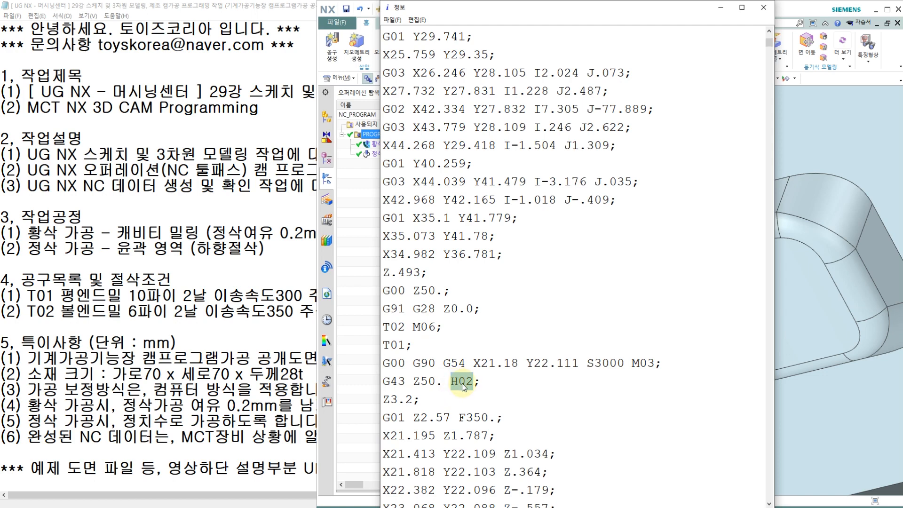
click(442, 381)
scroll(520, 380, down, 1)
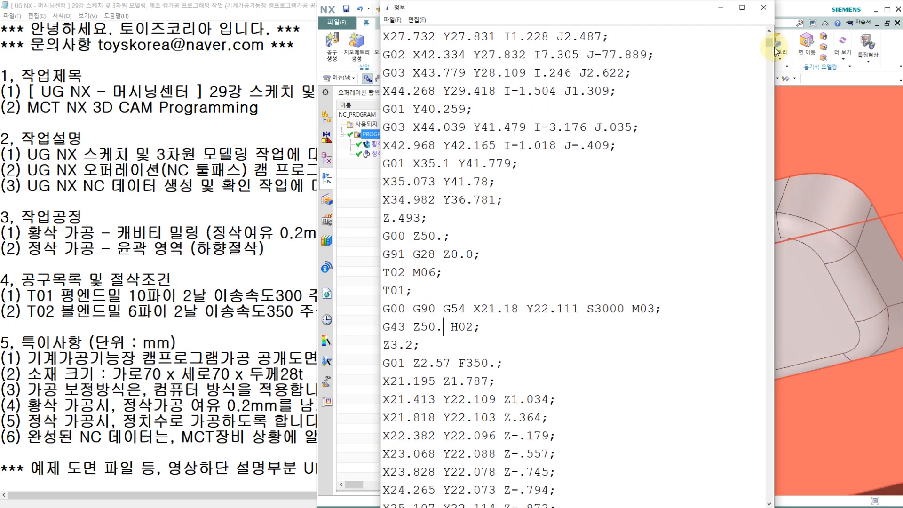
At the end of the NC listing, replace the M30 code with M02 and delete the semicolon after the closing %.
drag(769, 43, 768, 495)
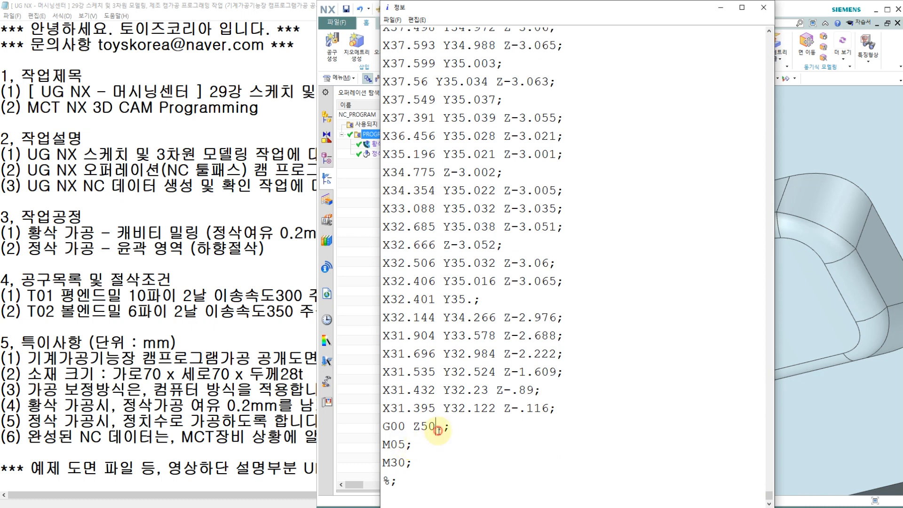
click(399, 444)
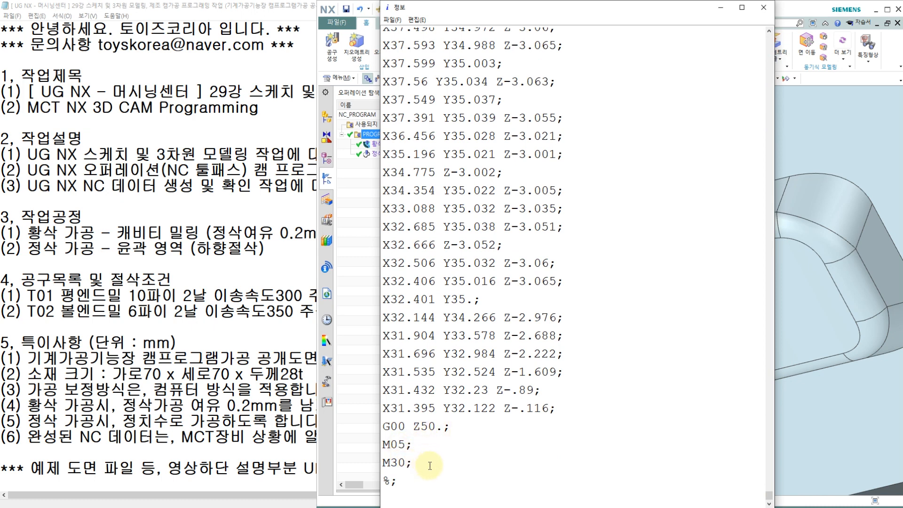
key(BackSpace)
key(BackSpace)
text(02)
click(400, 481)
key(BackSpace)
Save the edited NC listing to the desktop as O0426.NC, with the file type set to all files.
drag(769, 493, 778, 37)
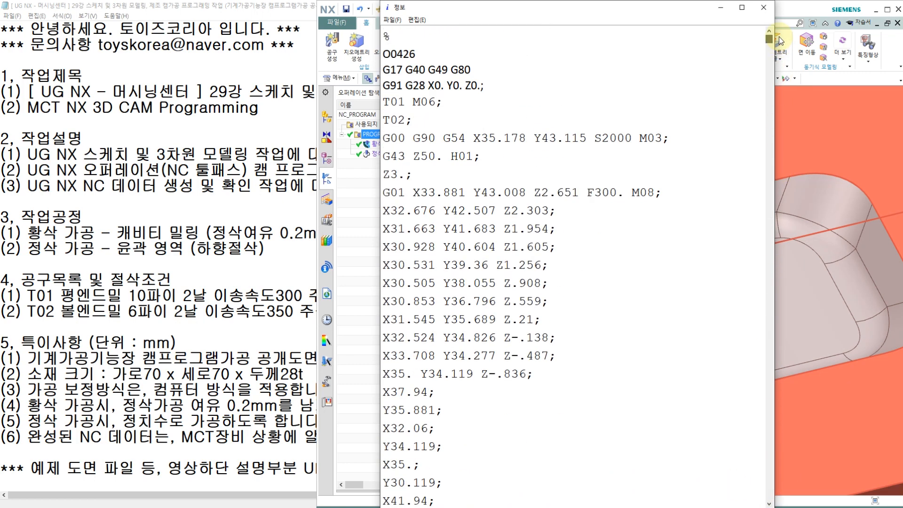
click(392, 20)
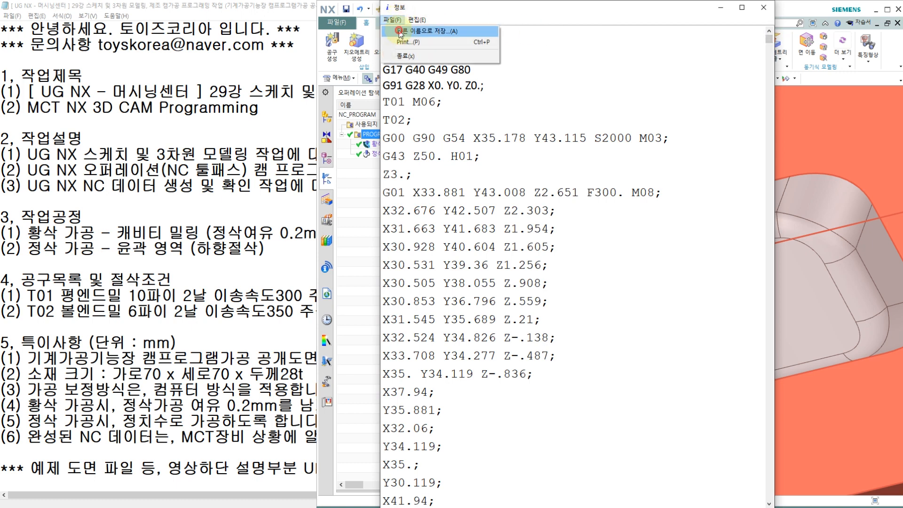
click(400, 30)
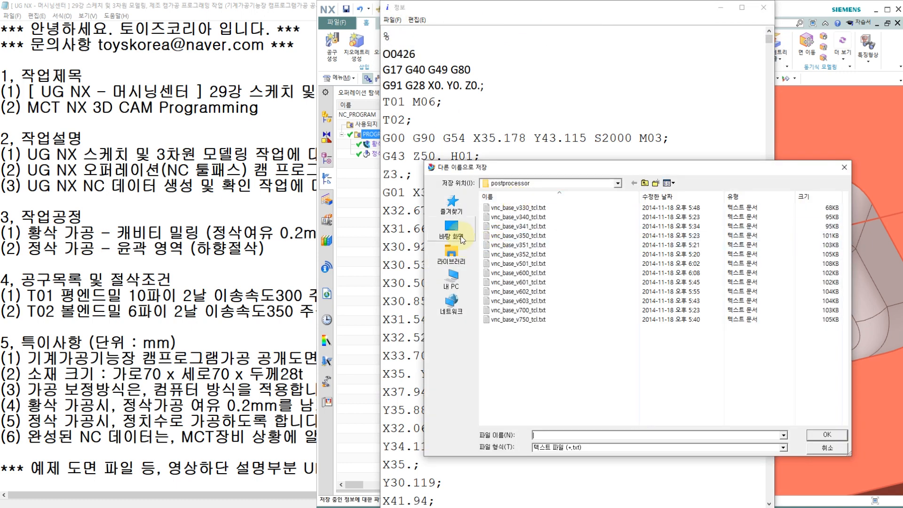
click(451, 235)
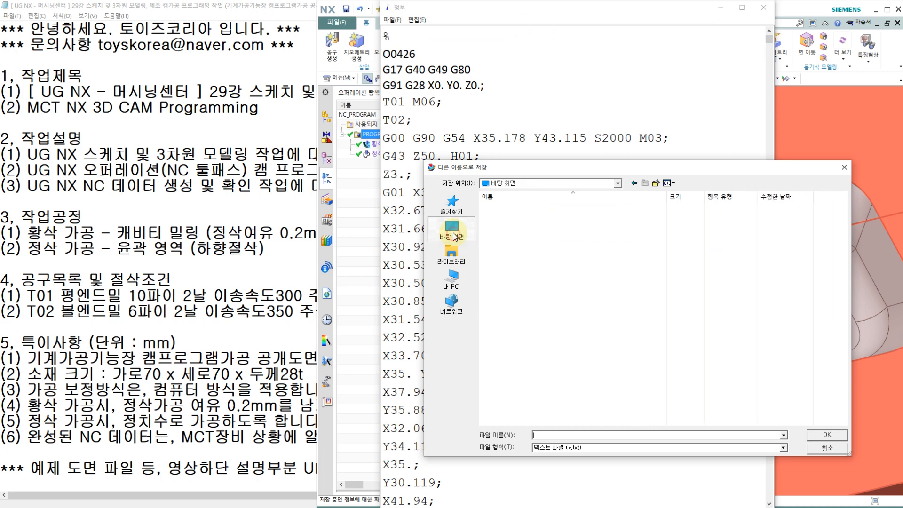
click(553, 447)
click(556, 462)
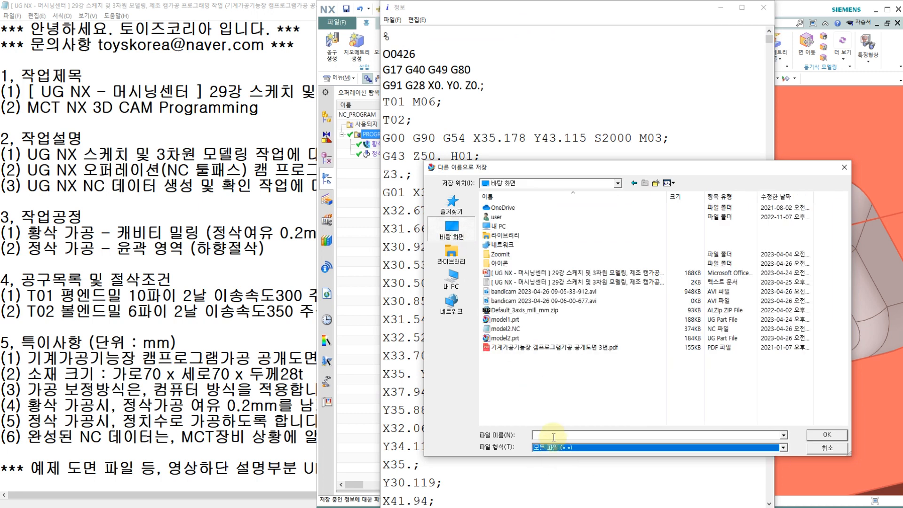
click(544, 434)
text(이)
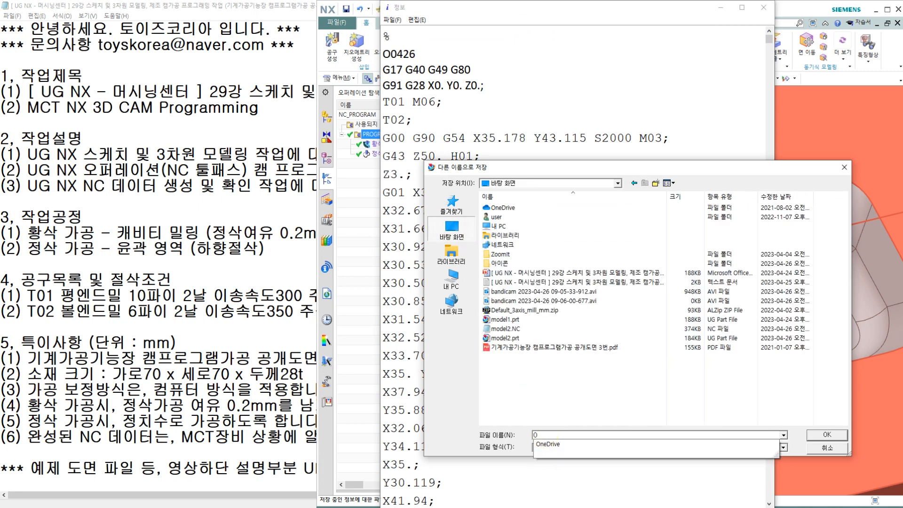
text(0426.NC)
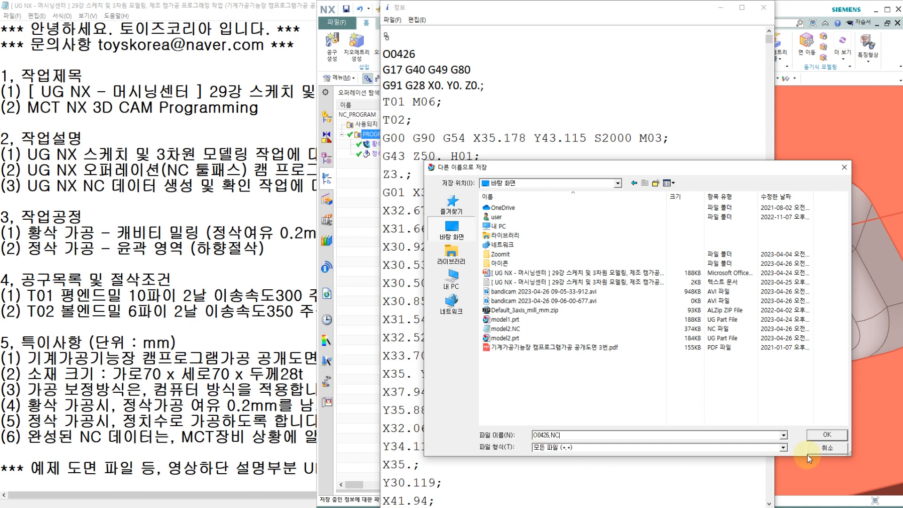
click(820, 436)
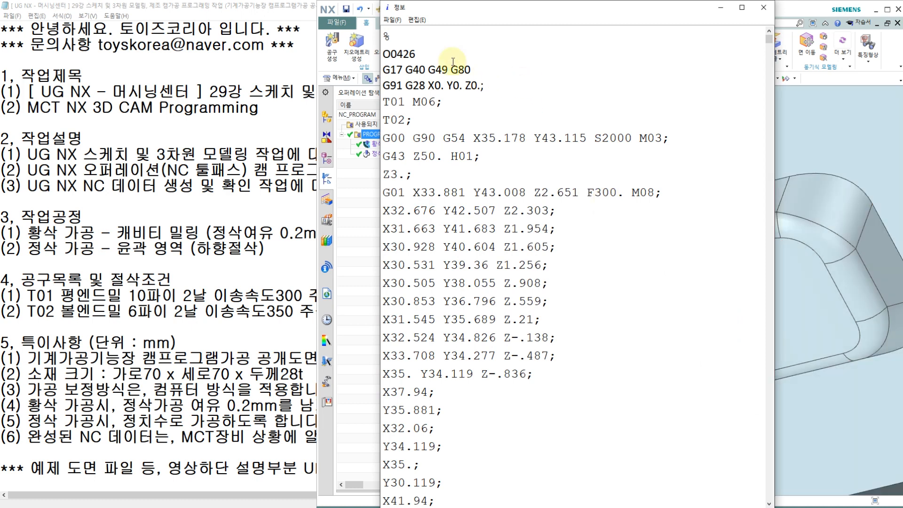
Check the desktop file list for the saved O0426.NC without saving again.
click(395, 21)
click(401, 32)
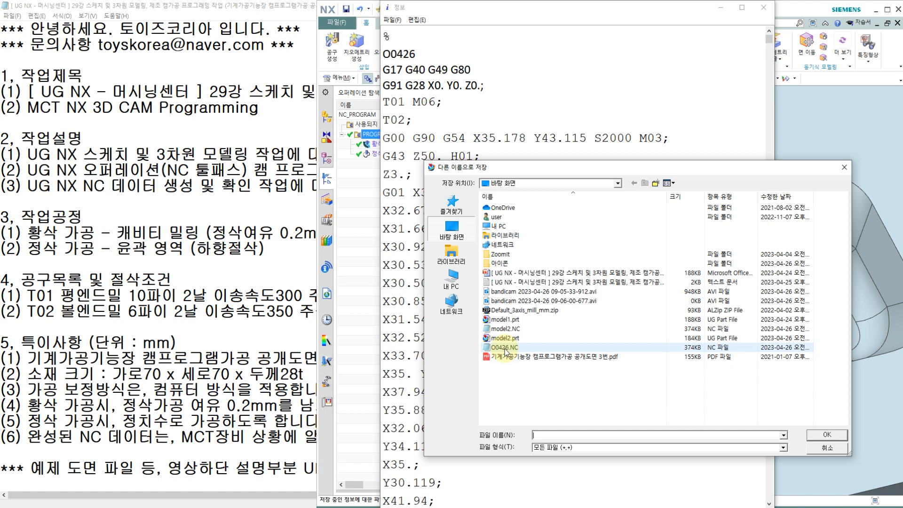
click(840, 451)
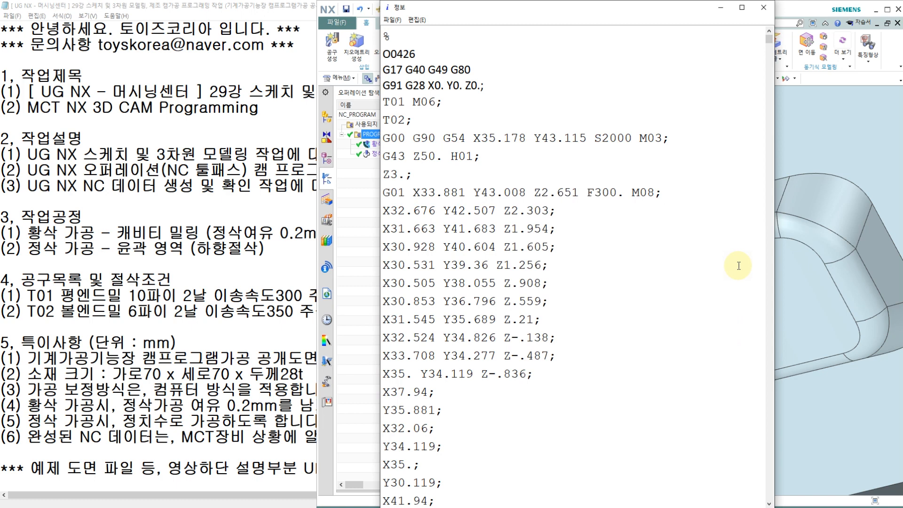
Minimize the NC listing and select both the 황삭가공 and 정삭가공 operations to display their toolpaths on the part.
click(780, 239)
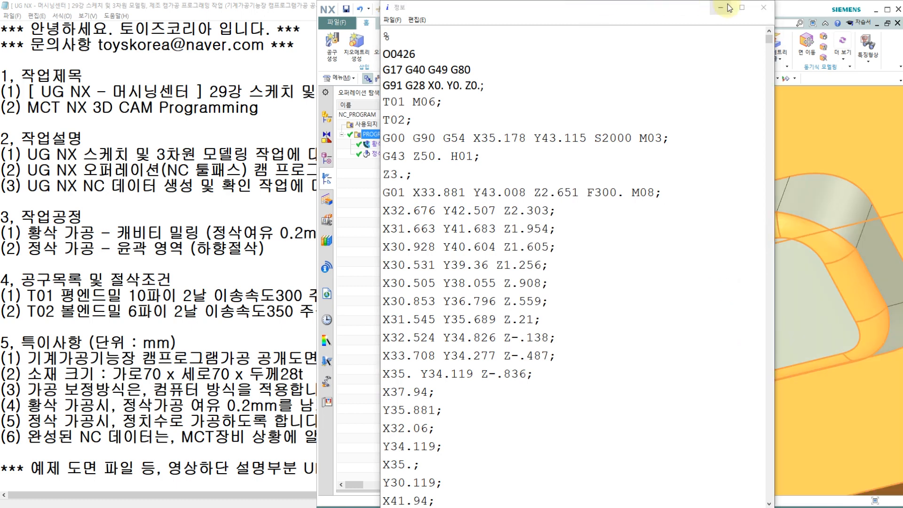
click(720, 7)
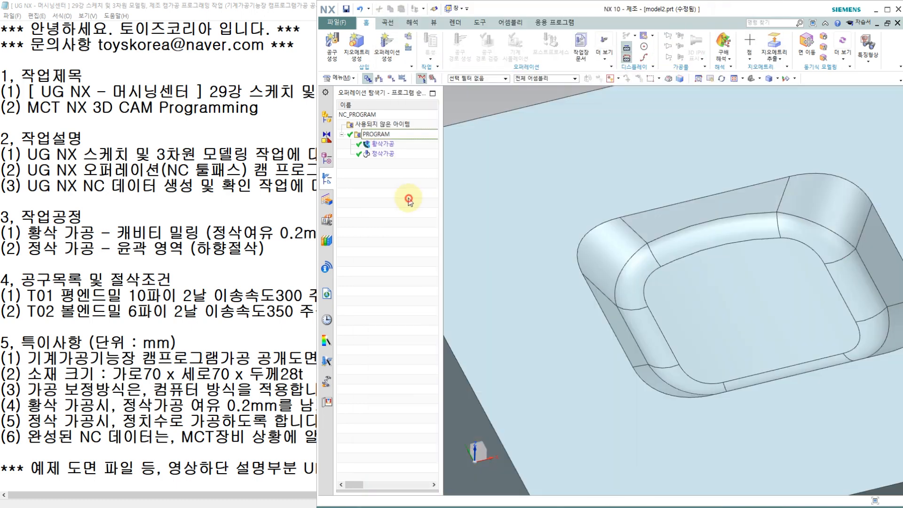
click(386, 145)
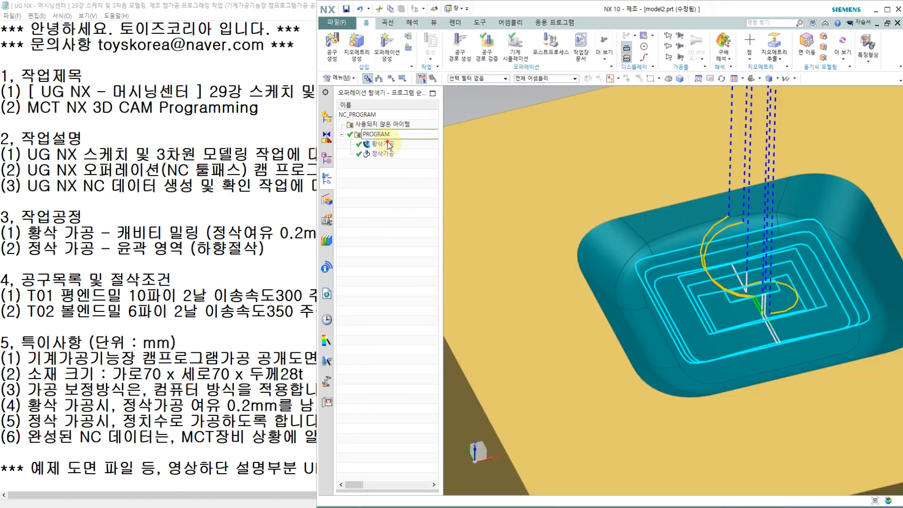
ctrl+click(384, 154)
scroll(597, 251, down, 3)
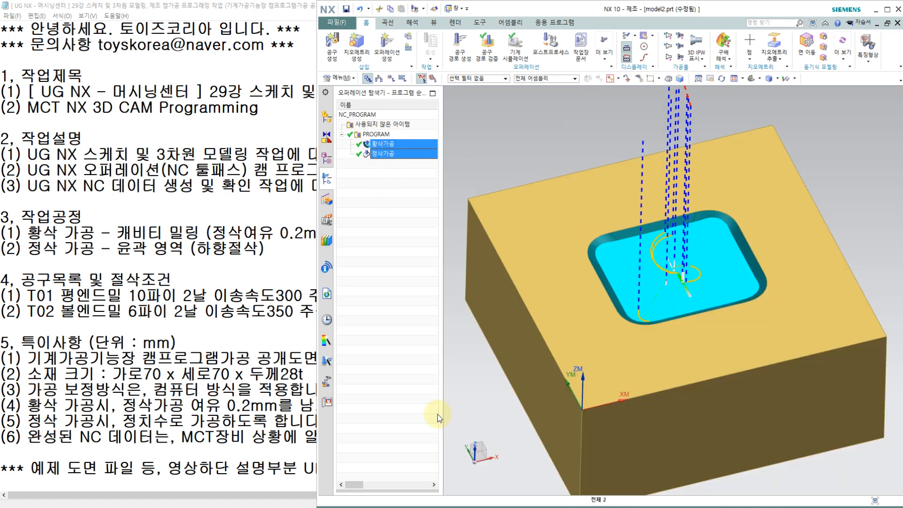
Switch to the Notepad notes and review the work title, work description and machining process sections.
click(310, 310)
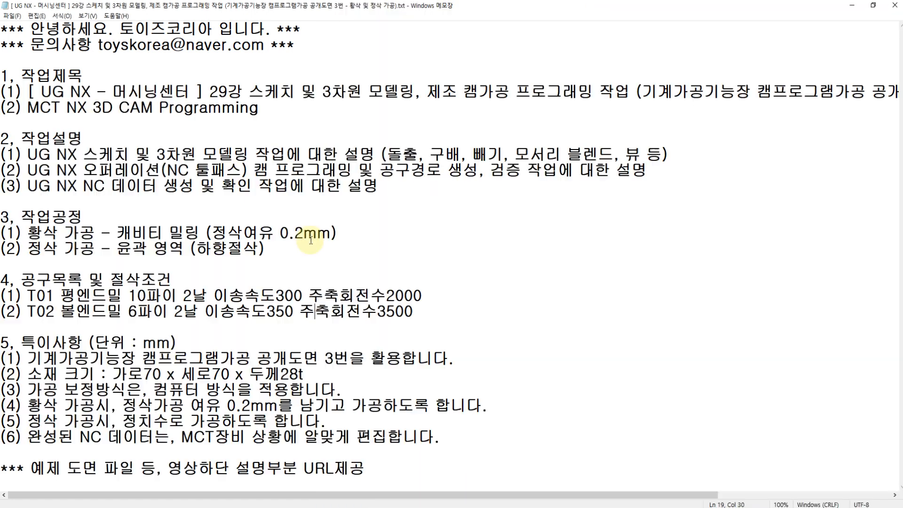
click(92, 88)
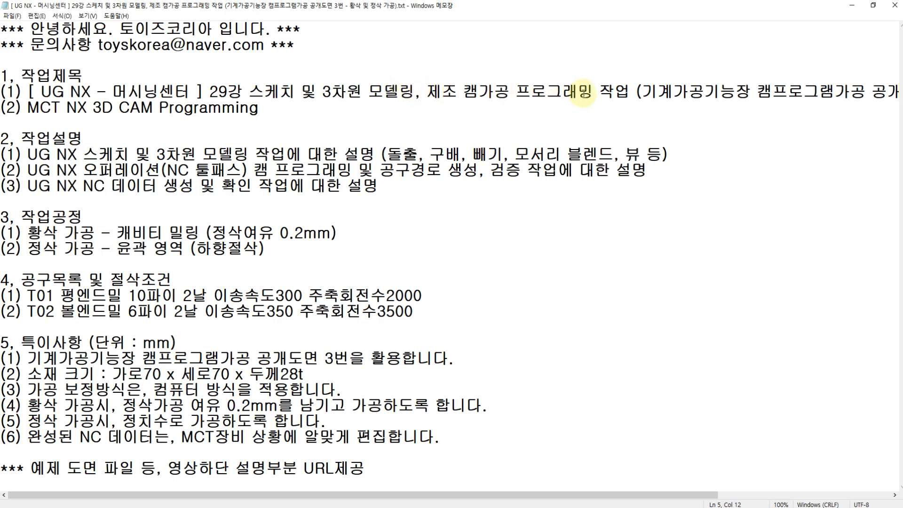
click(586, 91)
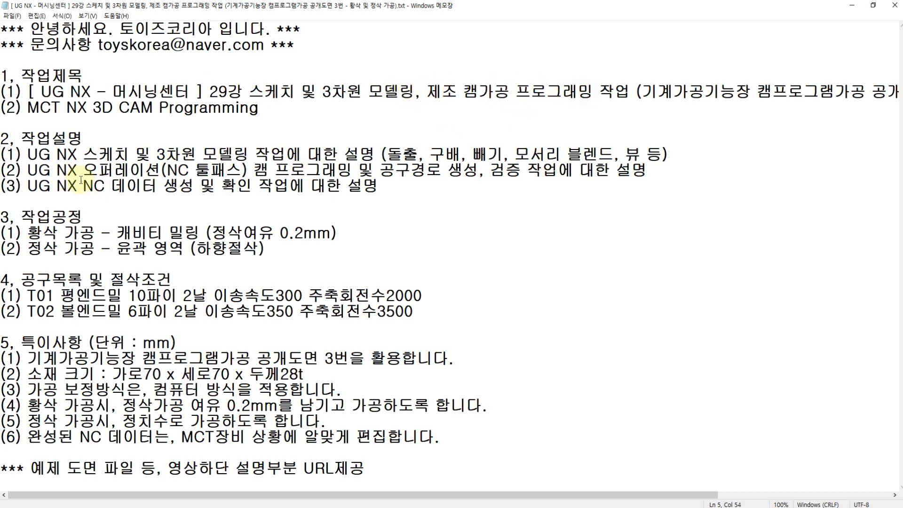
drag(26, 149, 374, 188)
click(185, 170)
click(203, 154)
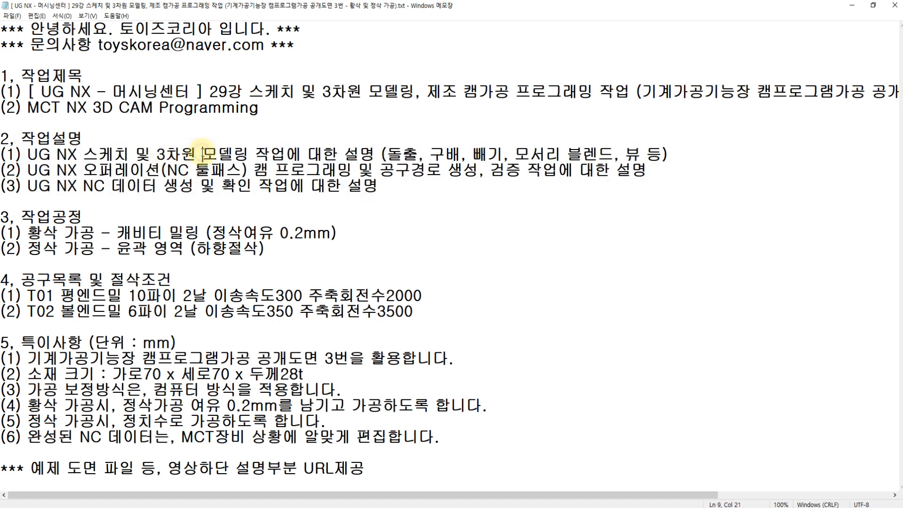
click(276, 170)
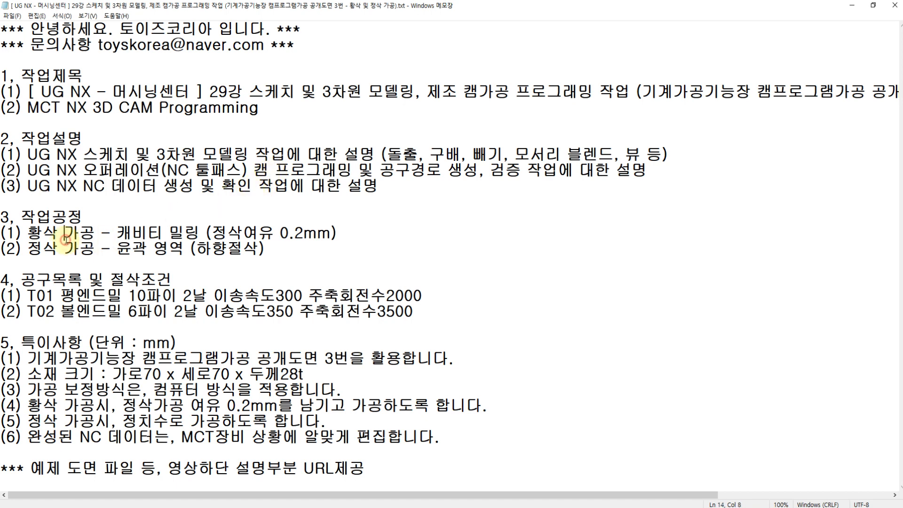
Review the tool list with cutting conditions and the special notes on the public drawing in the work notes.
click(67, 279)
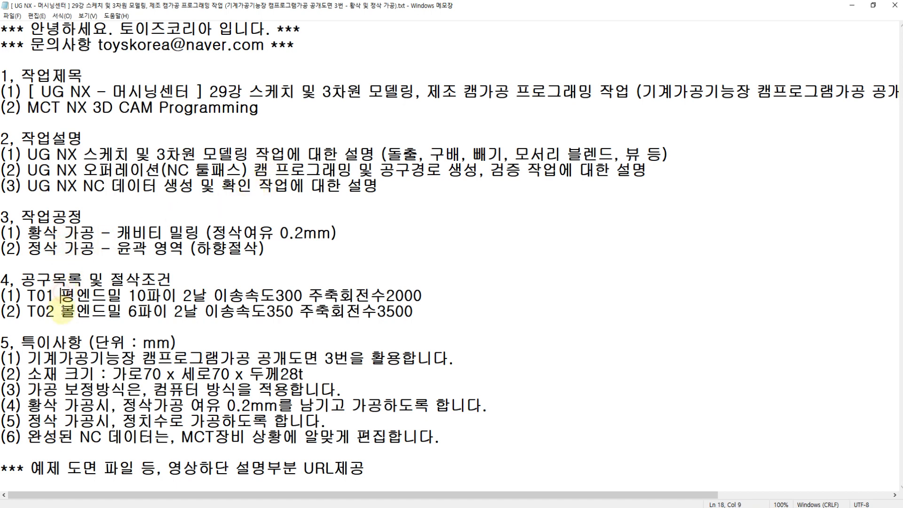
click(60, 310)
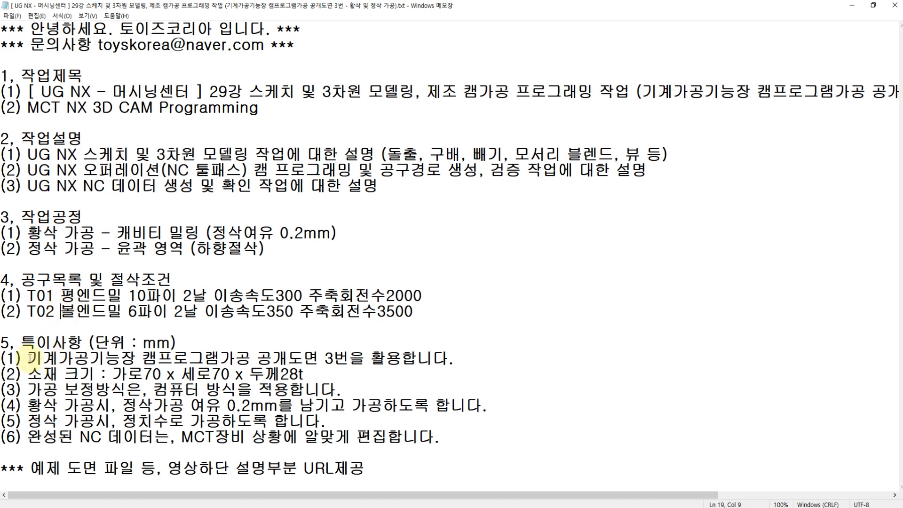
drag(29, 358, 250, 358)
drag(27, 295, 125, 311)
click(128, 312)
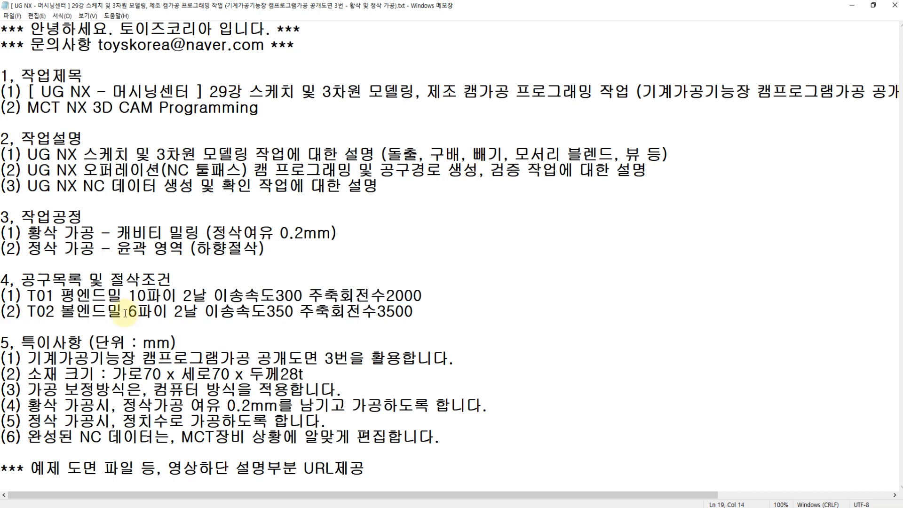
drag(27, 296, 129, 312)
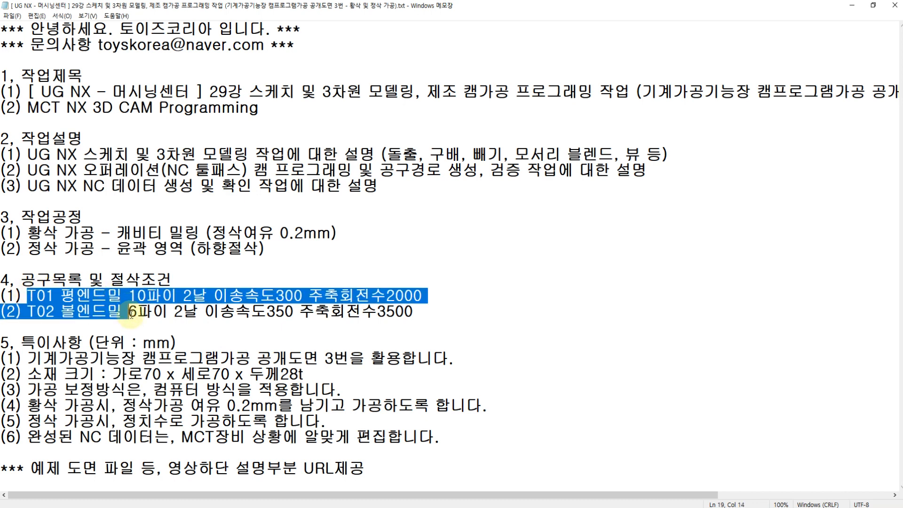
click(84, 73)
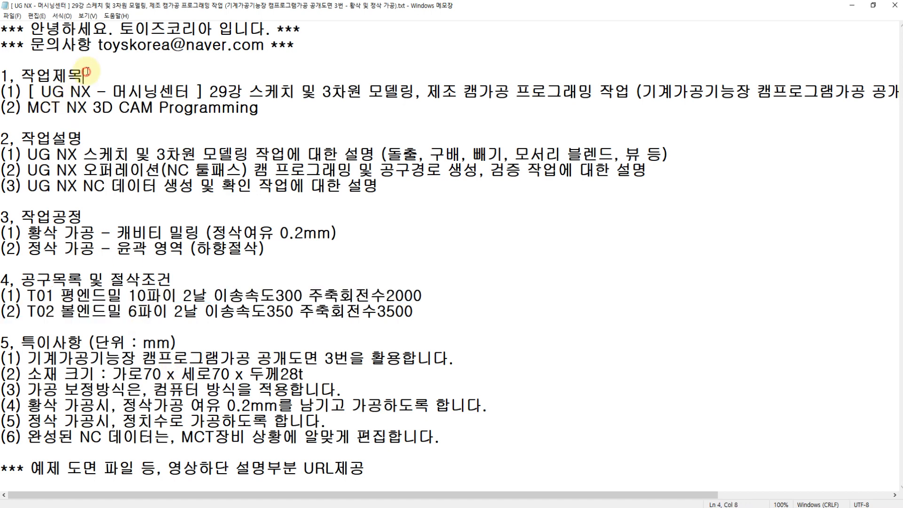